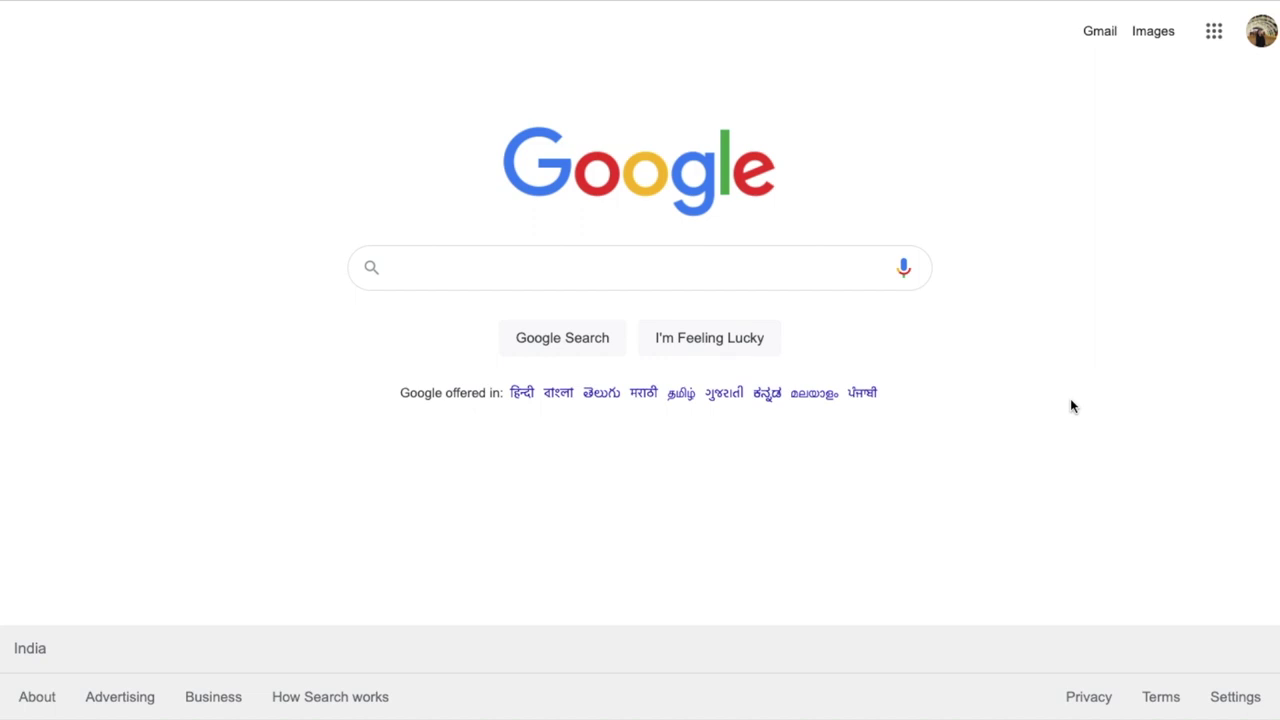
Search Google for 'ices'
click(675, 269)
text(ices)
key(Return)
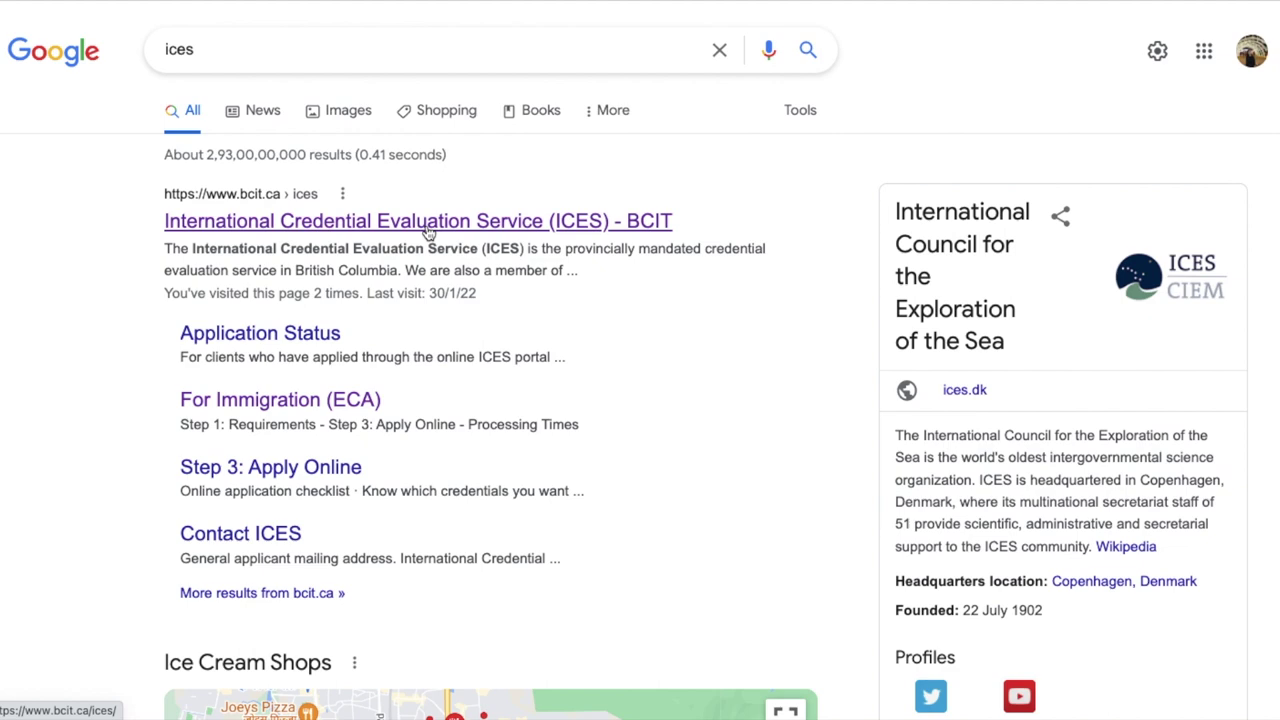
Open the BCIT International Credential Evaluation Service site from the results and look over its homepage
click(428, 229)
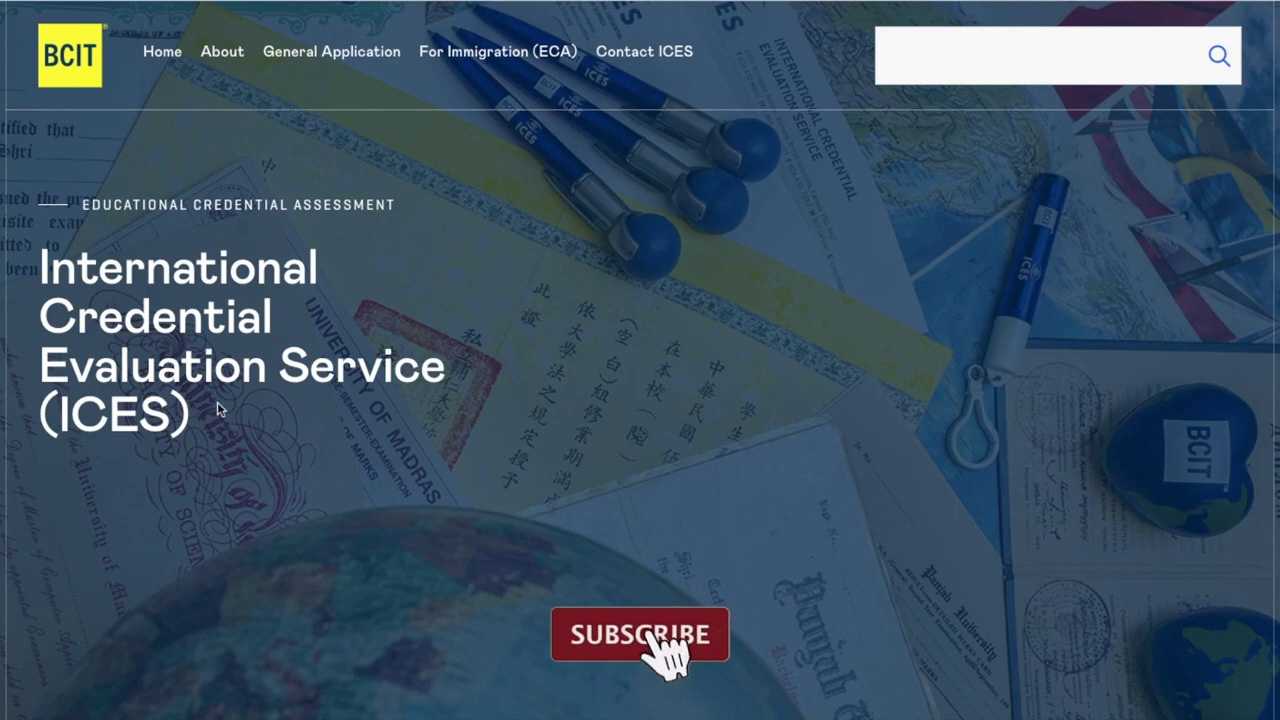
scroll(519, 376, down, 4)
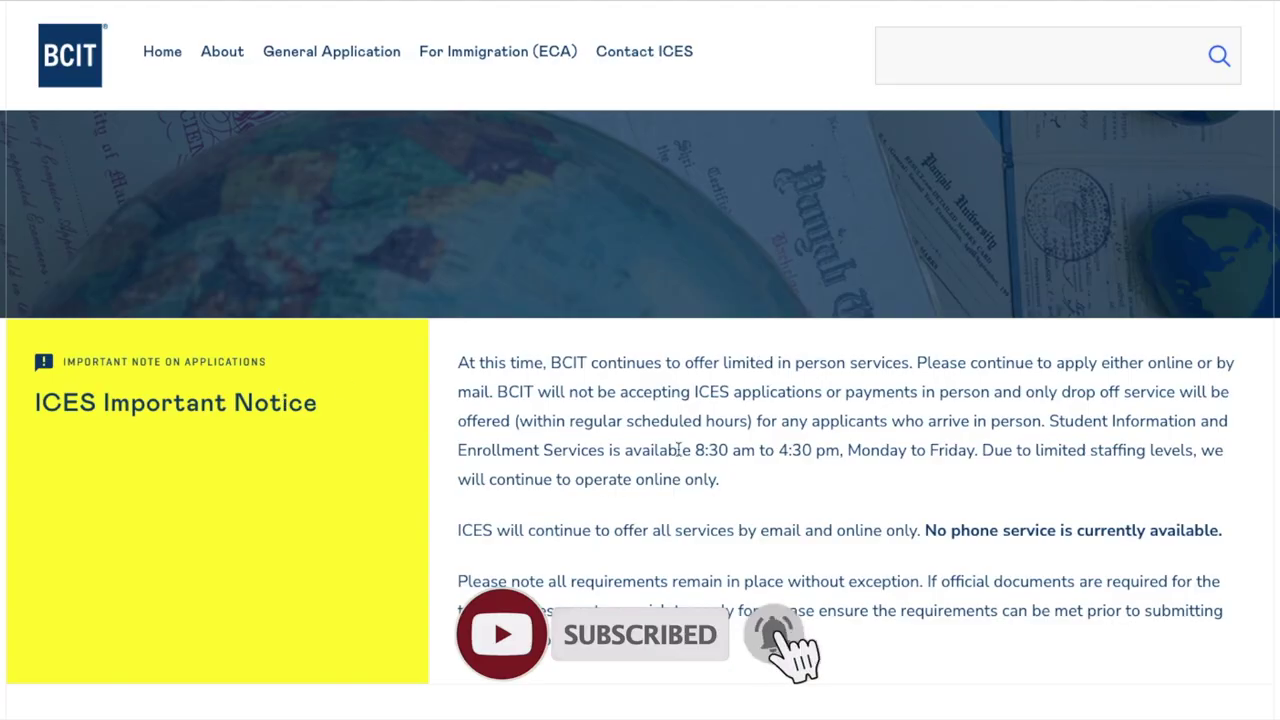
scroll(504, 570, down, 2)
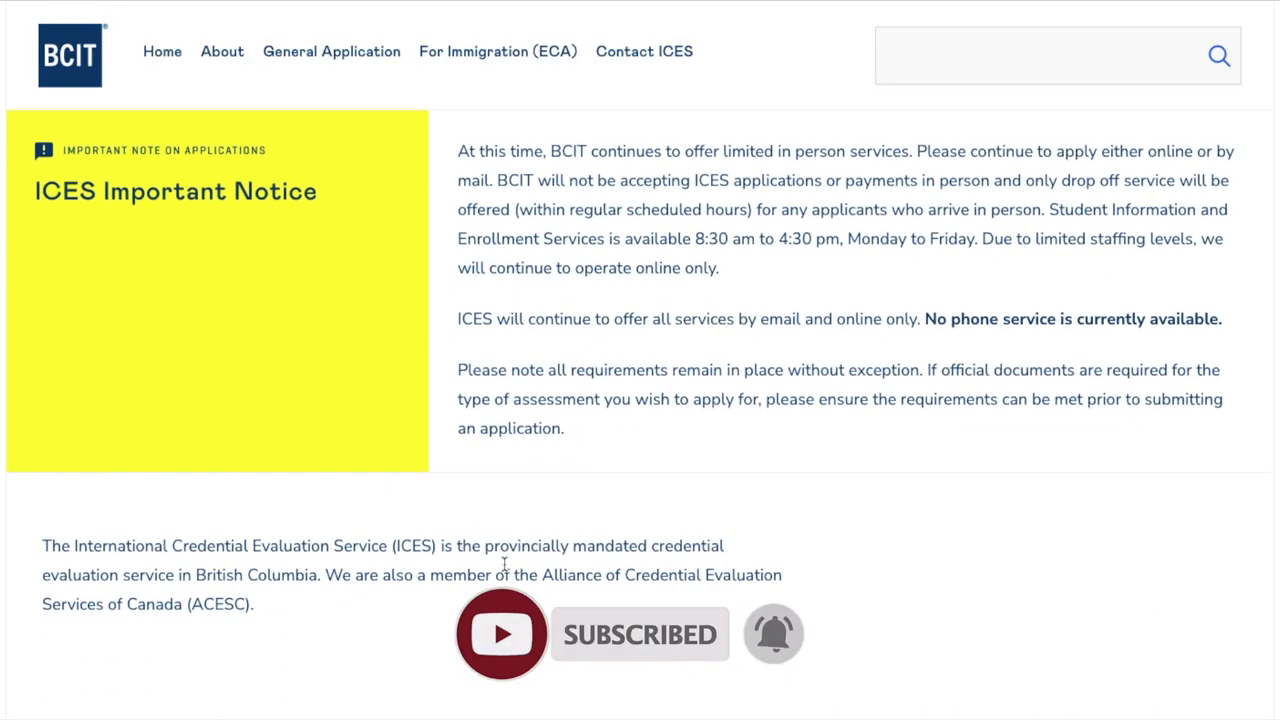
scroll(503, 565, up, 6)
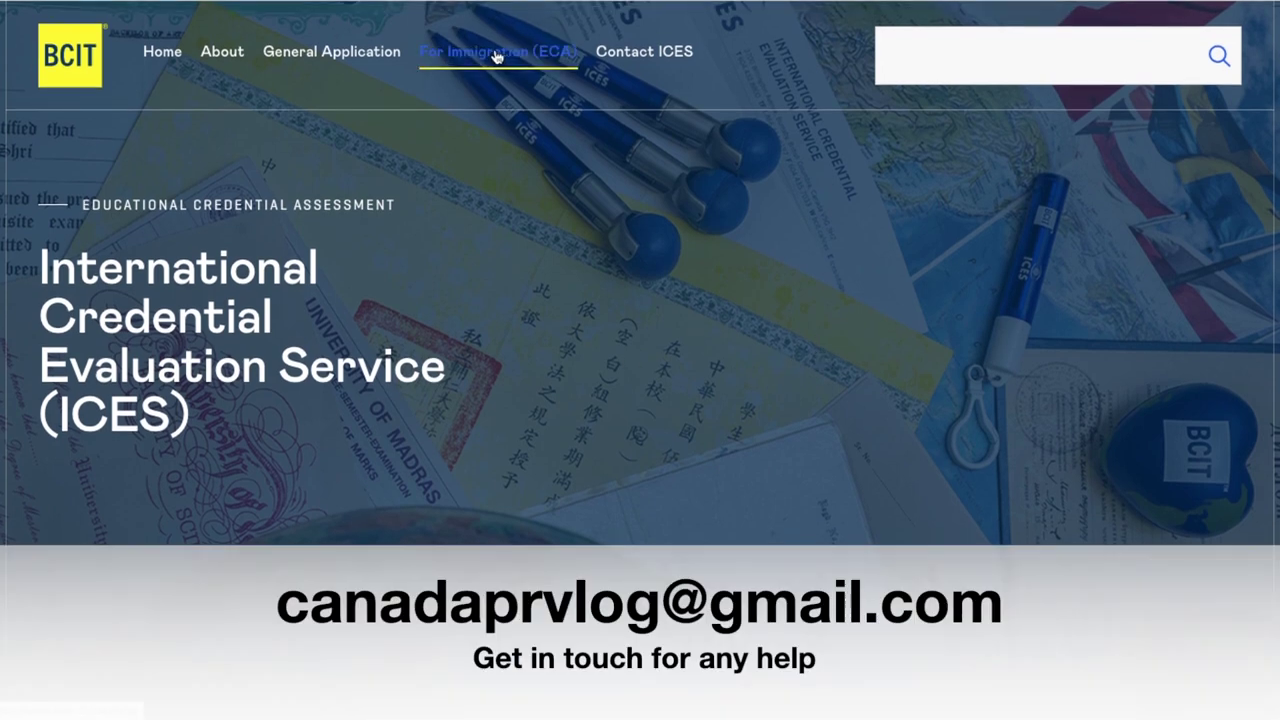
Open the For Immigration (ECA) page and read its processing times and minimum assessment requirements
click(480, 62)
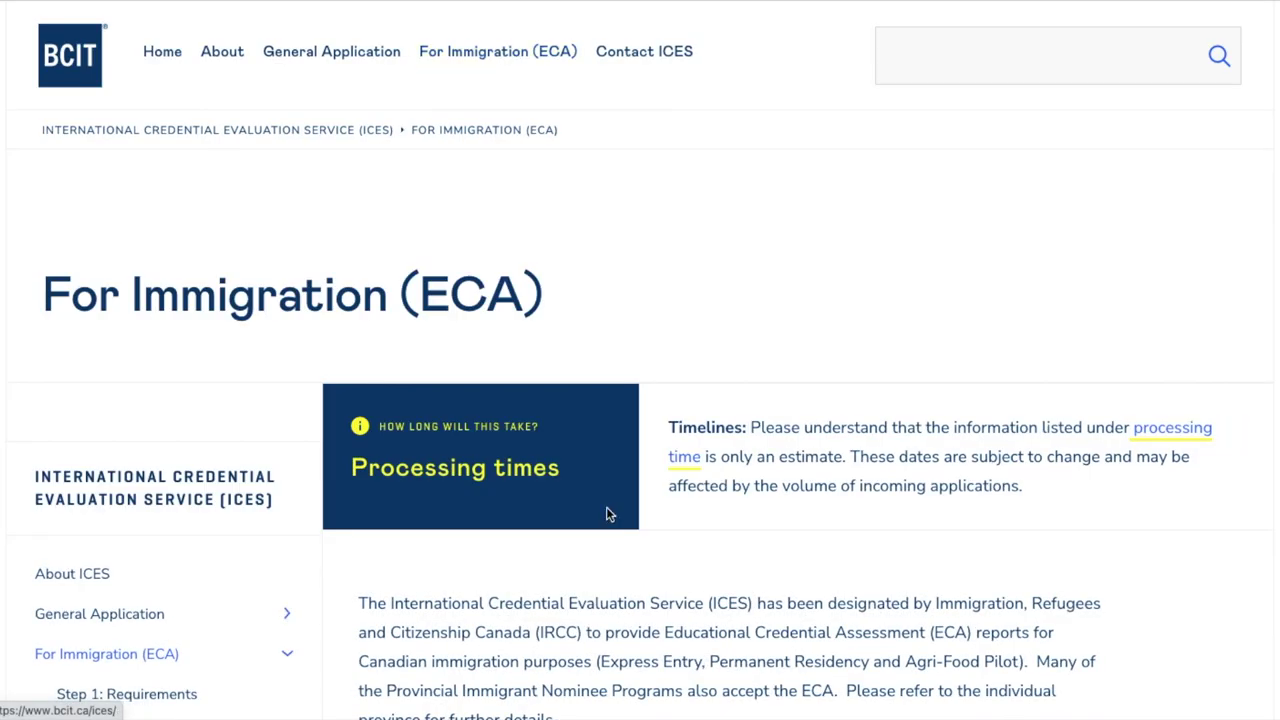
scroll(606, 512, down, 2)
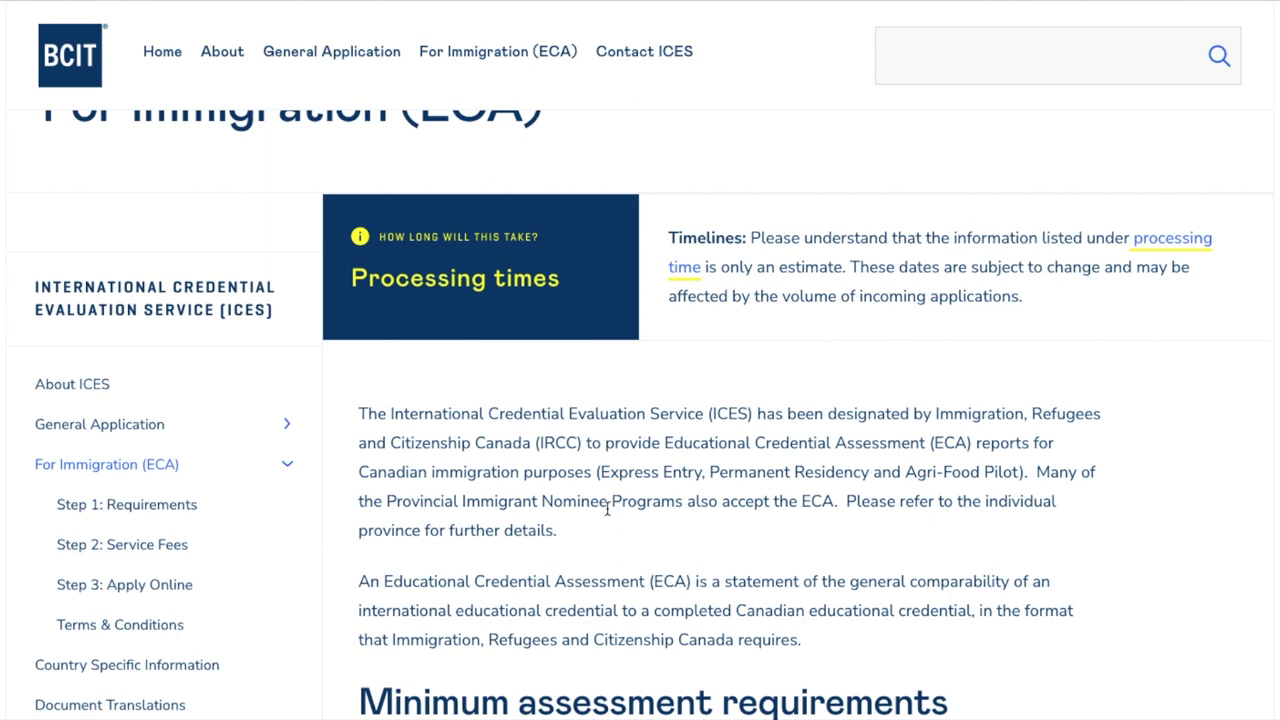
scroll(606, 510, up, 1)
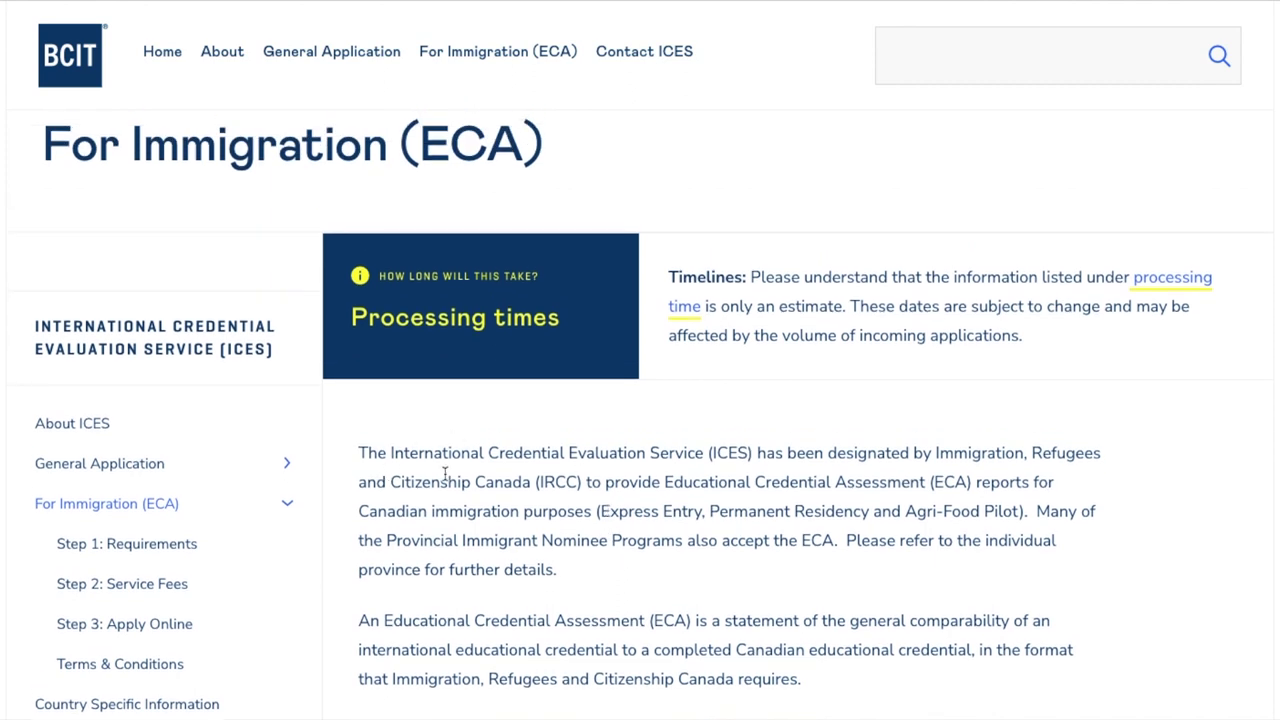
scroll(445, 474, down, 1)
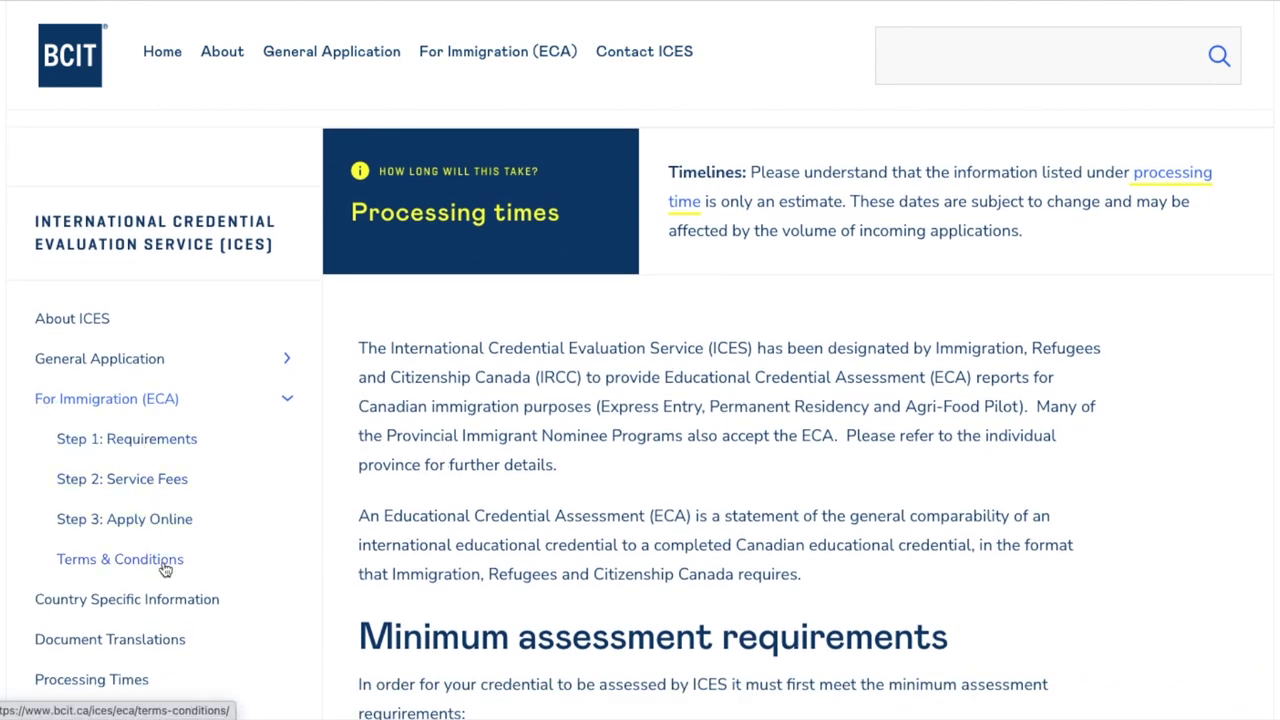
scroll(251, 574, down, 1)
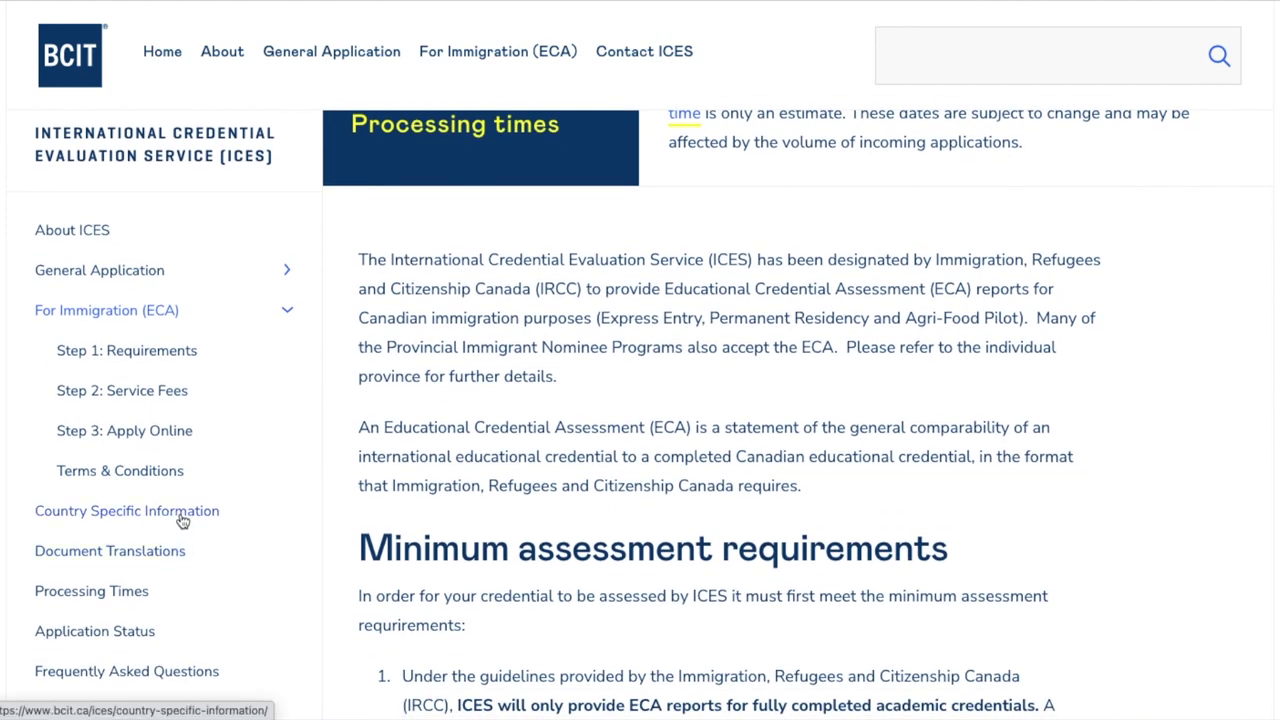
Review the four required documents on Step 1: Requirements, then go to Step 2: Service Fees
click(147, 352)
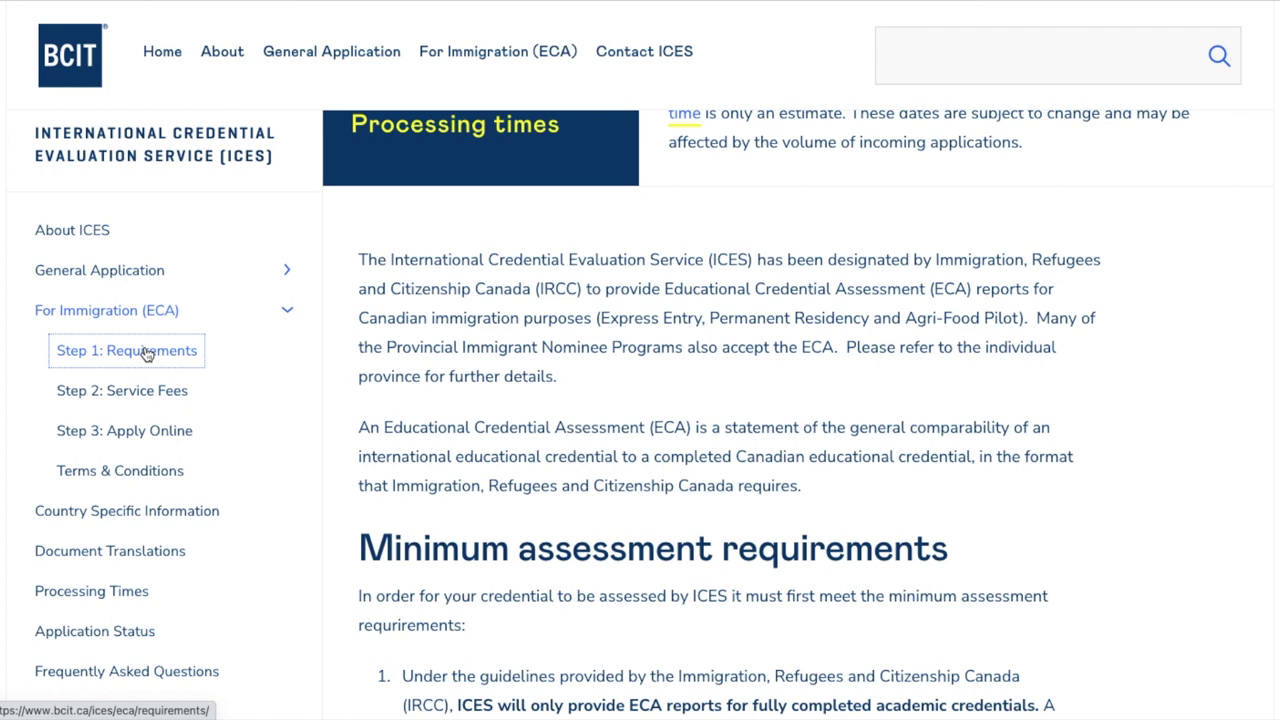
scroll(591, 231, down, 5)
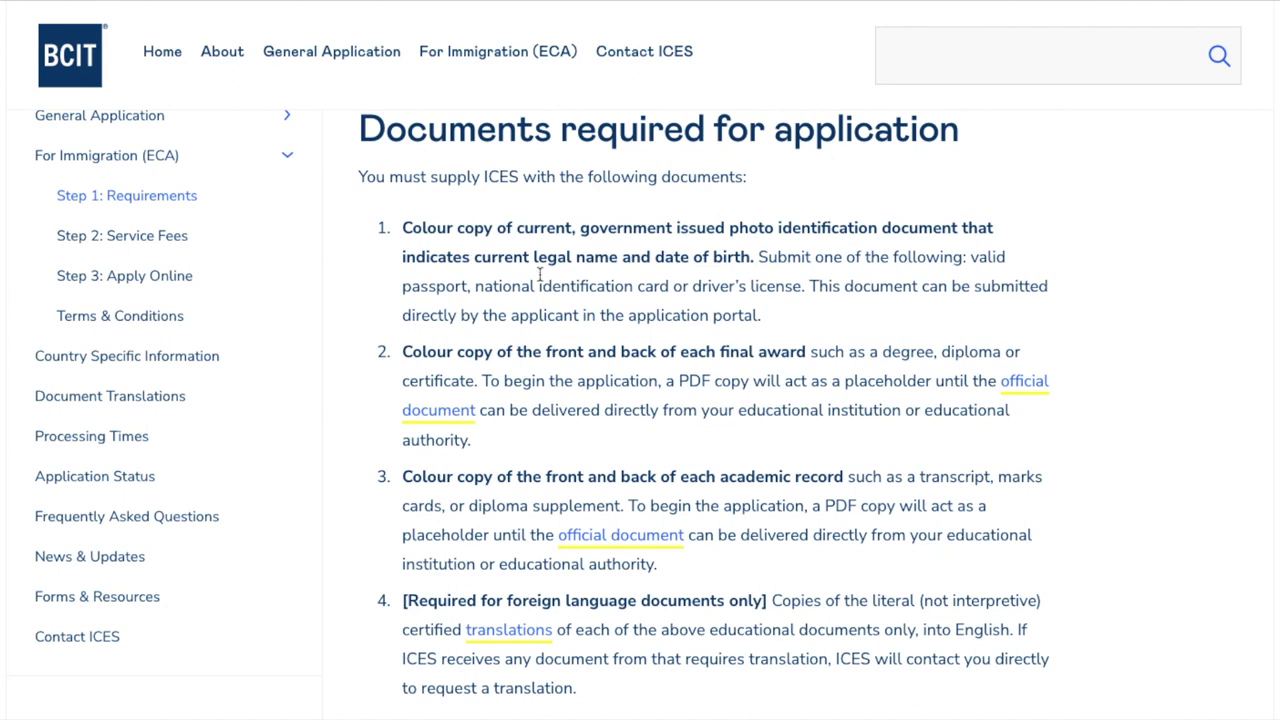
scroll(580, 458, down, 2)
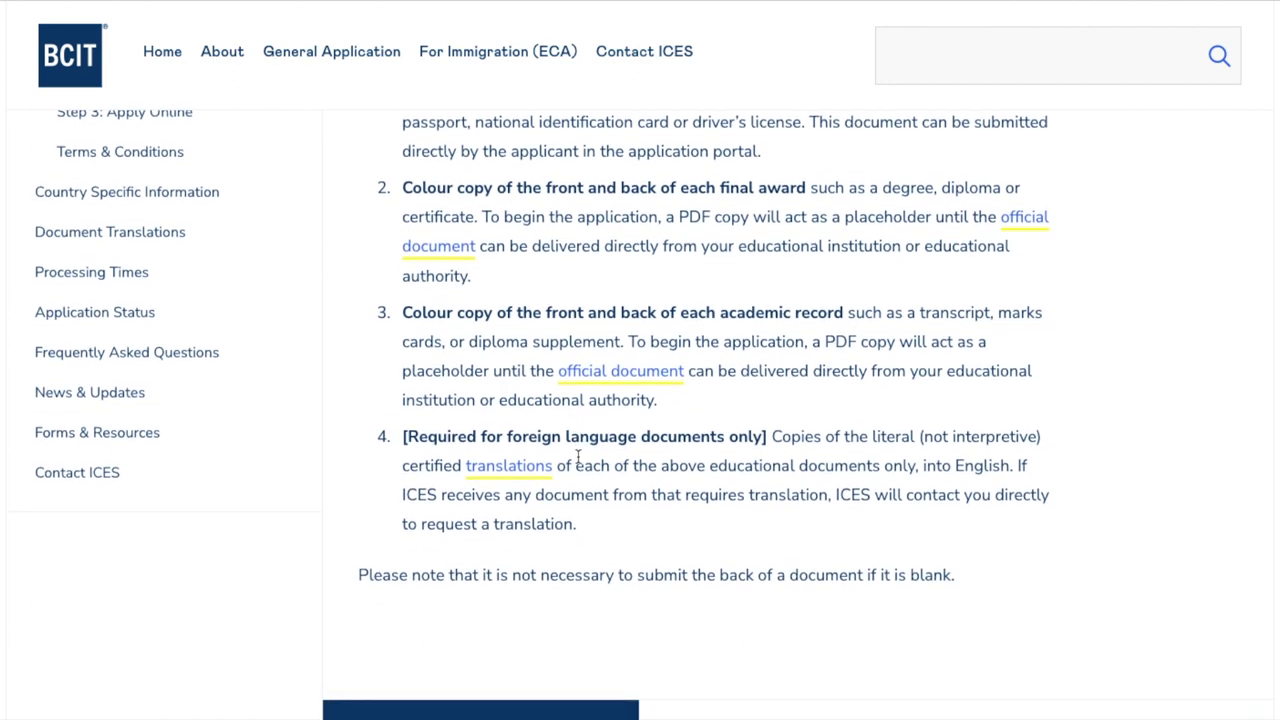
scroll(578, 458, up, 1)
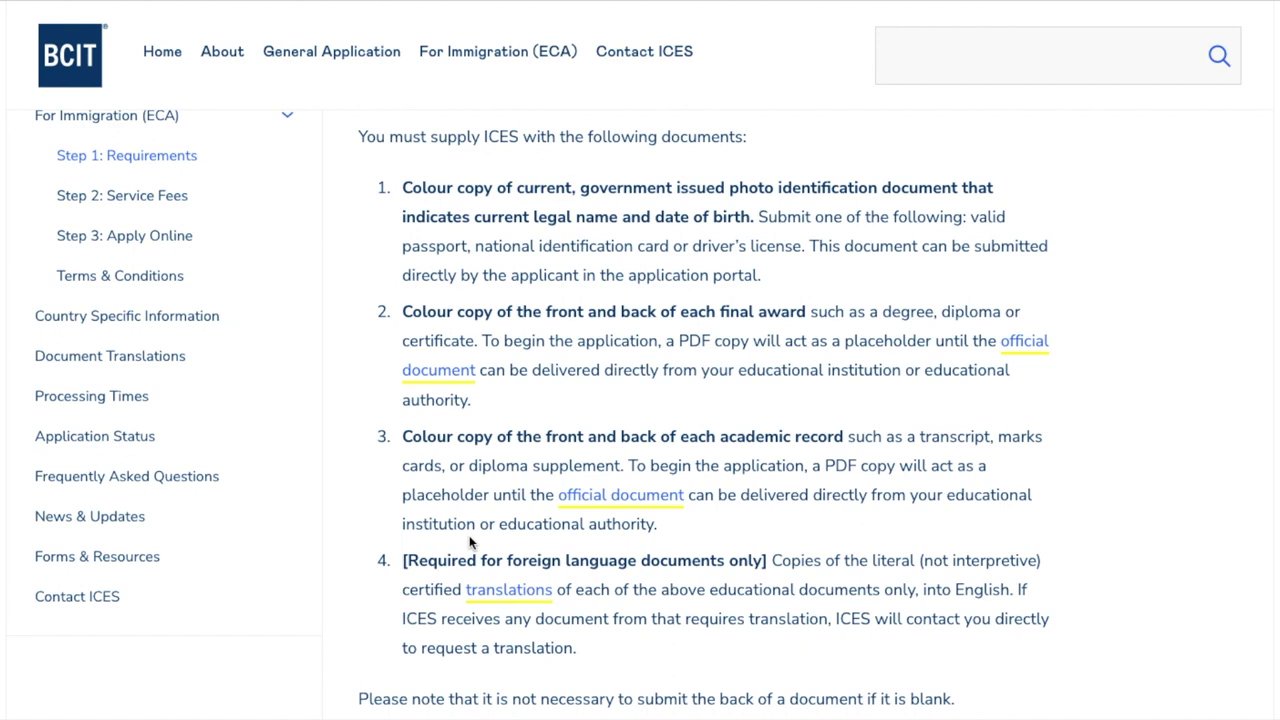
scroll(545, 530, down, 1)
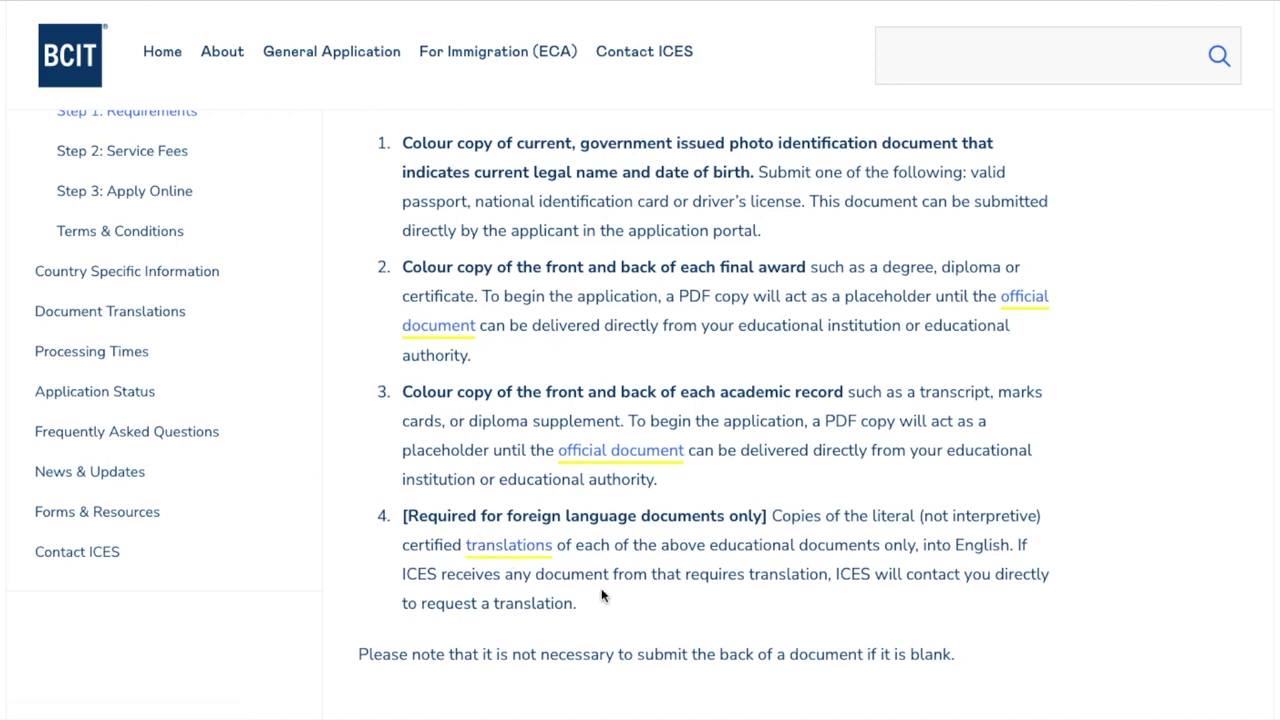
scroll(601, 595, up, 1)
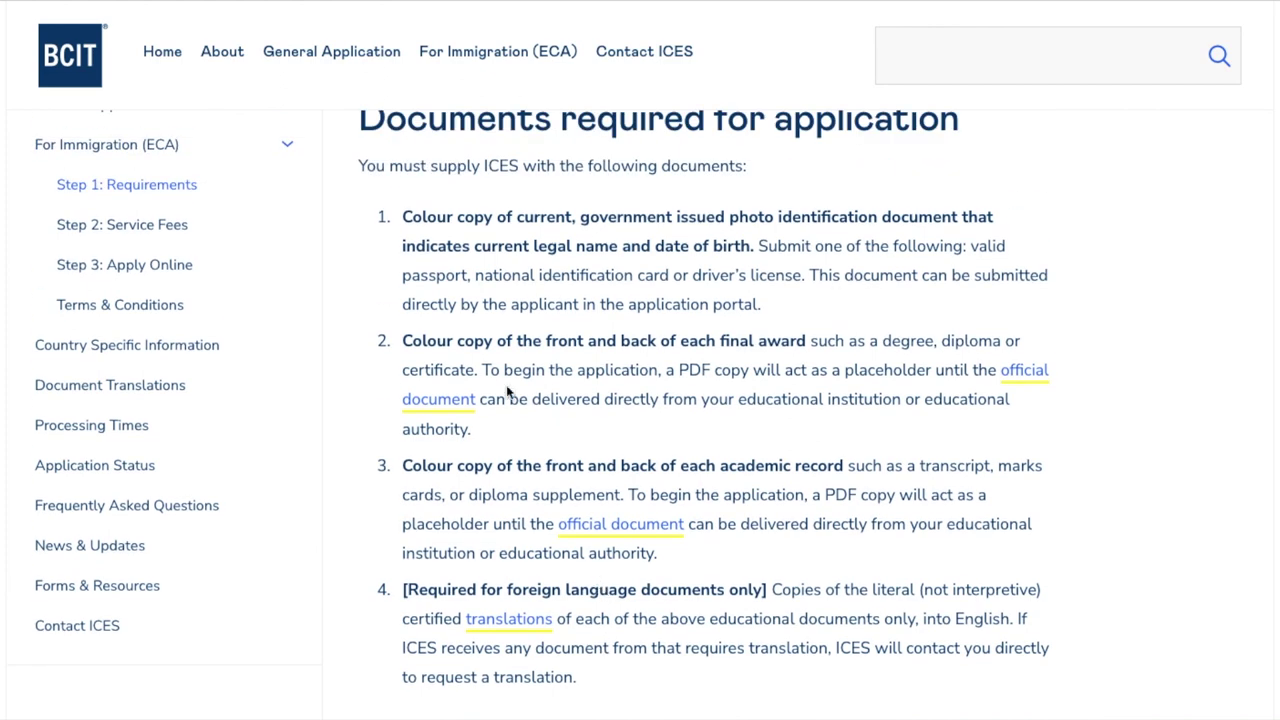
click(127, 226)
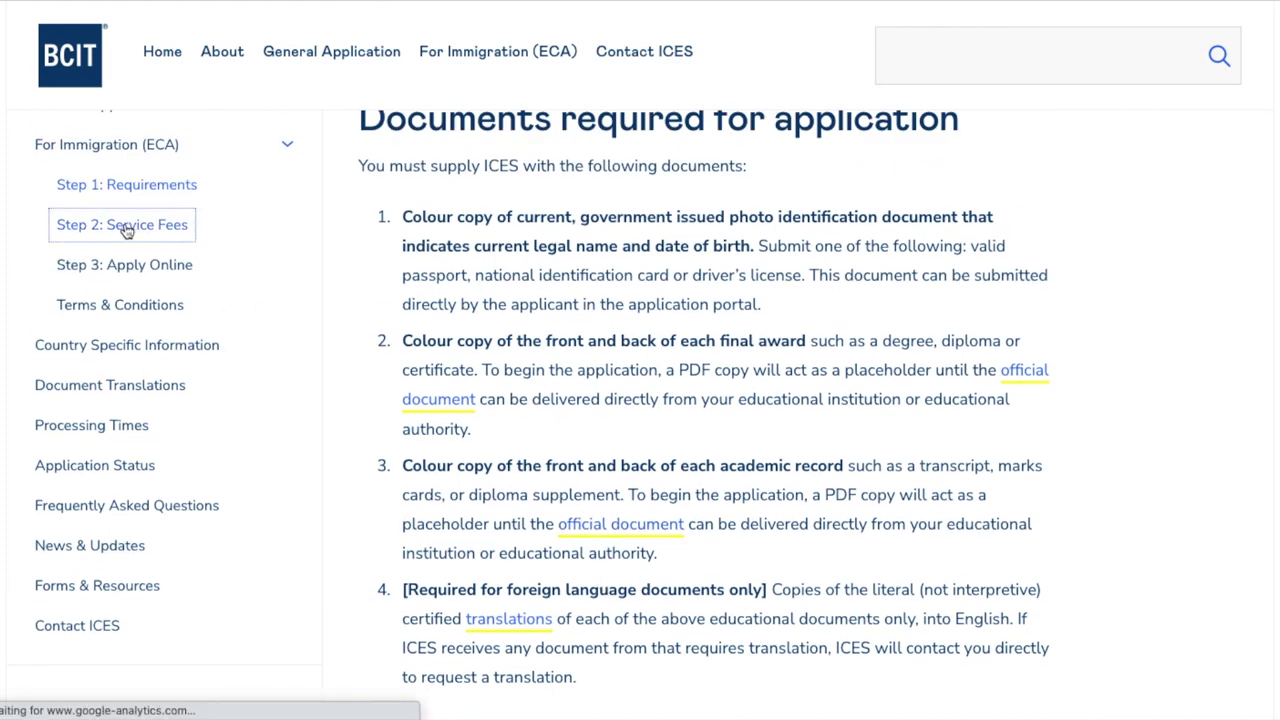
Scroll through the Service Fees page to the $150.00 CAD general-to-ECA update fee
scroll(580, 489, down, 2)
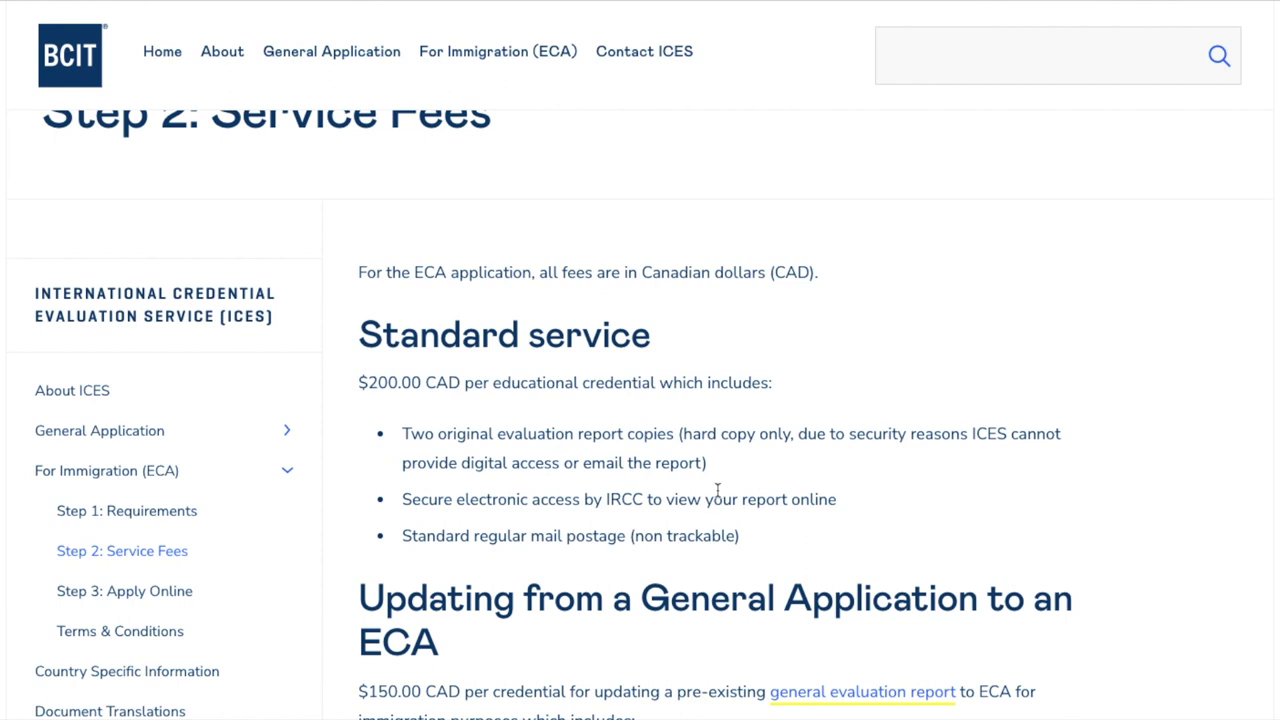
scroll(717, 490, down, 1)
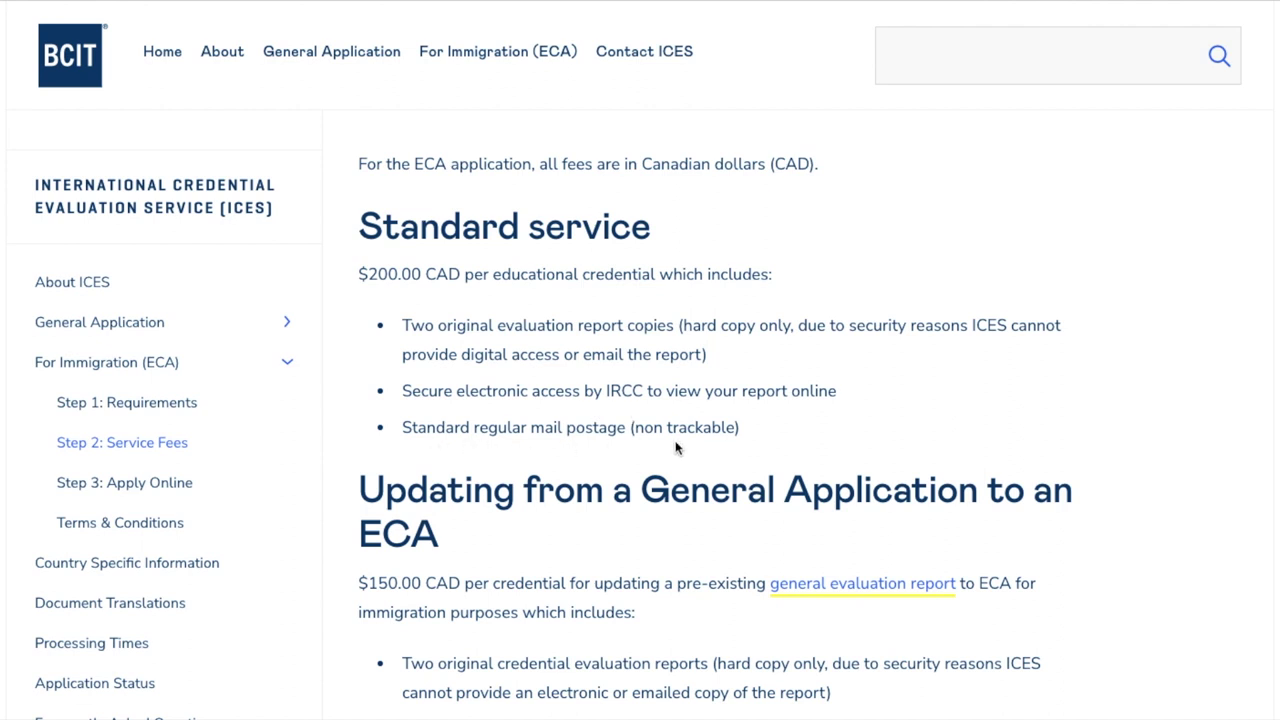
scroll(675, 447, down, 3)
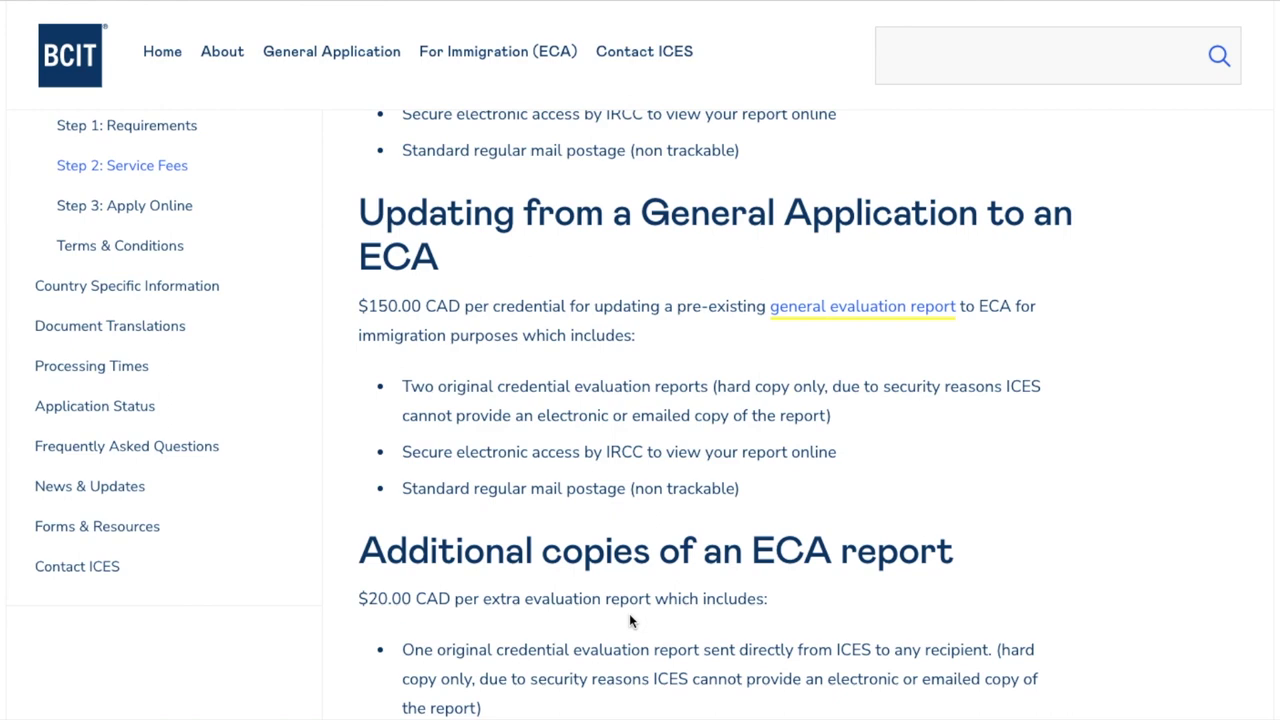
scroll(631, 619, down, 2)
scroll(629, 613, down, 1)
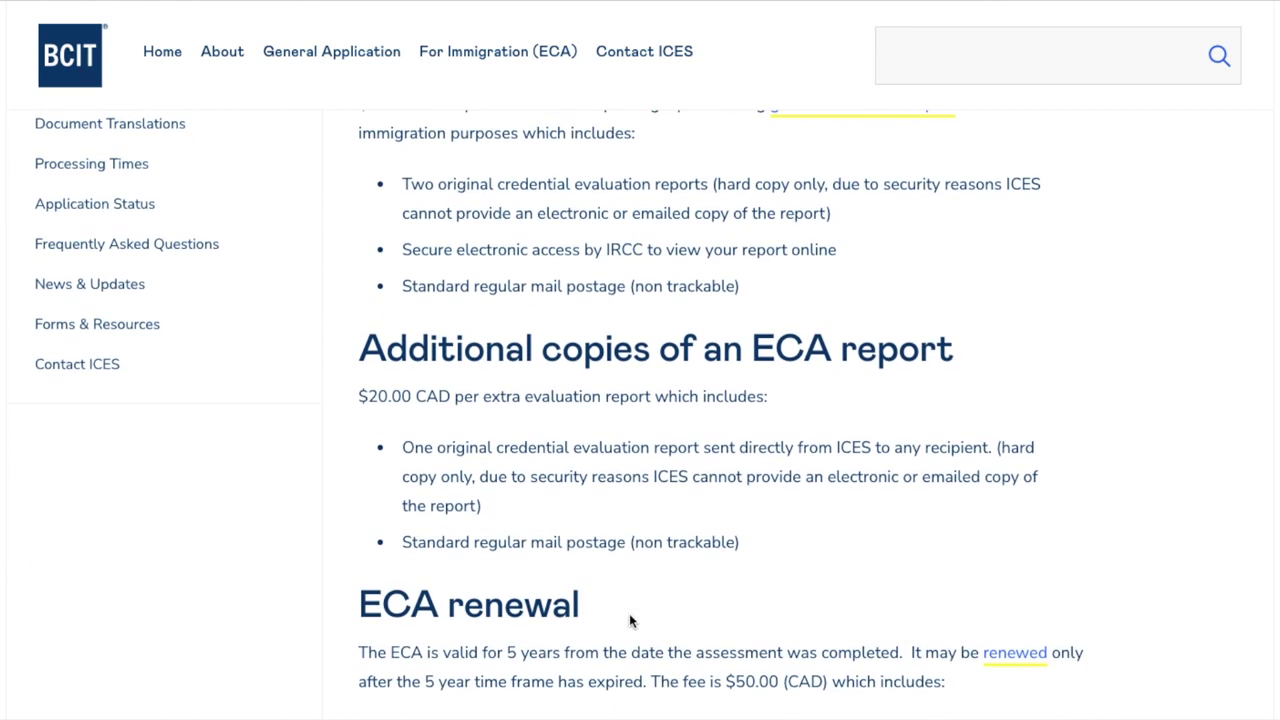
scroll(629, 617, down, 4)
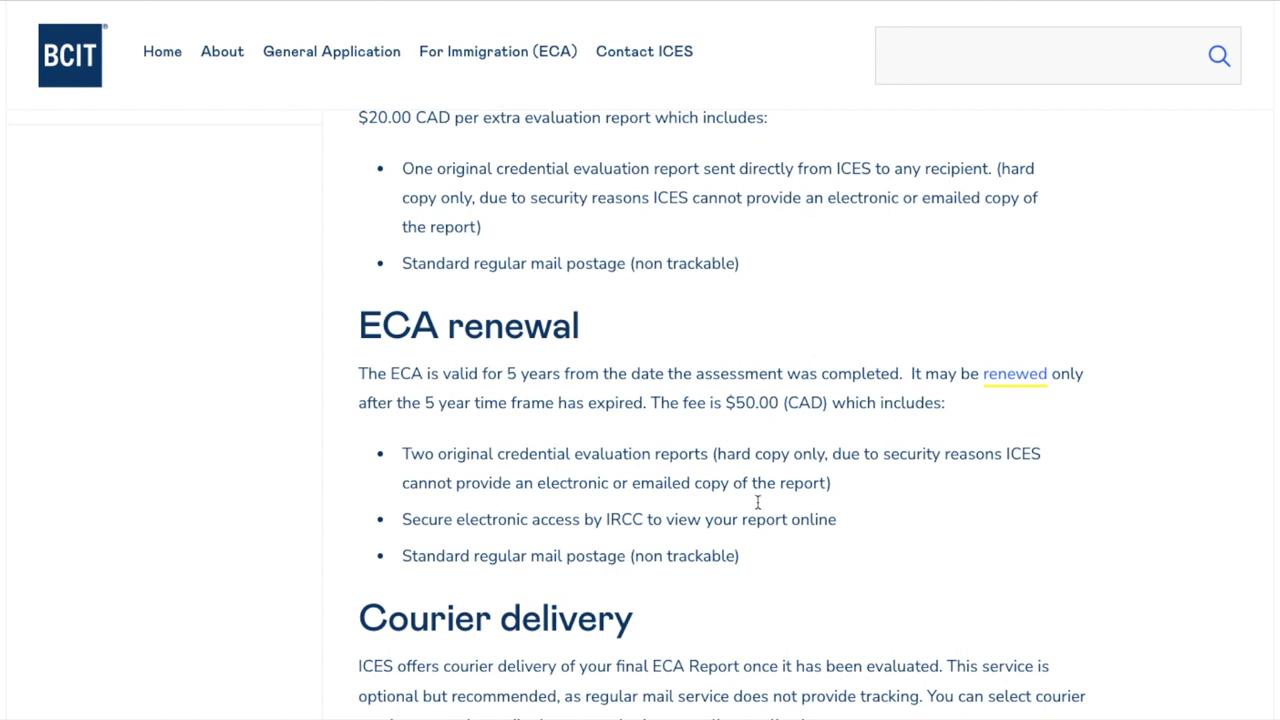
scroll(516, 468, down, 3)
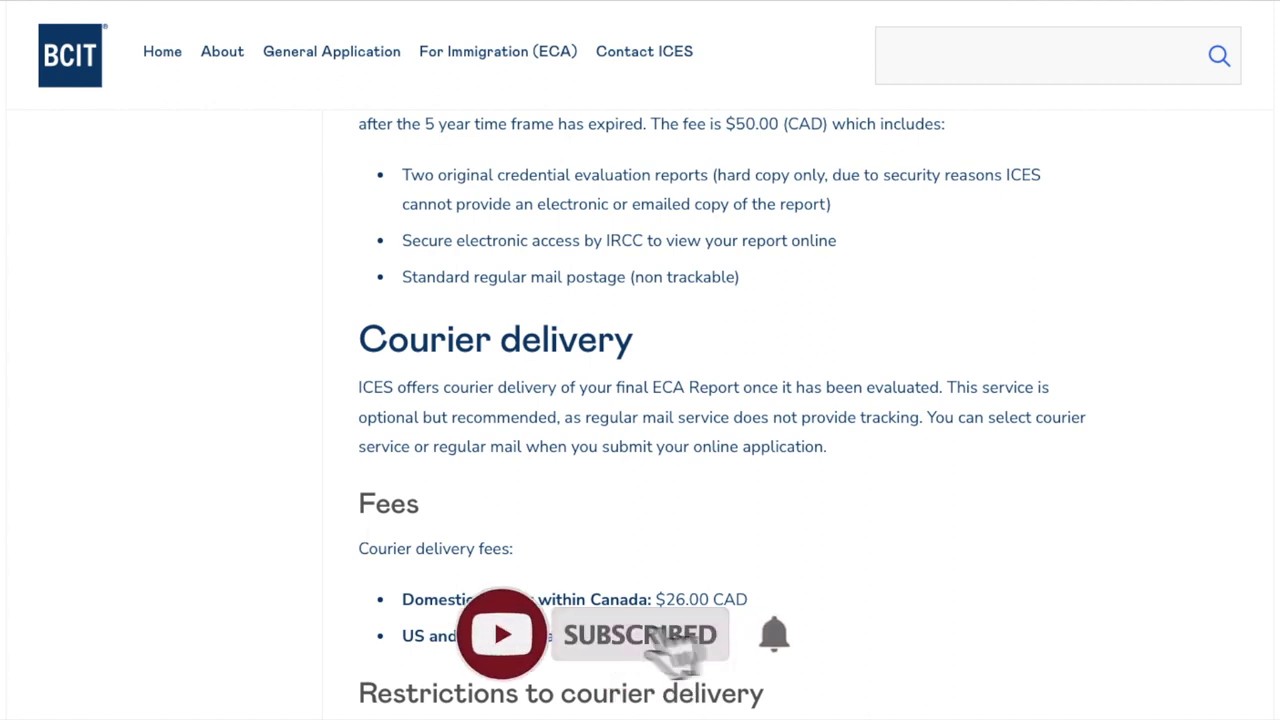
scroll(800, 706, down, 4)
scroll(800, 706, down, 1)
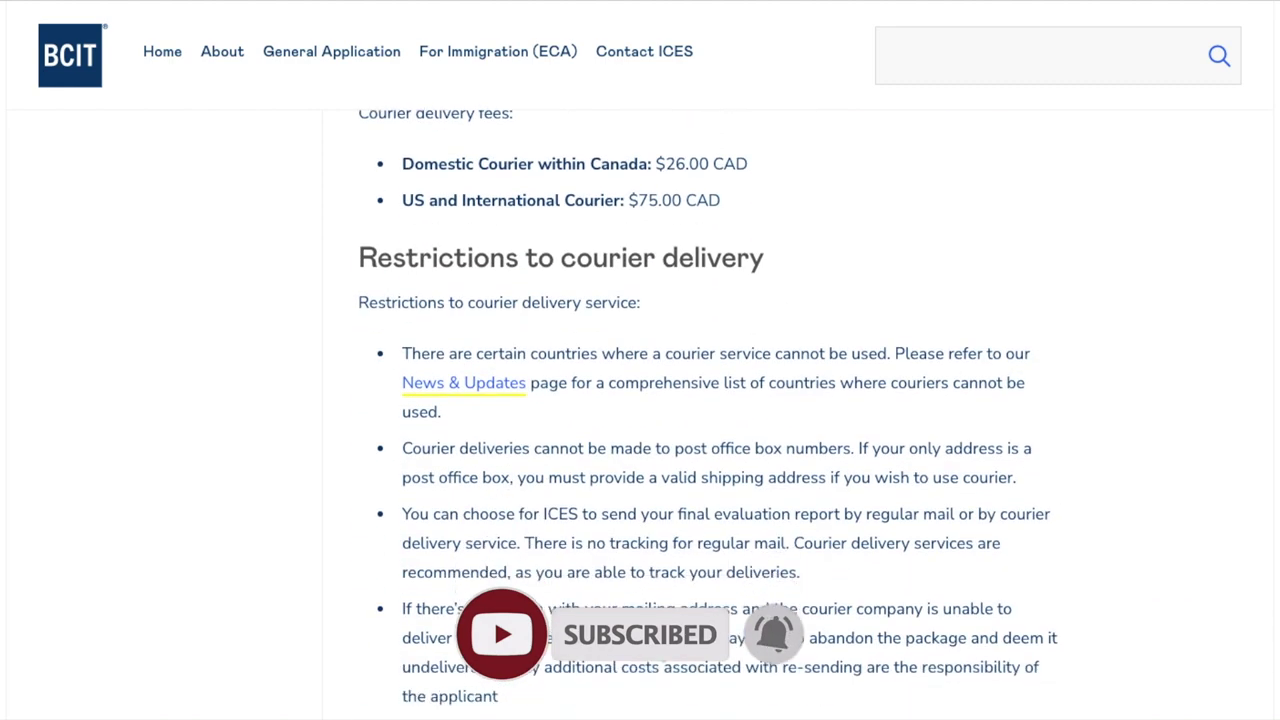
scroll(655, 472, down, 3)
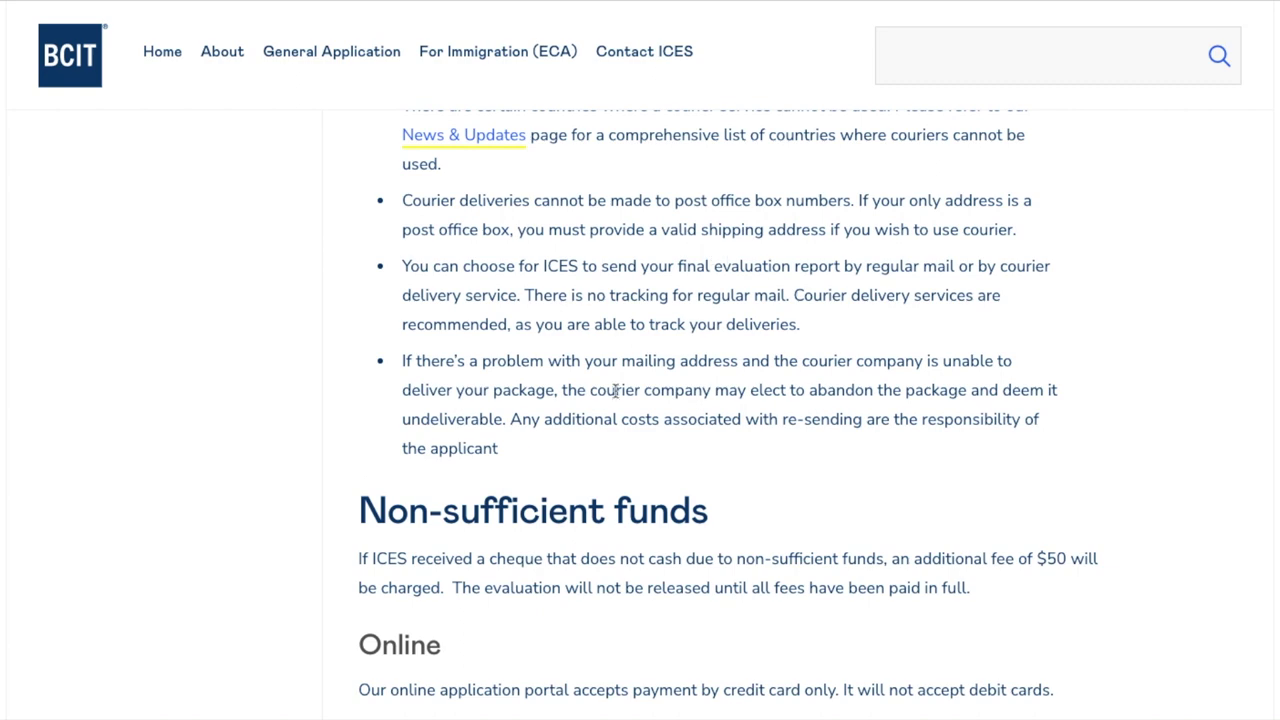
scroll(731, 381, down, 2)
scroll(731, 381, down, 6)
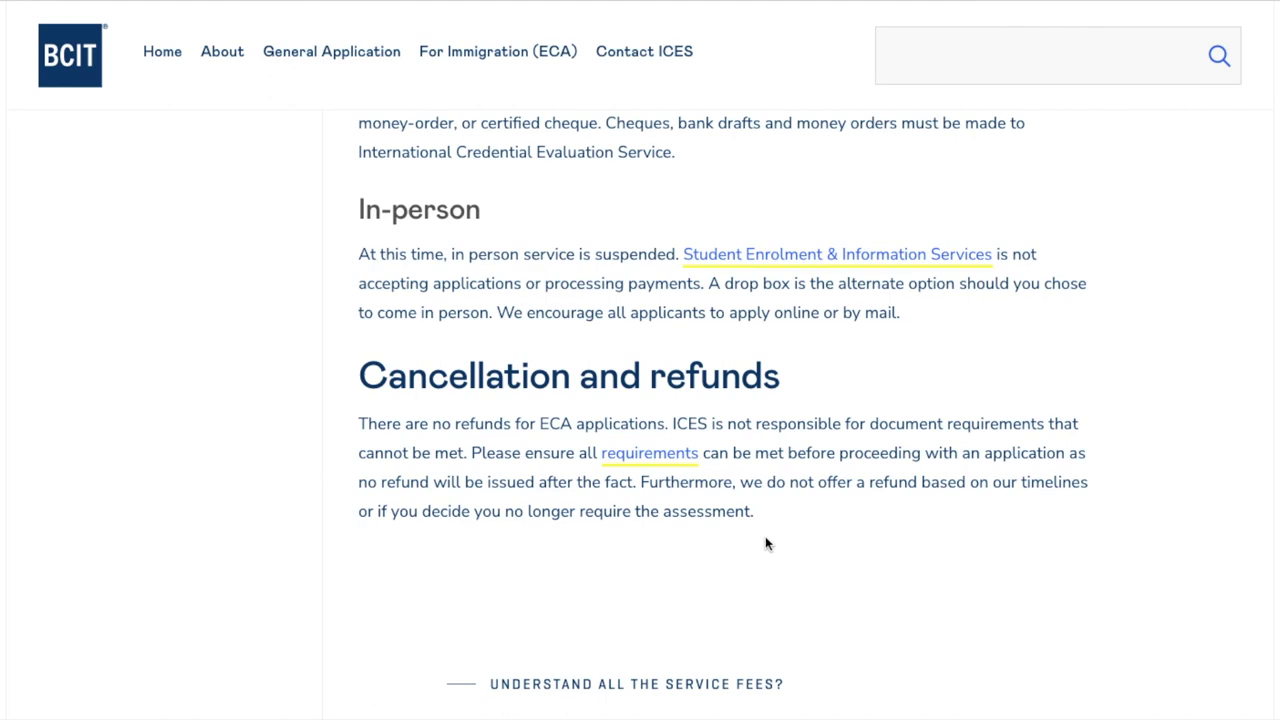
scroll(765, 544, up, 10)
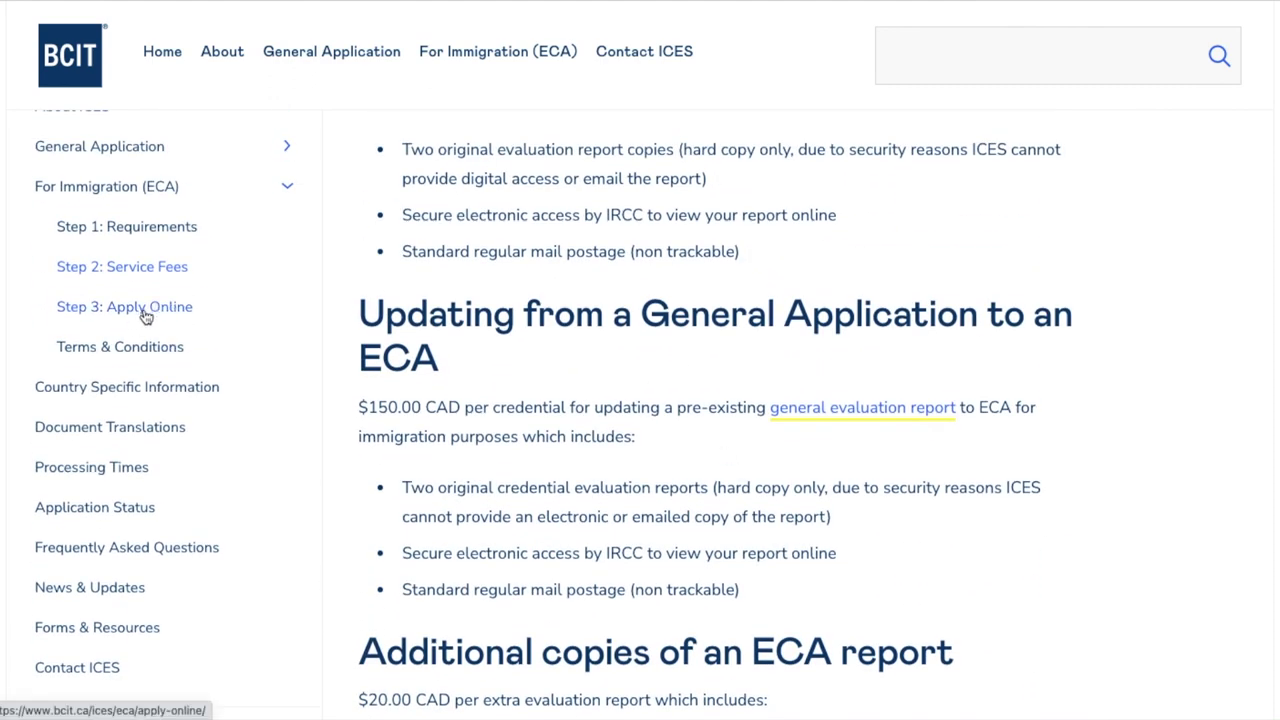
Open Step 3: Apply Online and scroll to the online application checklist of PDF documents
click(144, 315)
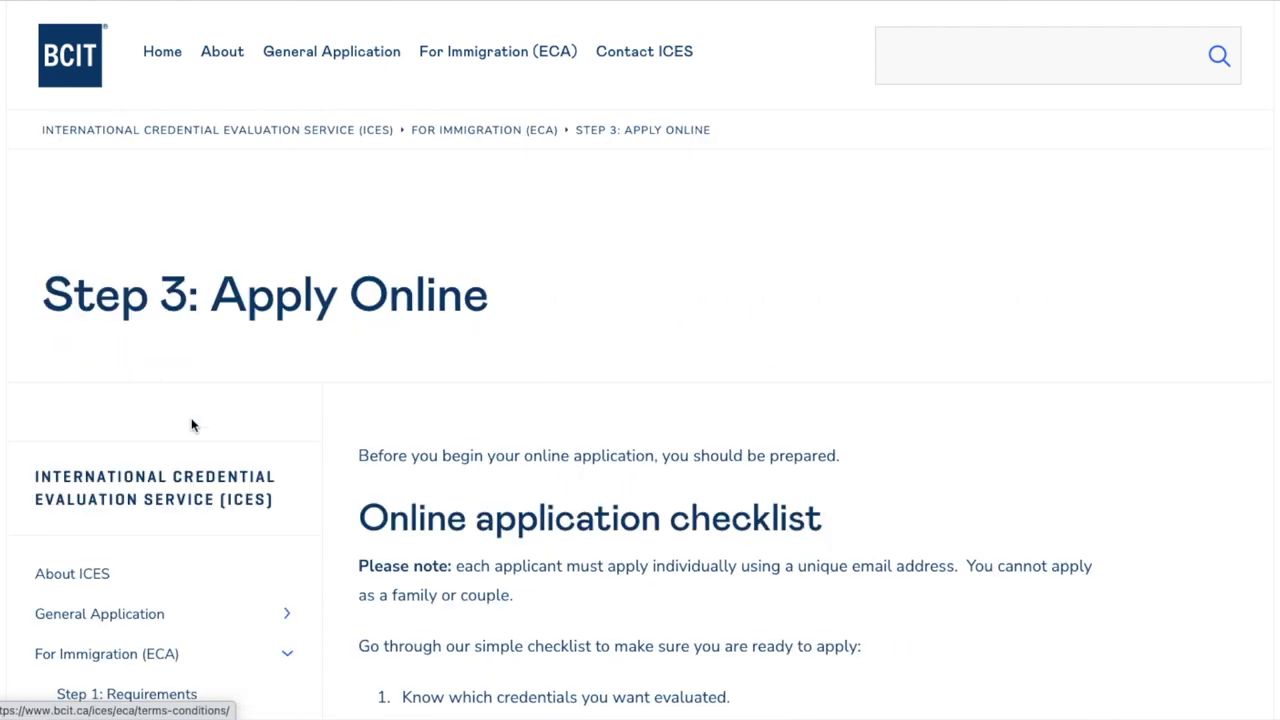
scroll(222, 520, down, 3)
scroll(222, 520, down, 3)
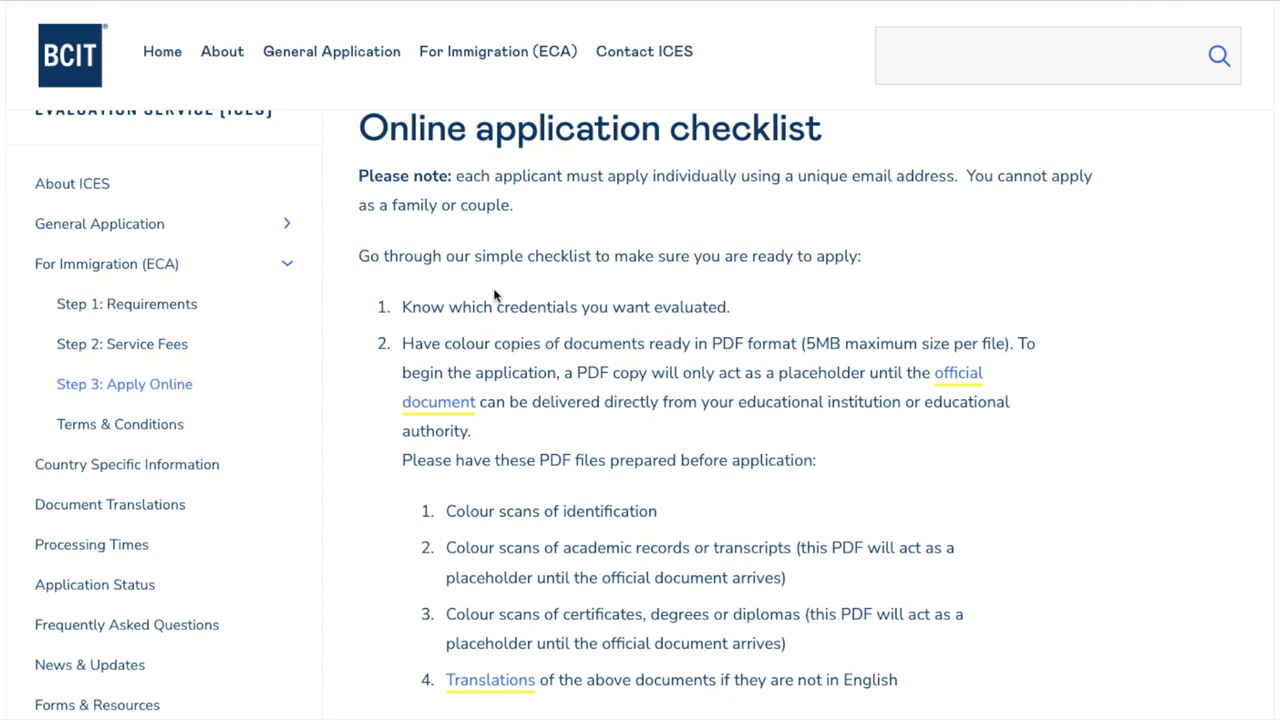
scroll(727, 553, down, 1)
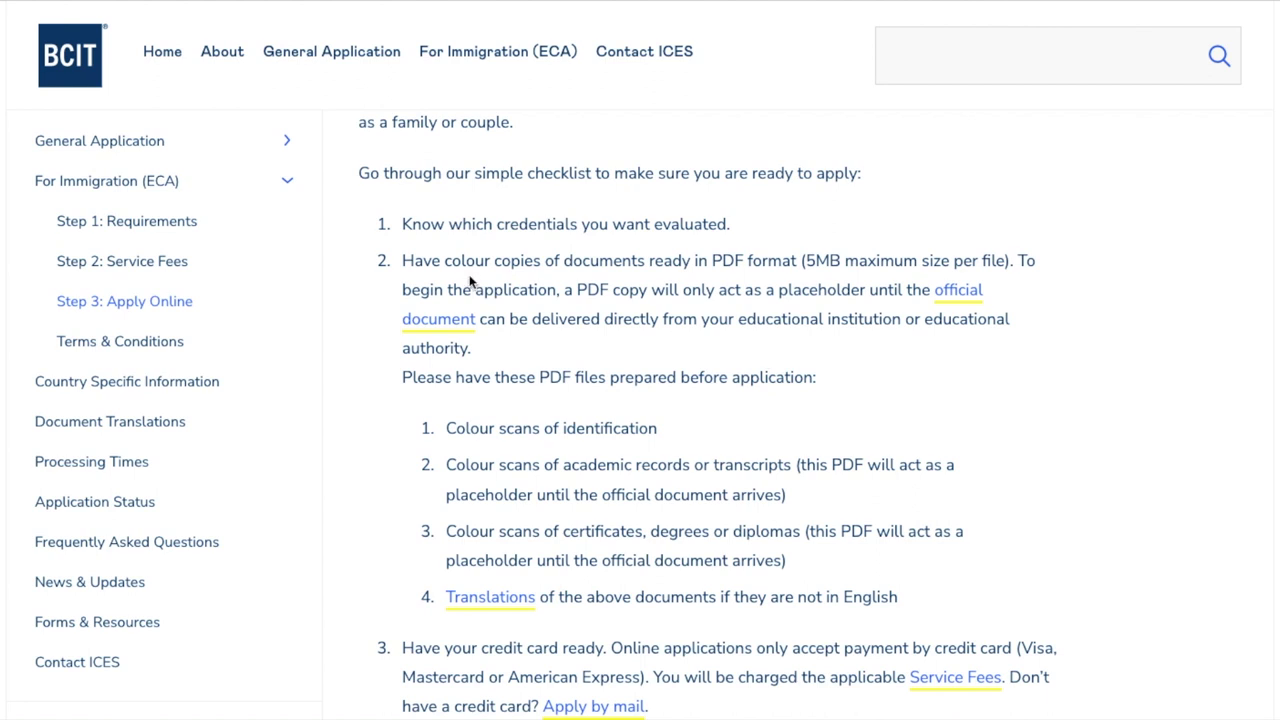
scroll(843, 347, down, 2)
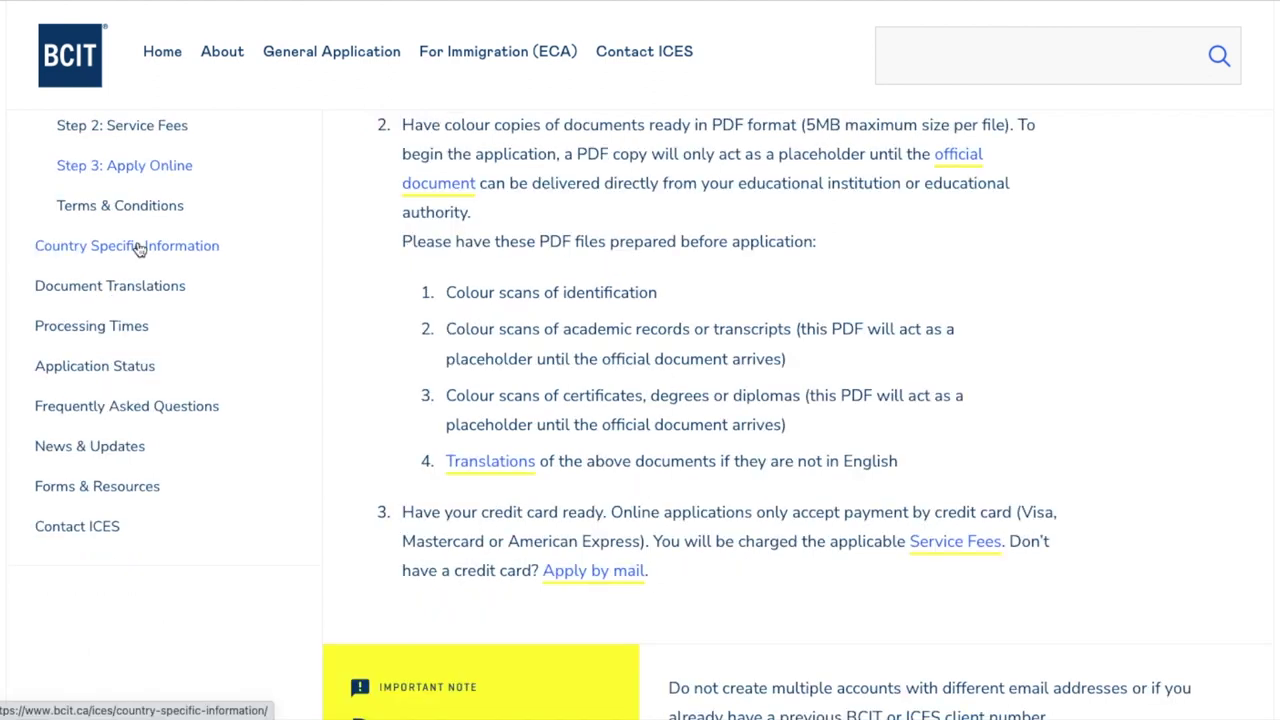
Check the Country Specific Information page for Nigeria, Australia, Japan and India
click(140, 248)
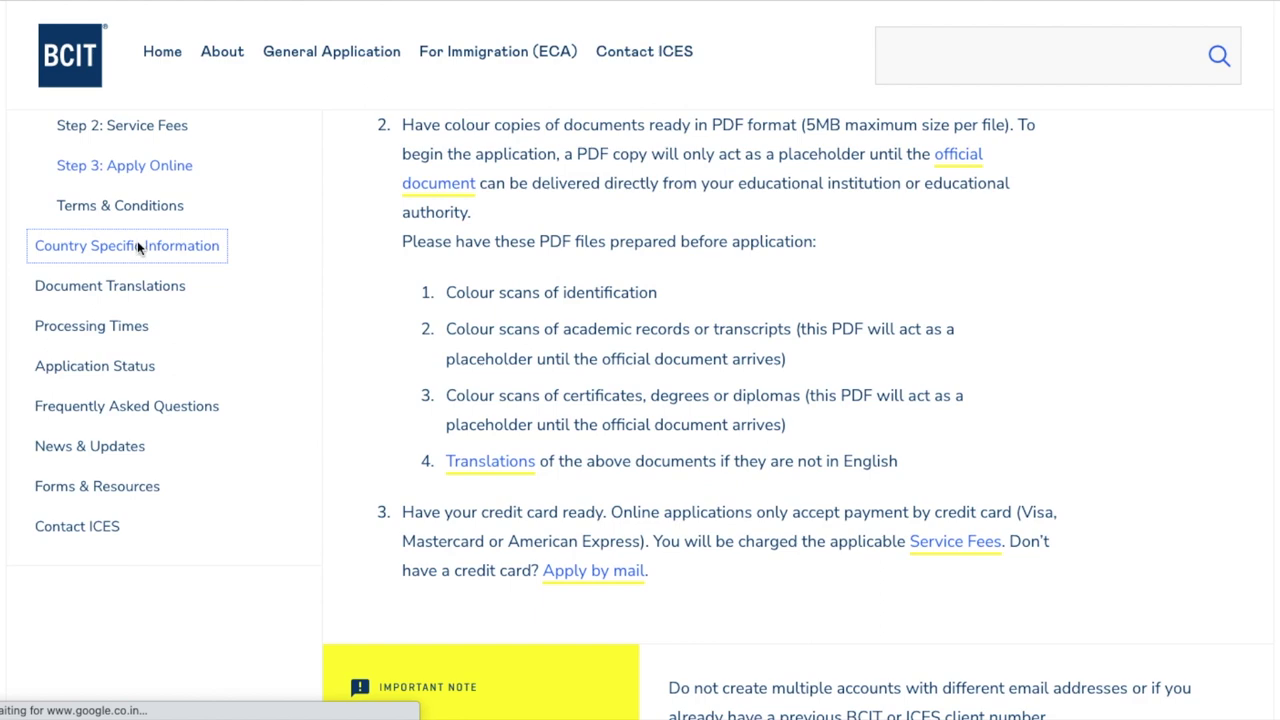
scroll(598, 581, down, 4)
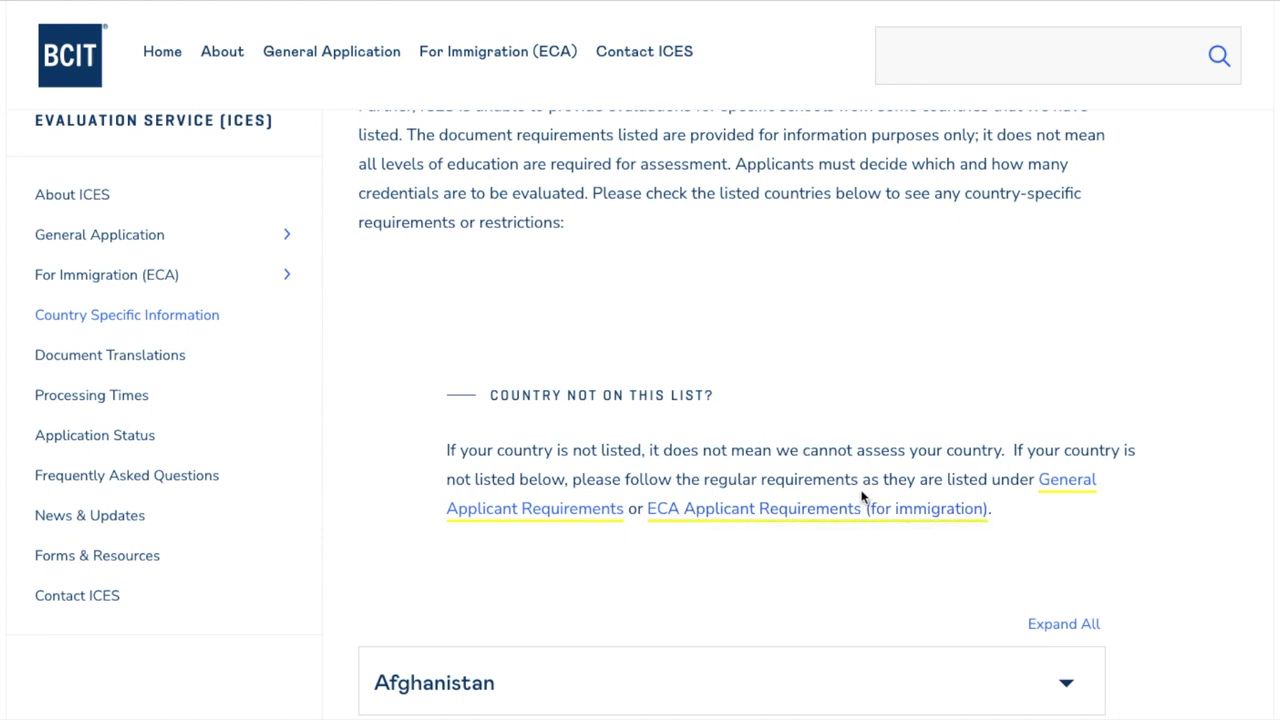
scroll(921, 457, down, 20)
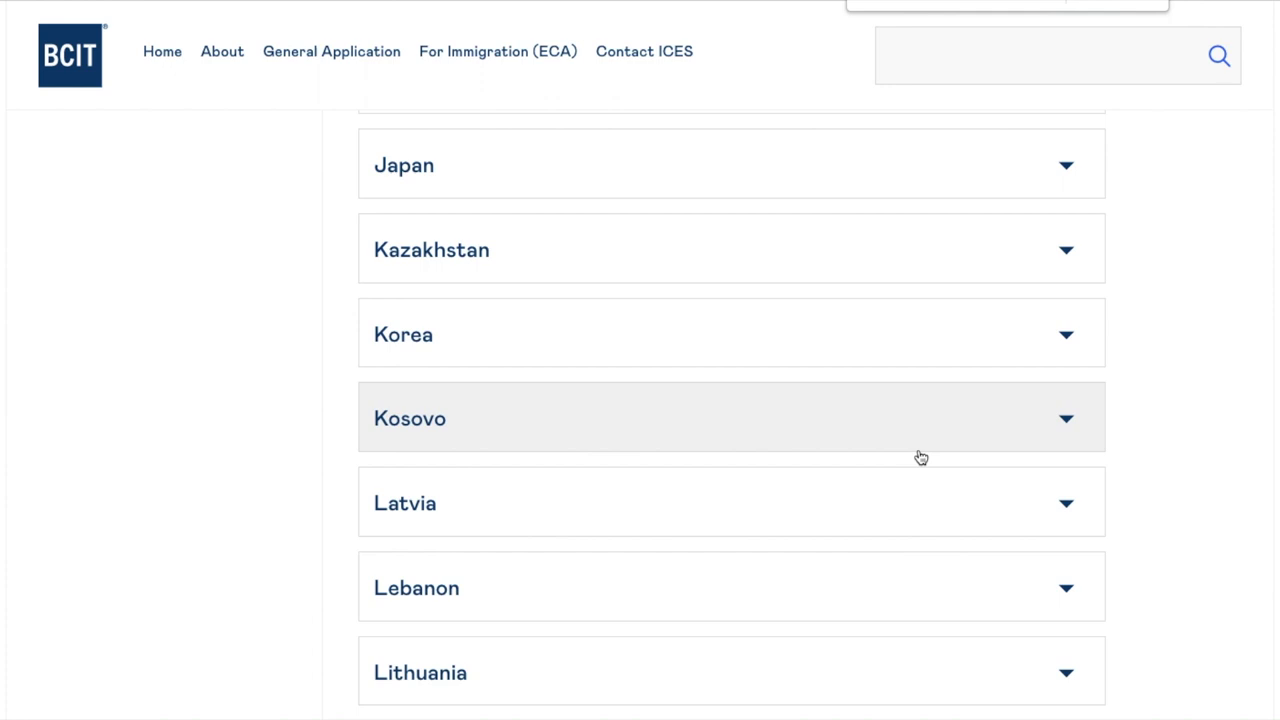
text(Nigeria)
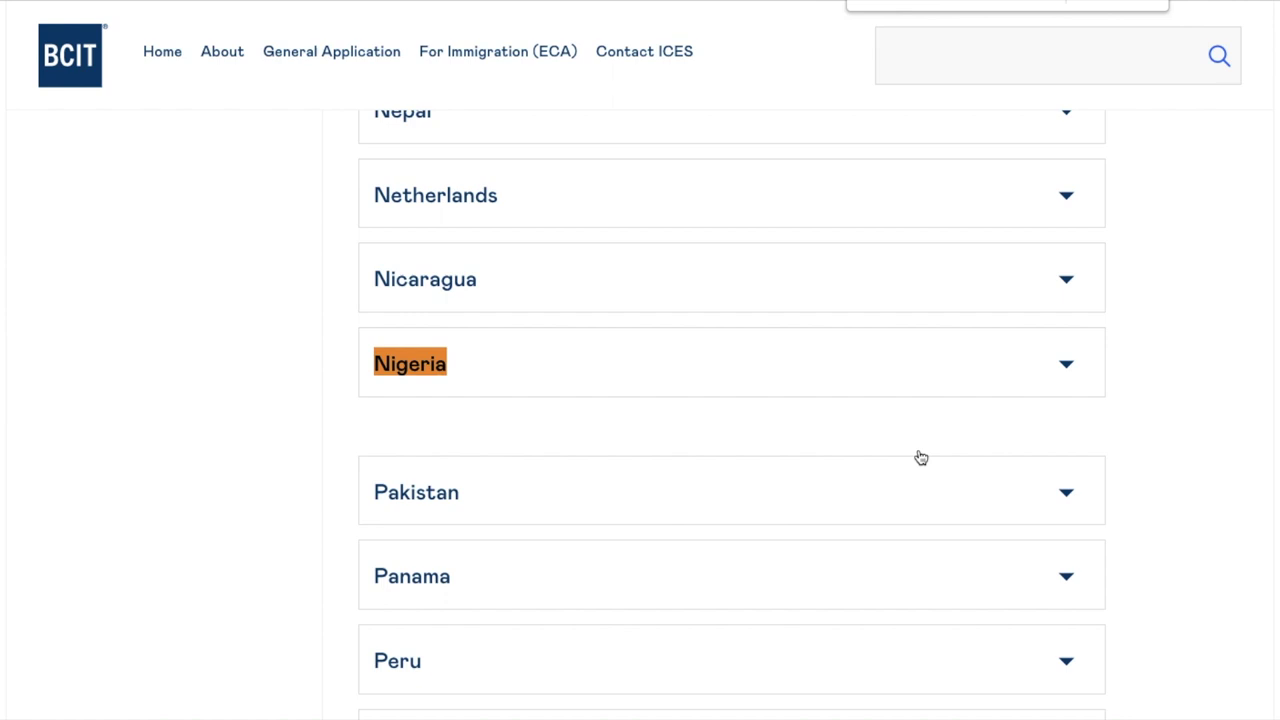
key(BackSpace)
key(BackSpace)
key(BackSpace)
key(BackSpace)
key(BackSpace)
key(BackSpace)
key(BackSpace)
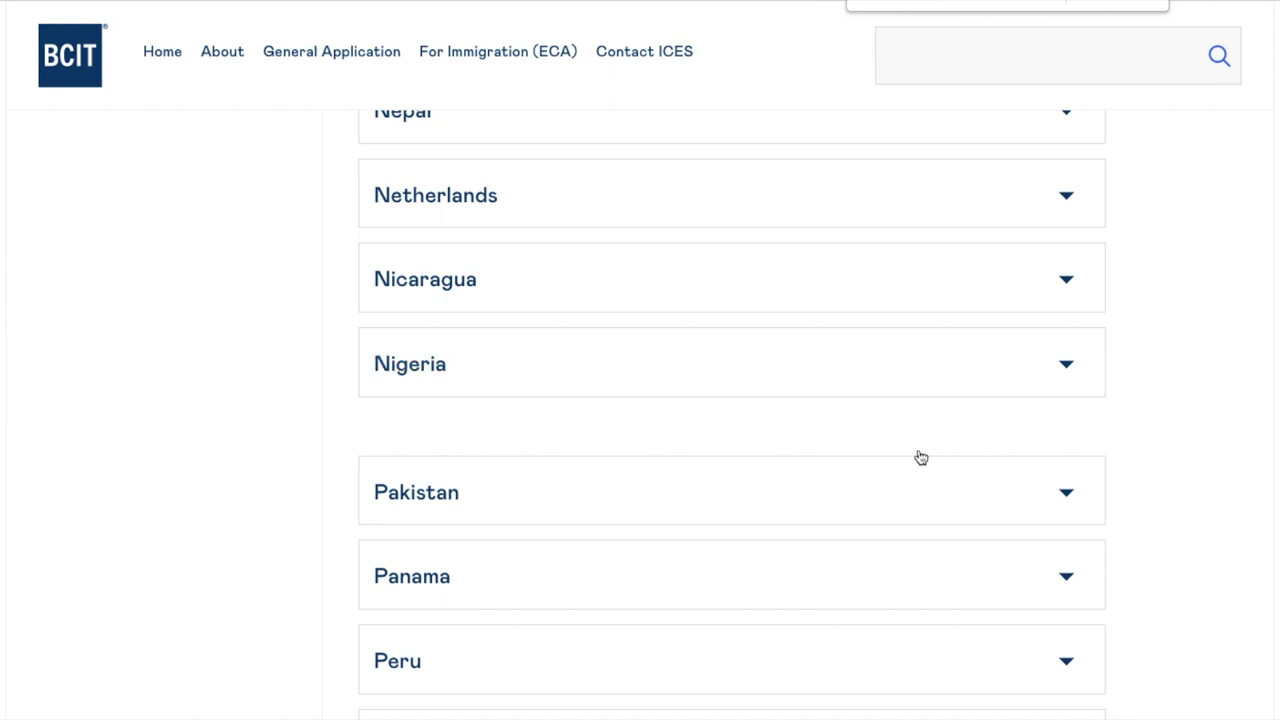
text(Australi)
key(BackSpace)
key(BackSpace)
key(BackSpace)
key(BackSpace)
key(BackSpace)
key(BackSpace)
key(BackSpace)
key(BackSpace)
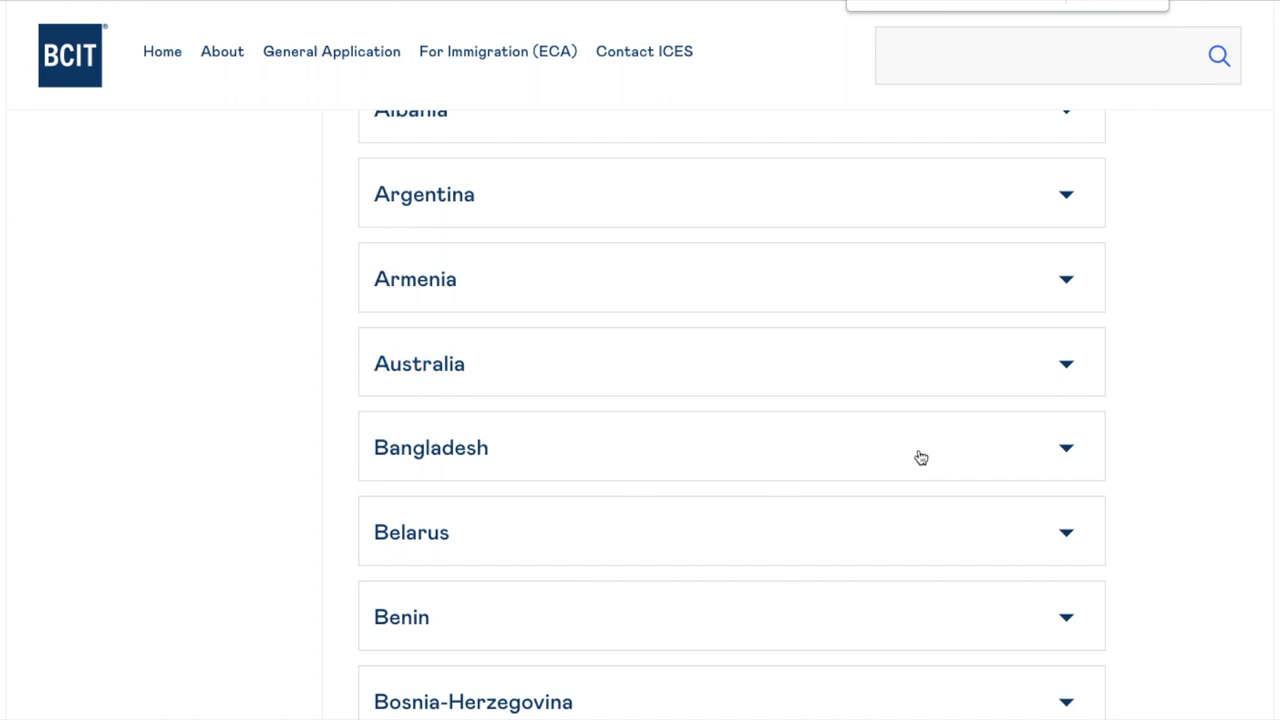
text(Japan)
key(BackSpace)
key(BackSpace)
key(BackSpace)
key(BackSpace)
key(BackSpace)
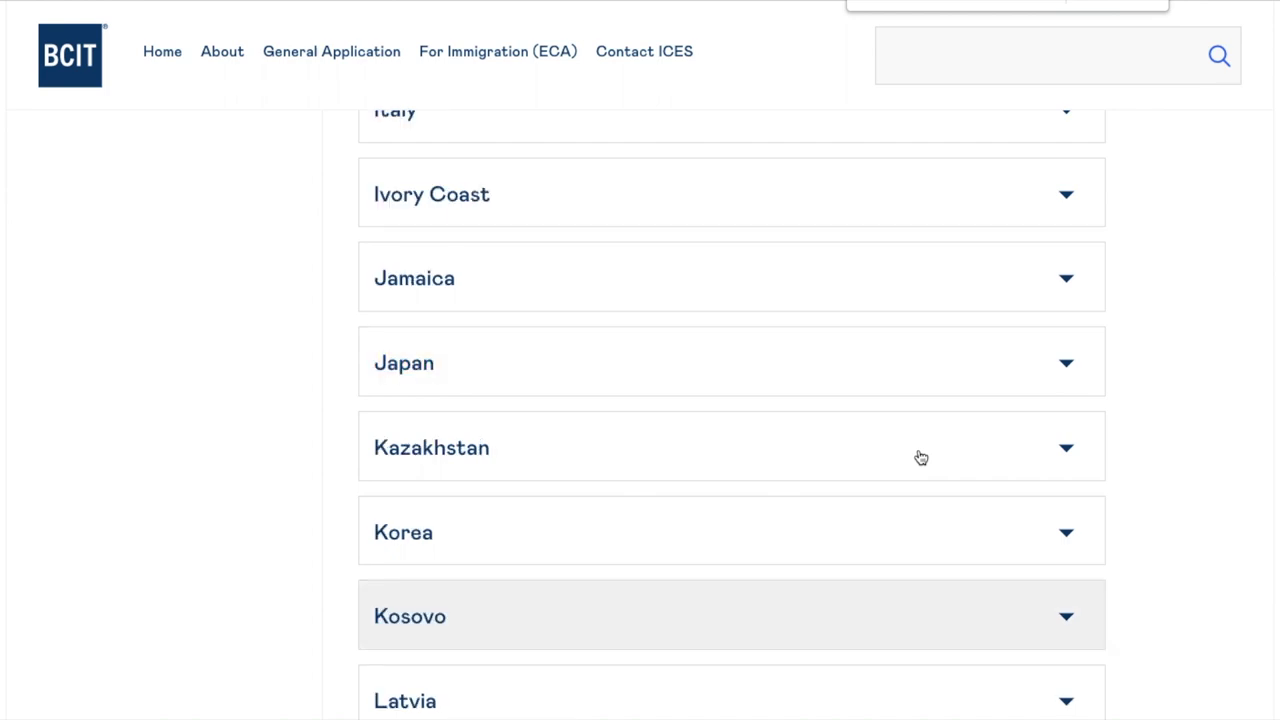
text(India)
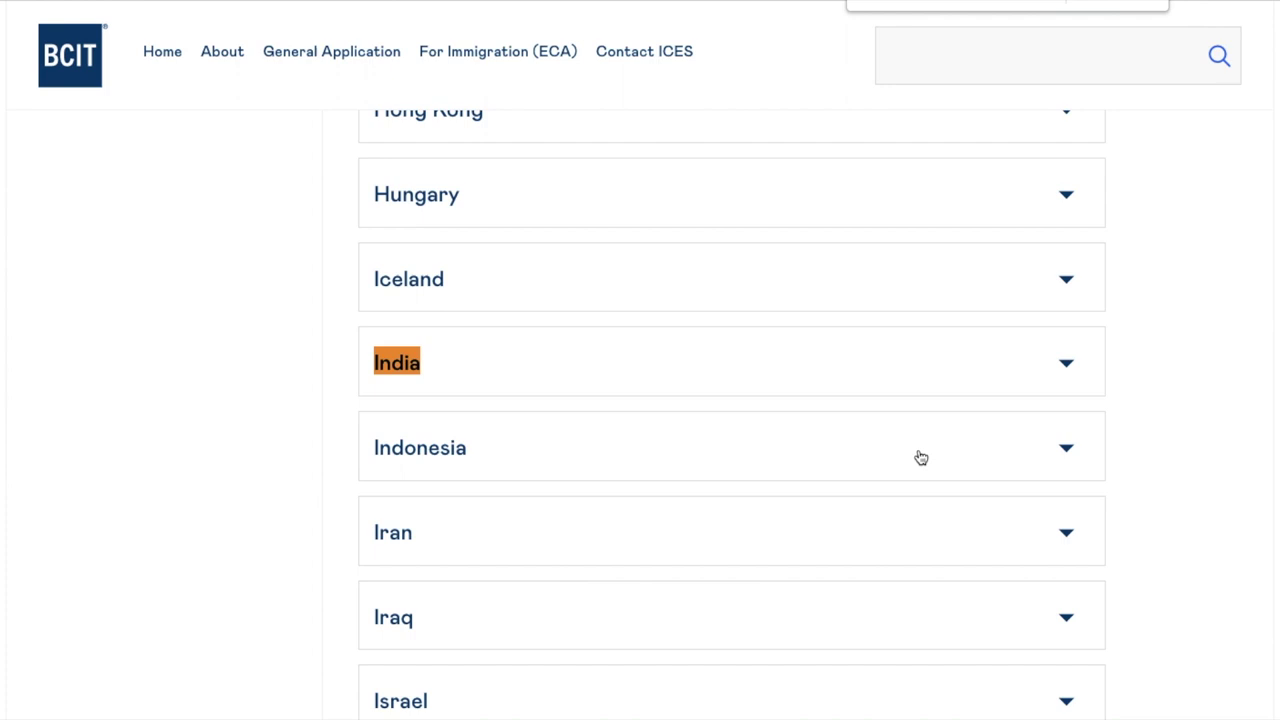
key(BackSpace)
key(BackSpace)
key(BackSpace)
key(BackSpace)
key(BackSpace)
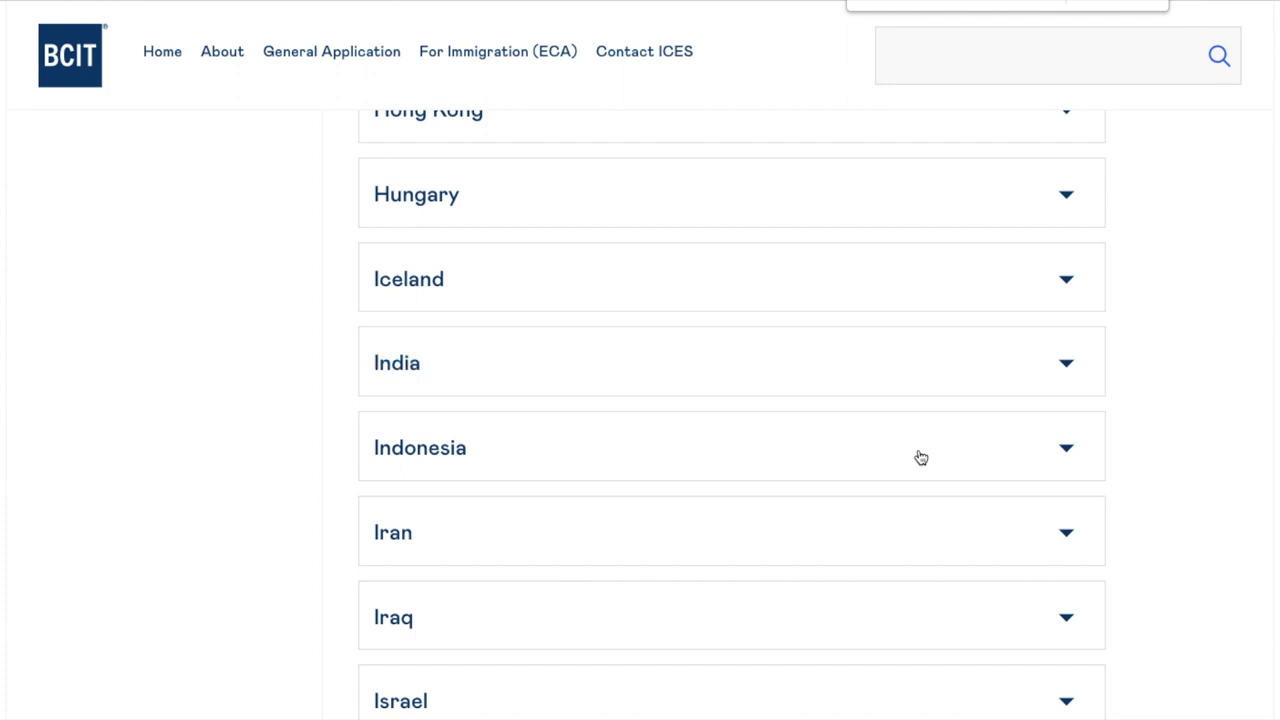
Return to the For Immigration (ECA) overview page
scroll(946, 446, up, 15)
scroll(1000, 394, up, 10)
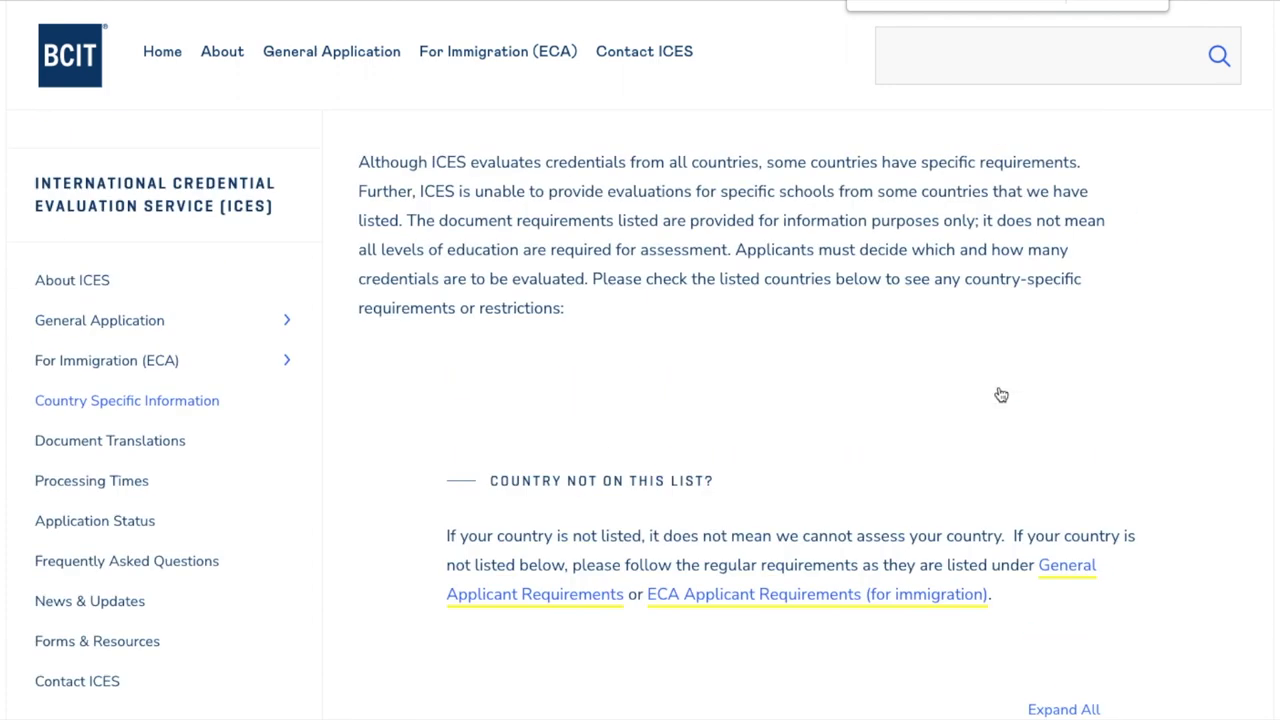
scroll(849, 483, down, 2)
scroll(850, 484, down, 2)
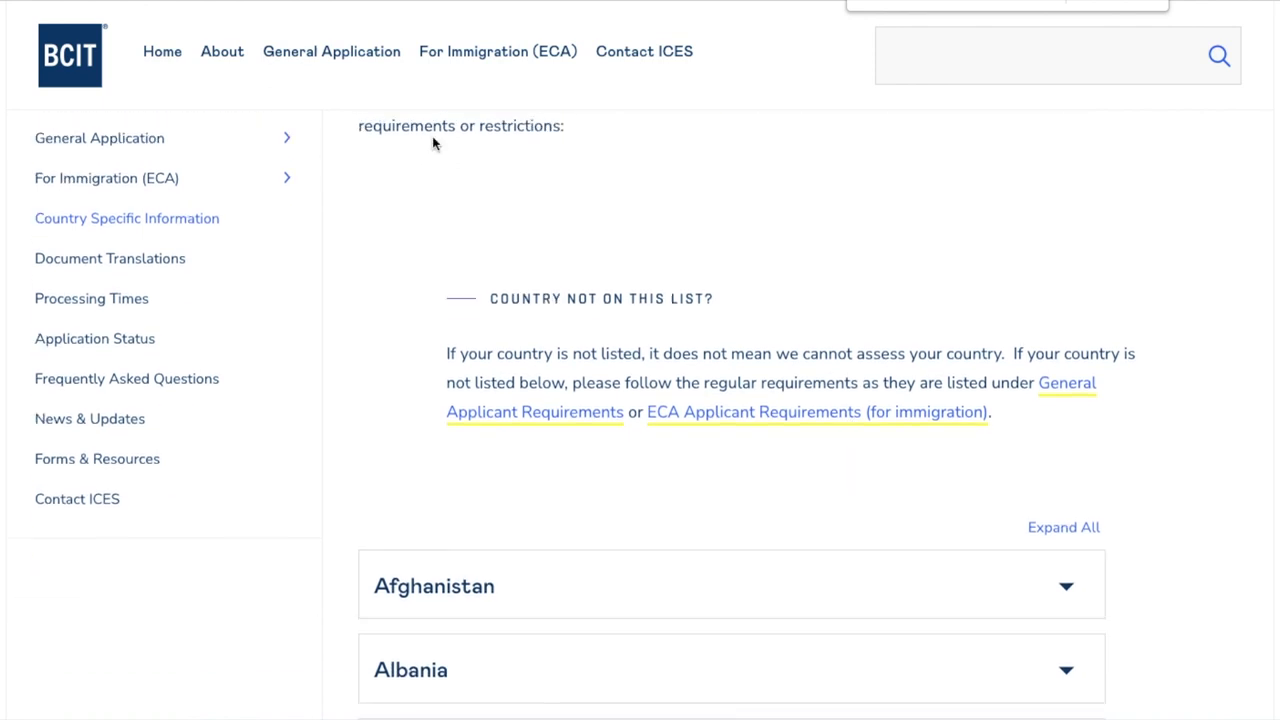
scroll(301, 307, up, 4)
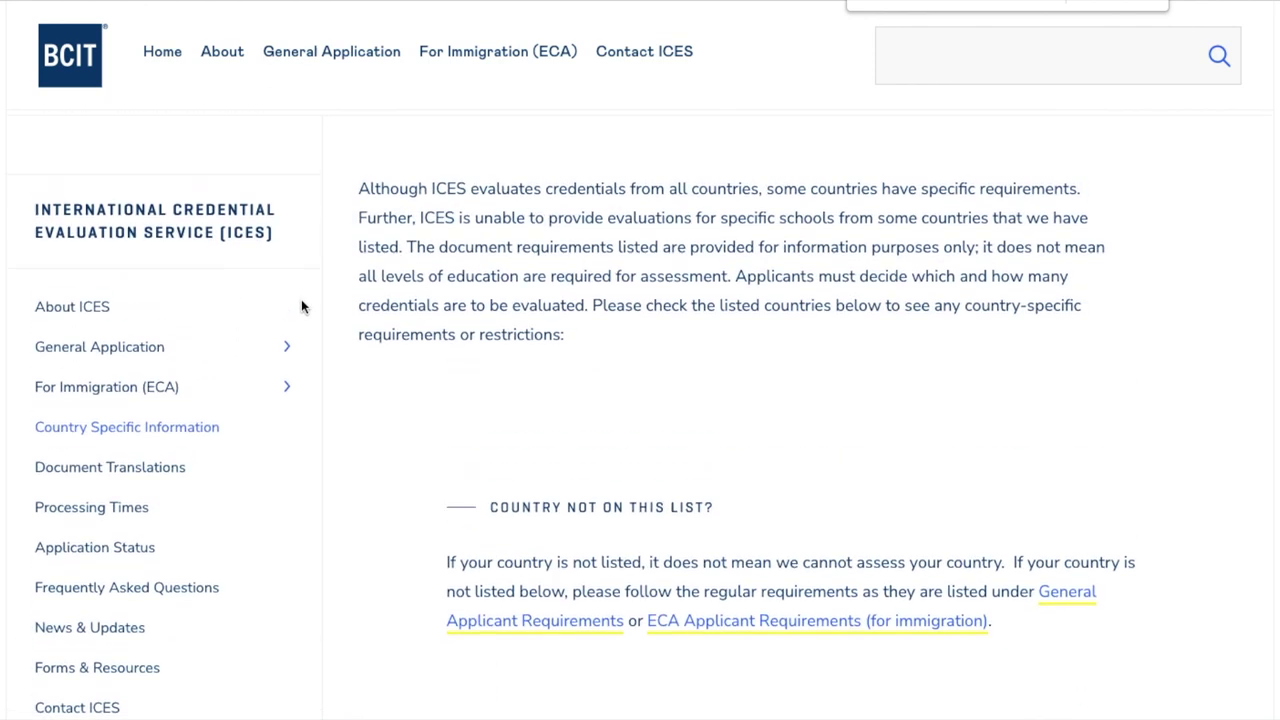
click(150, 390)
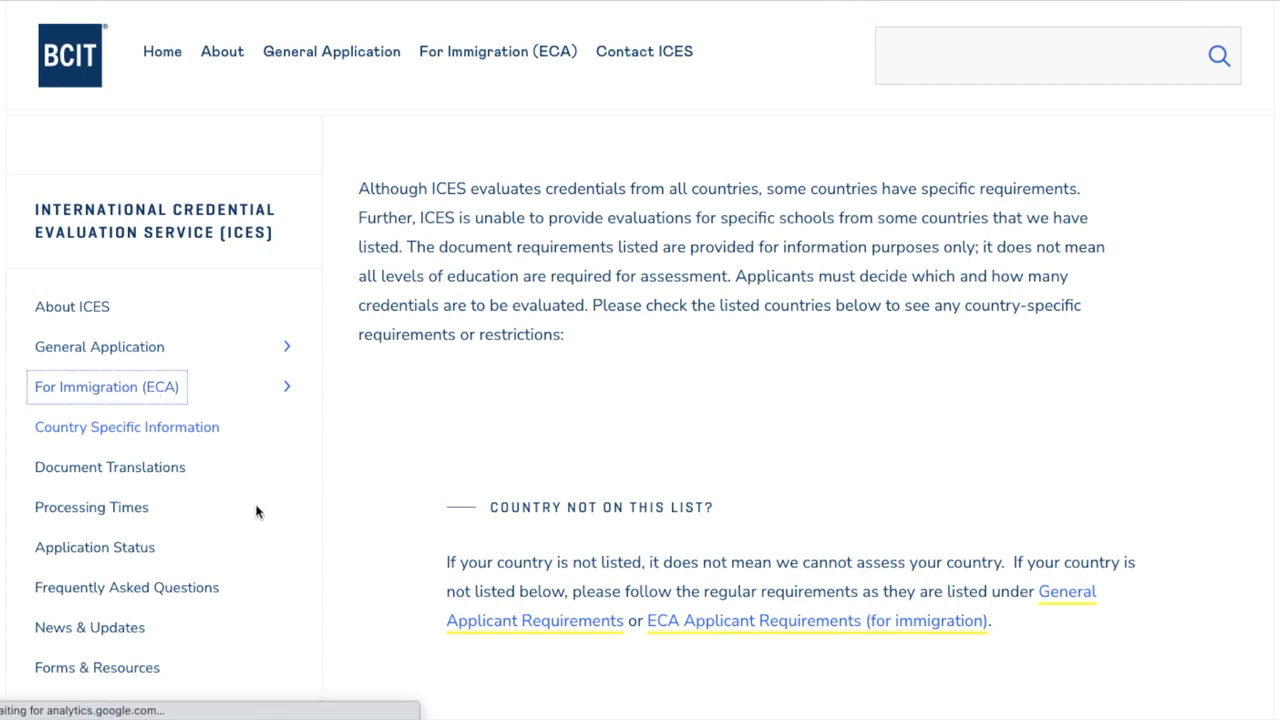
scroll(310, 522, down, 3)
Return to Step 3: Apply Online and open the processing times link in a new tab
click(155, 505)
scroll(514, 566, down, 10)
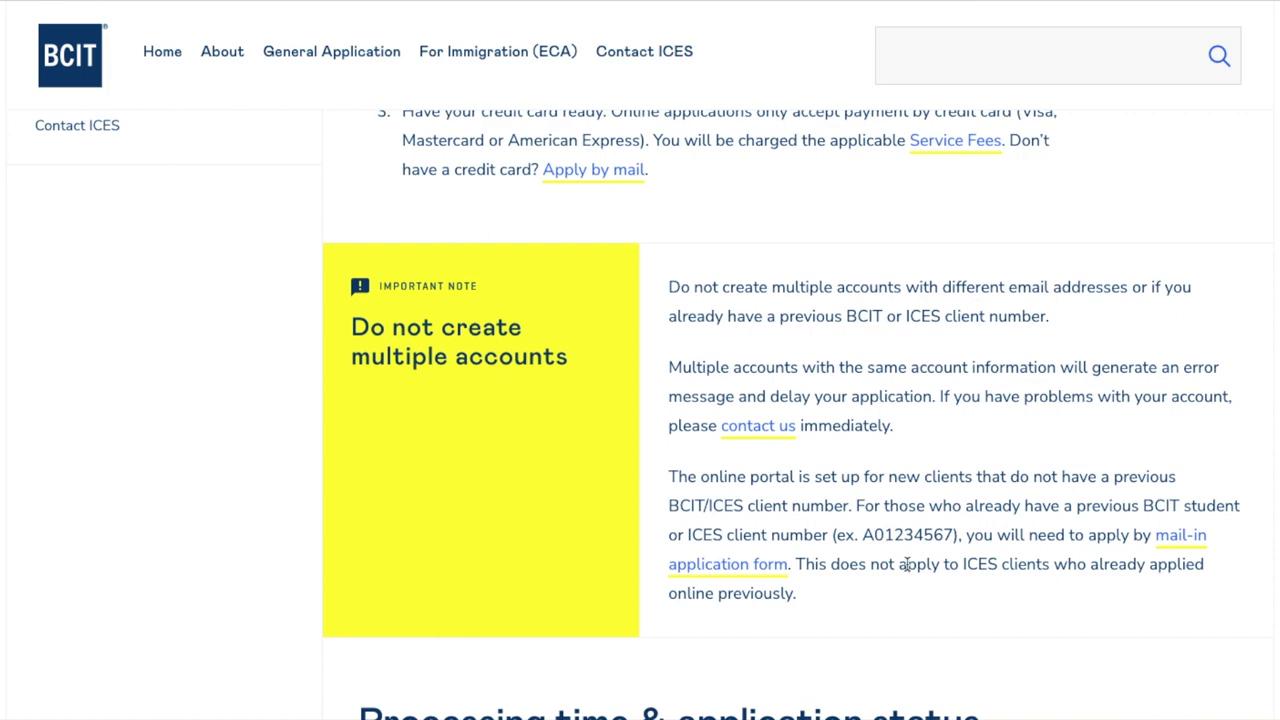
scroll(906, 565, down, 4)
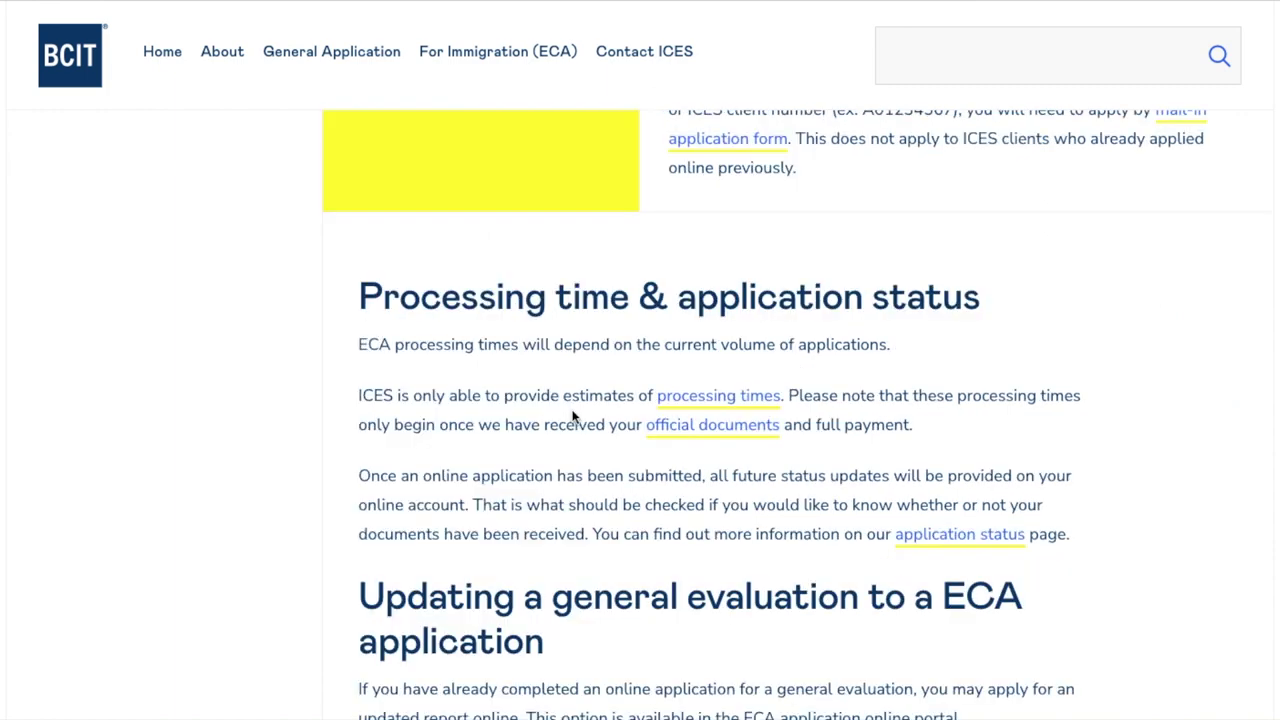
right_click(699, 398)
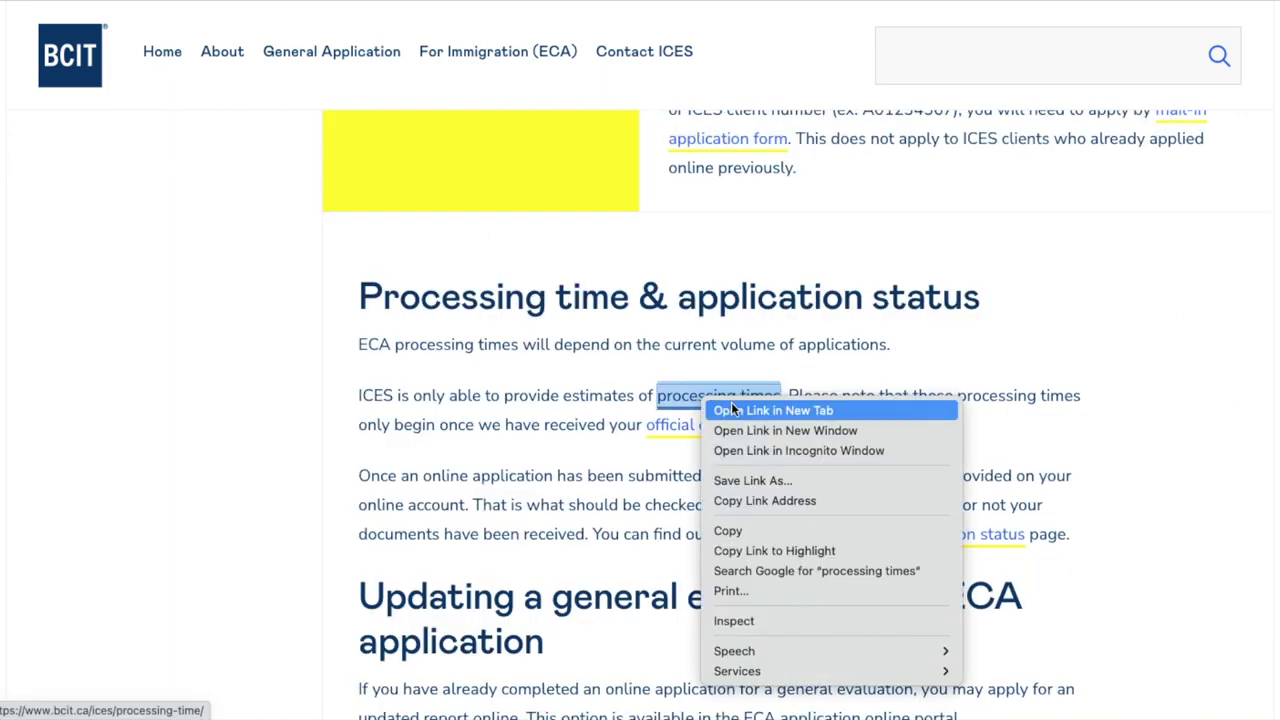
click(731, 410)
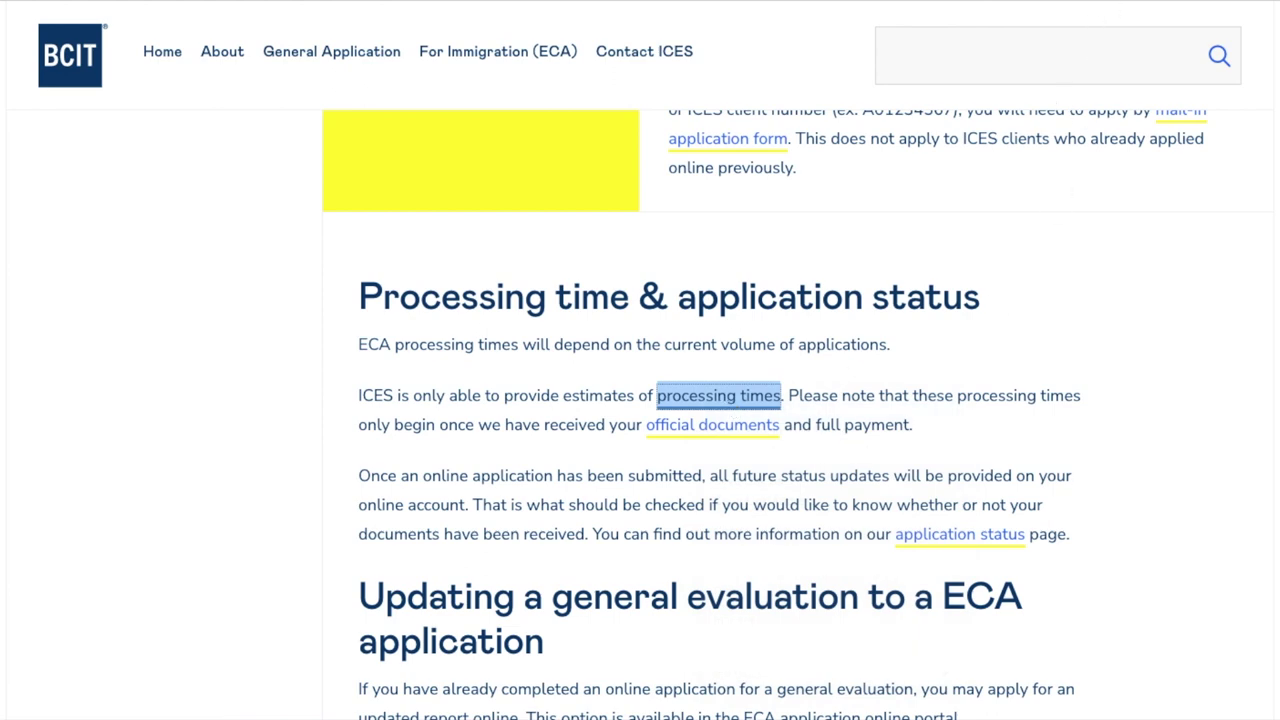
Read the 30-week ECA, 2-3 week renewal and 7-10 day duplicate timelines on Processing Times
key(ctrl+Tab)
scroll(794, 500, down, 4)
scroll(795, 495, down, 2)
scroll(764, 526, down, 1)
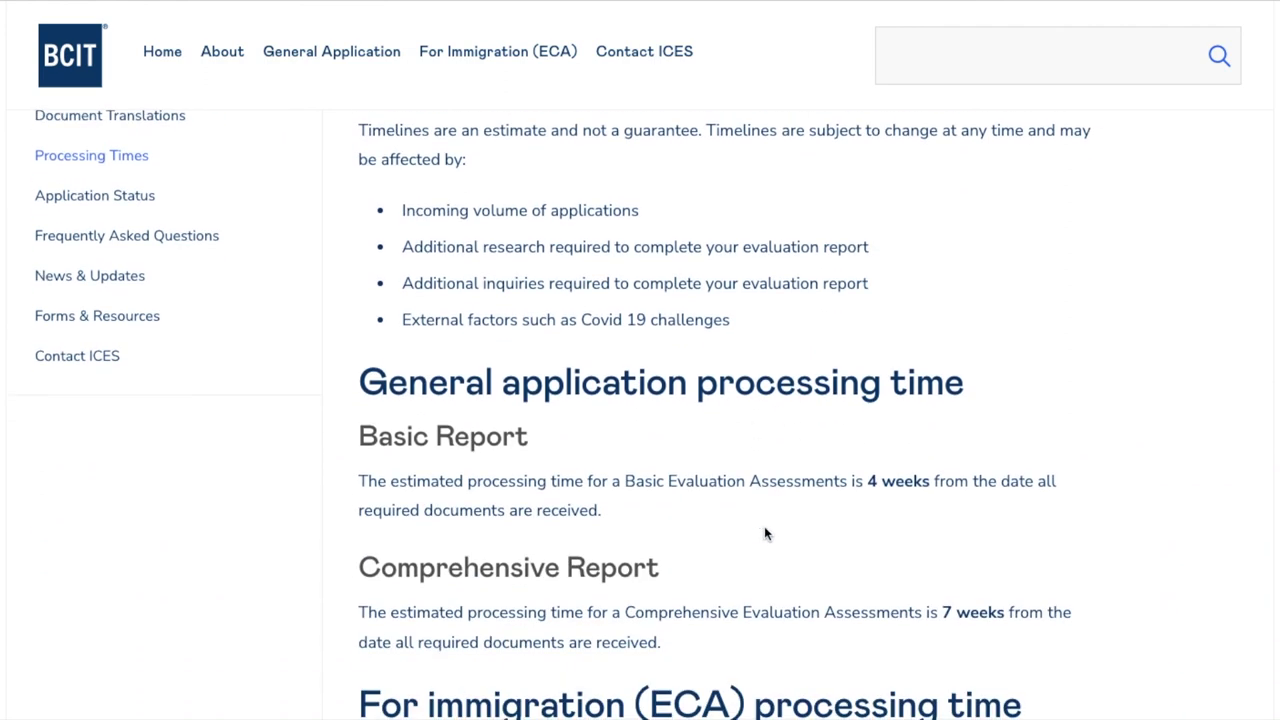
scroll(764, 530, down, 1)
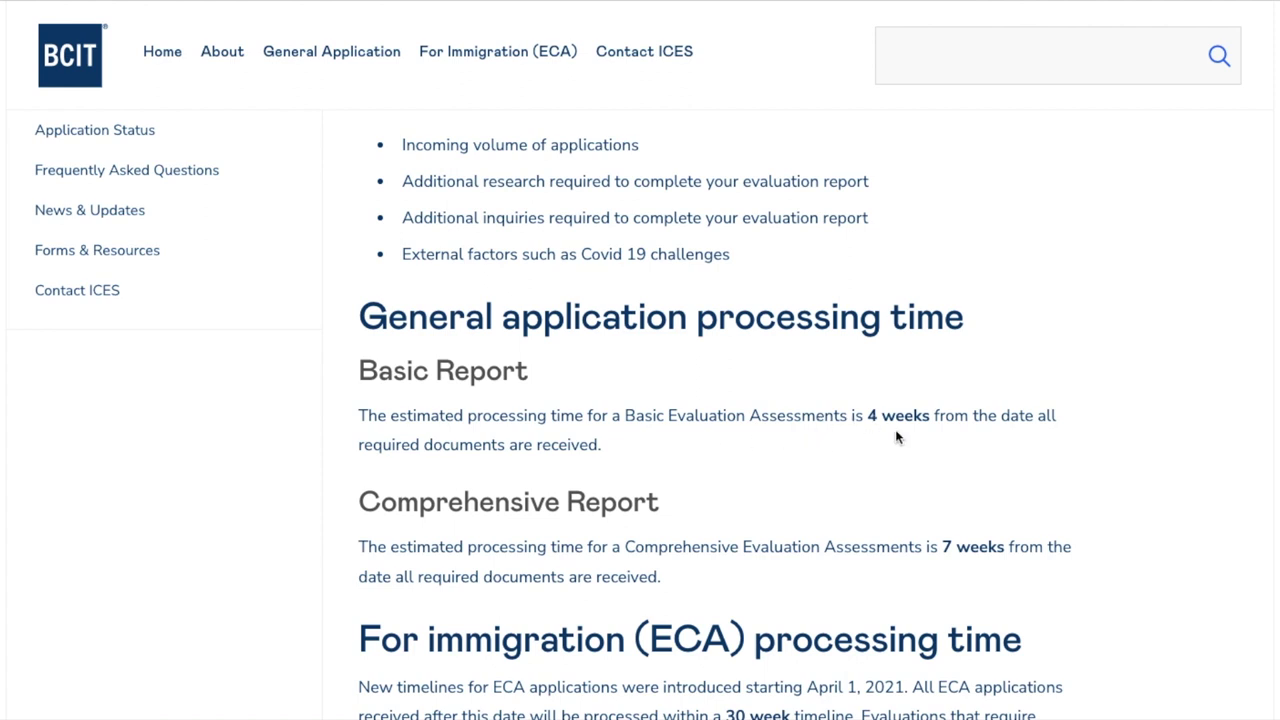
scroll(897, 420, down, 3)
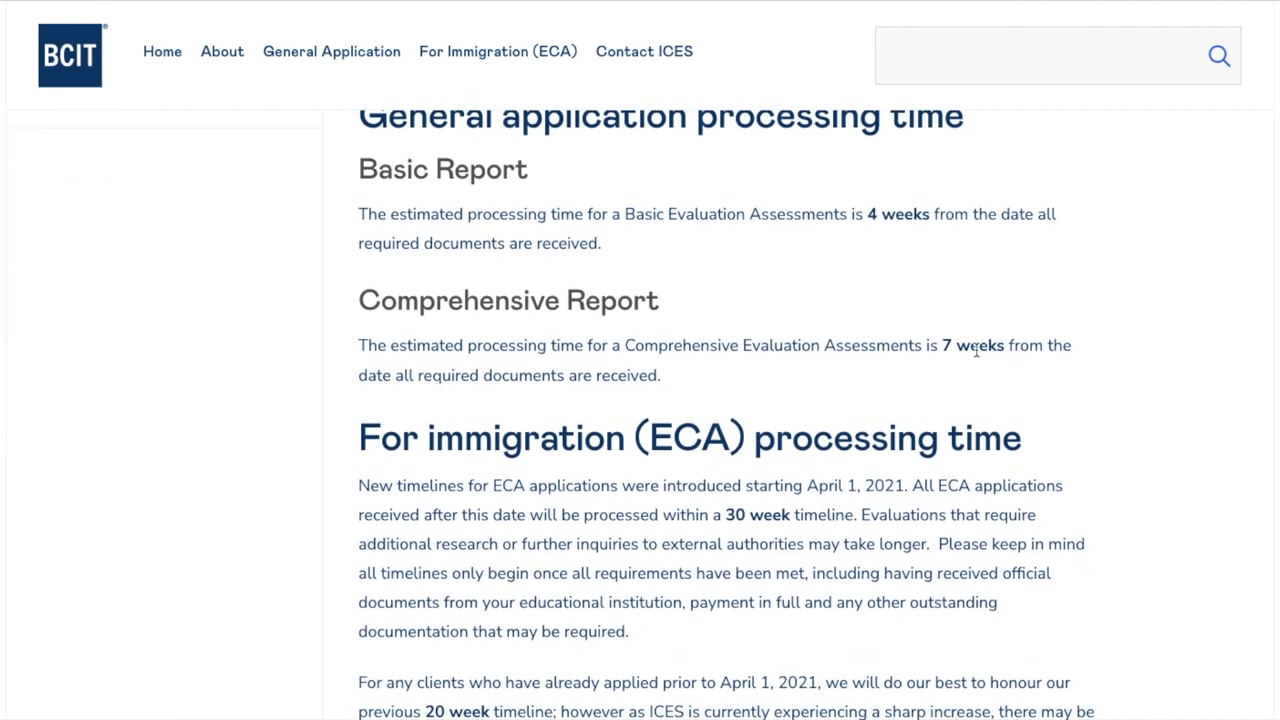
scroll(725, 548, down, 3)
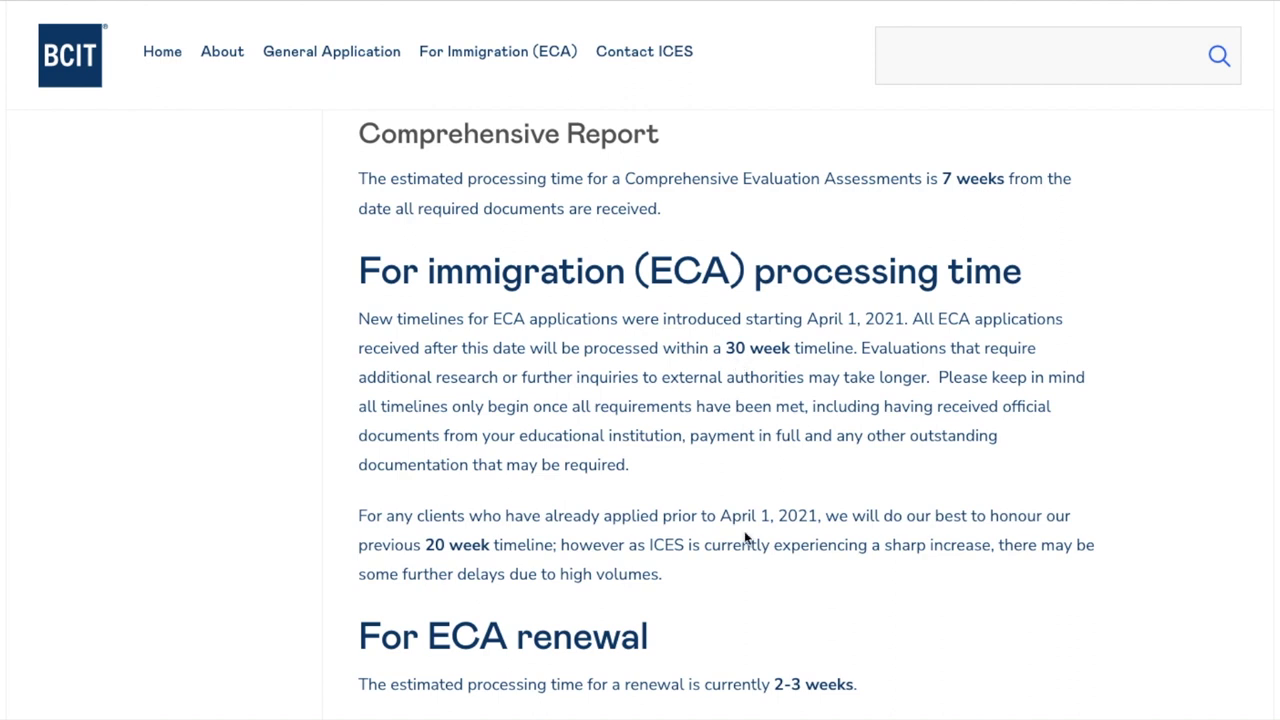
scroll(740, 460, down, 3)
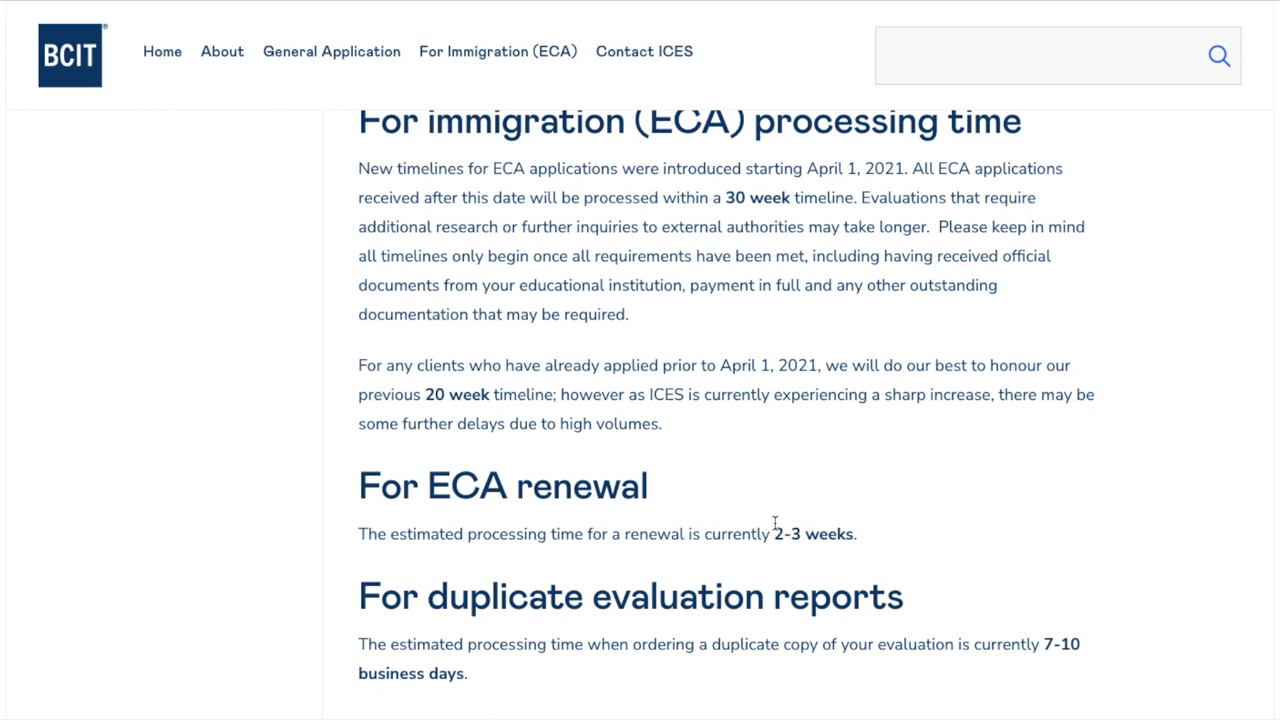
scroll(878, 570, down, 1)
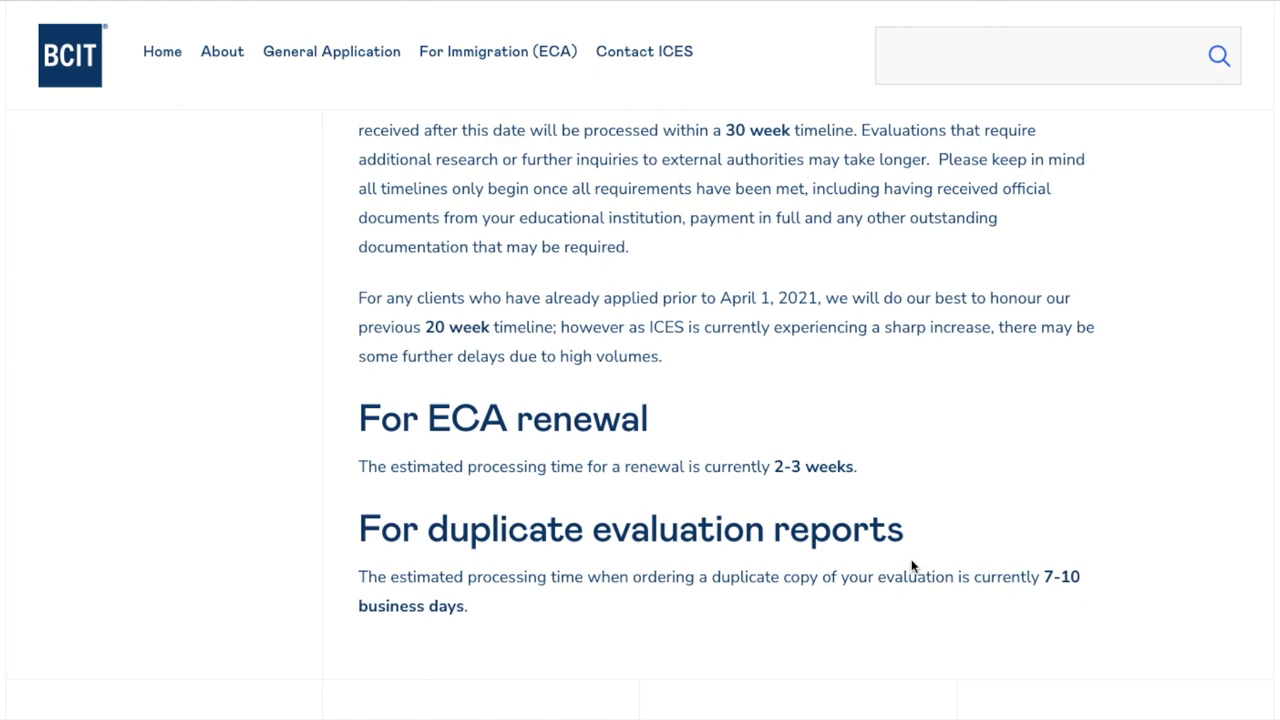
scroll(1046, 603, down, 3)
scroll(1046, 603, up, 9)
scroll(1044, 597, up, 5)
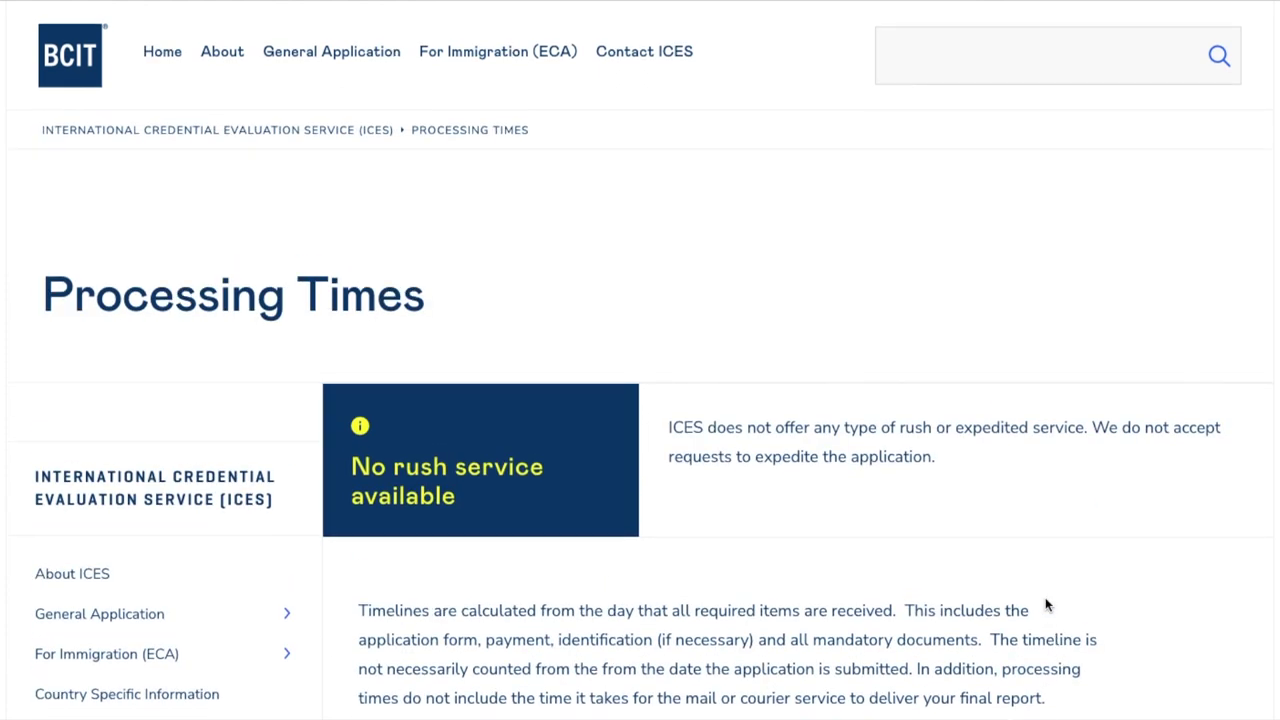
Scroll to the Apply online section noting credit-card-only payment and weekend portal closure
scroll(760, 450, down, 5)
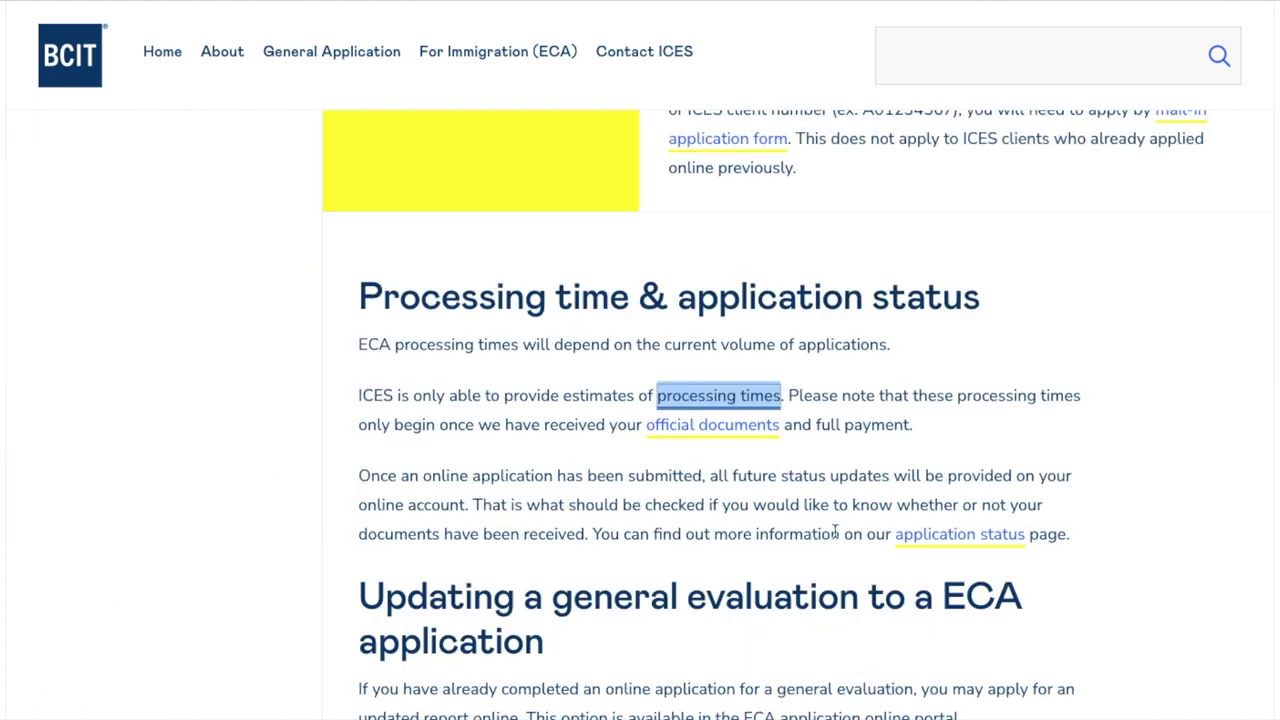
scroll(829, 531, down, 2)
scroll(792, 490, down, 3)
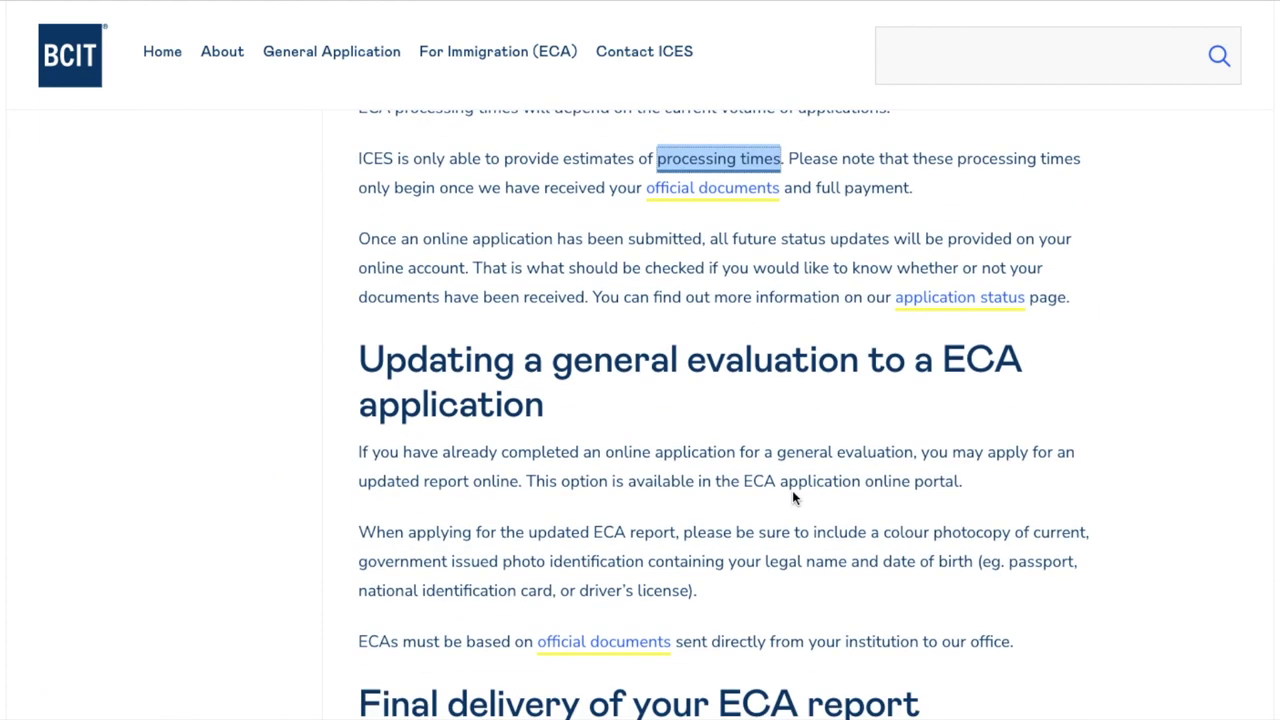
scroll(792, 490, down, 6)
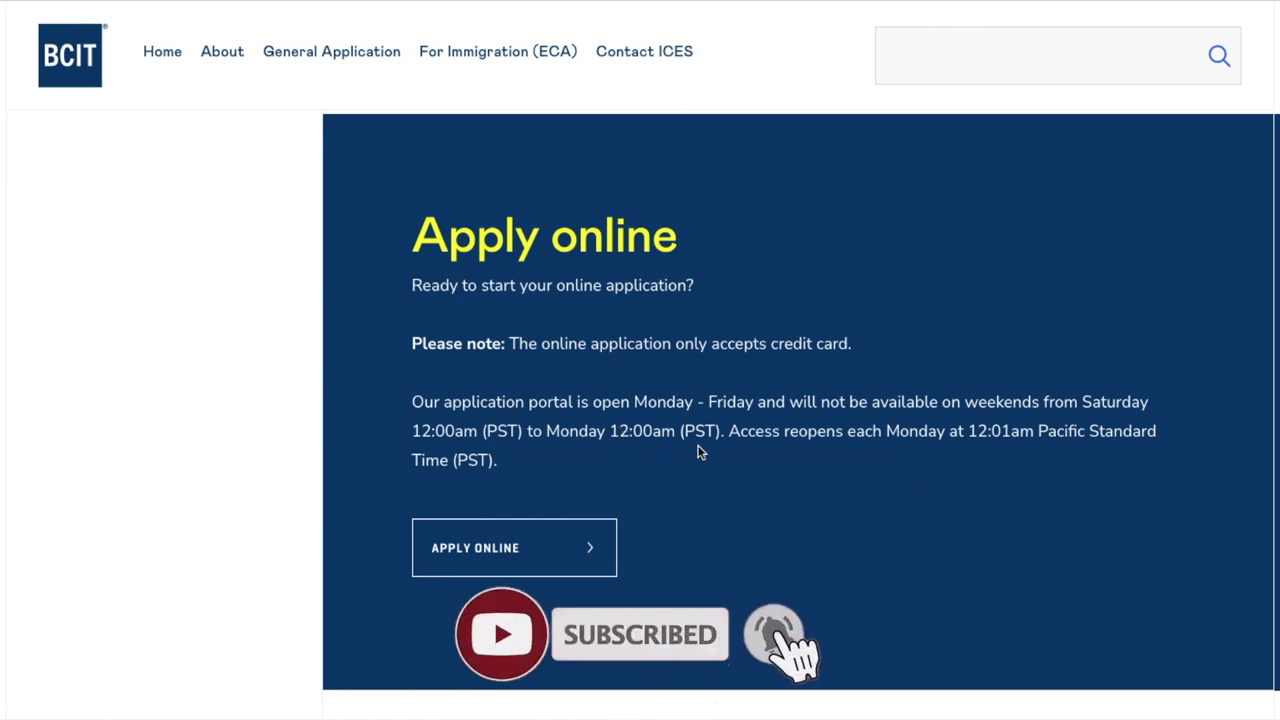
Scroll down to the APPLY ONLINE link for the ICES Sign In portal
scroll(740, 523, down, 1)
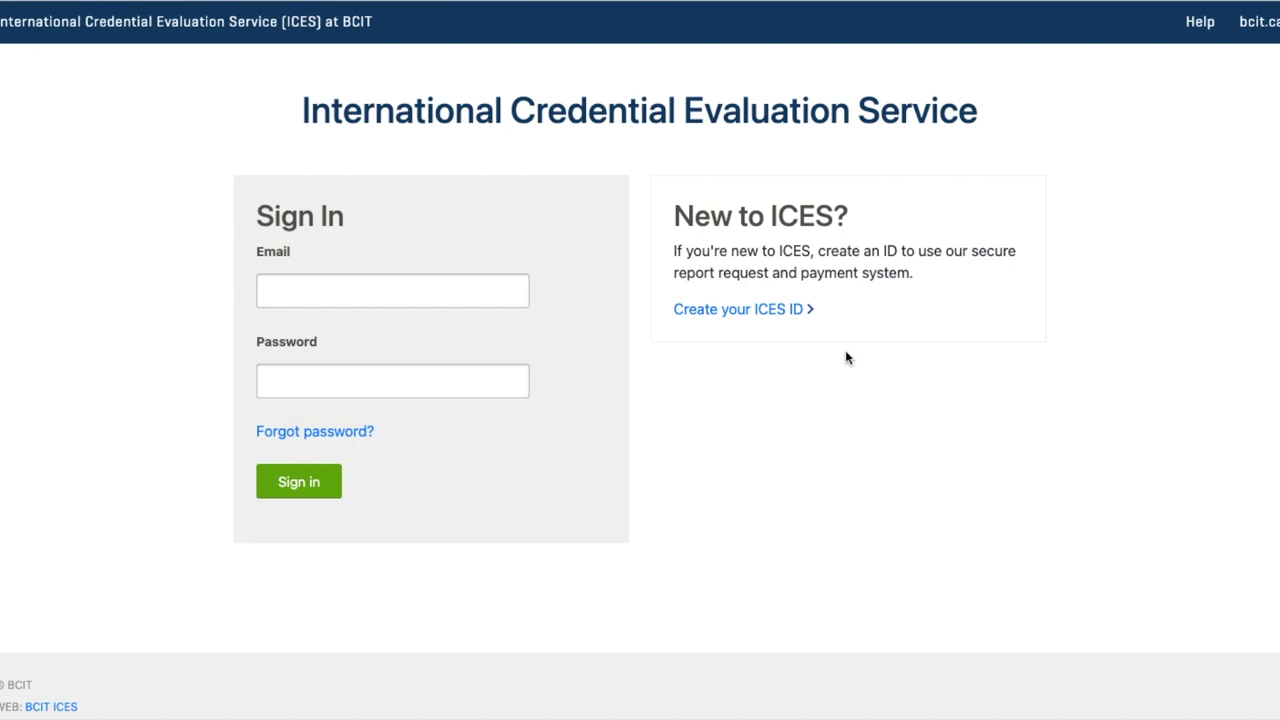
Register a new ICES ID with the applicant's e-mail, confirmation e-mail and legal first and last names
click(769, 319)
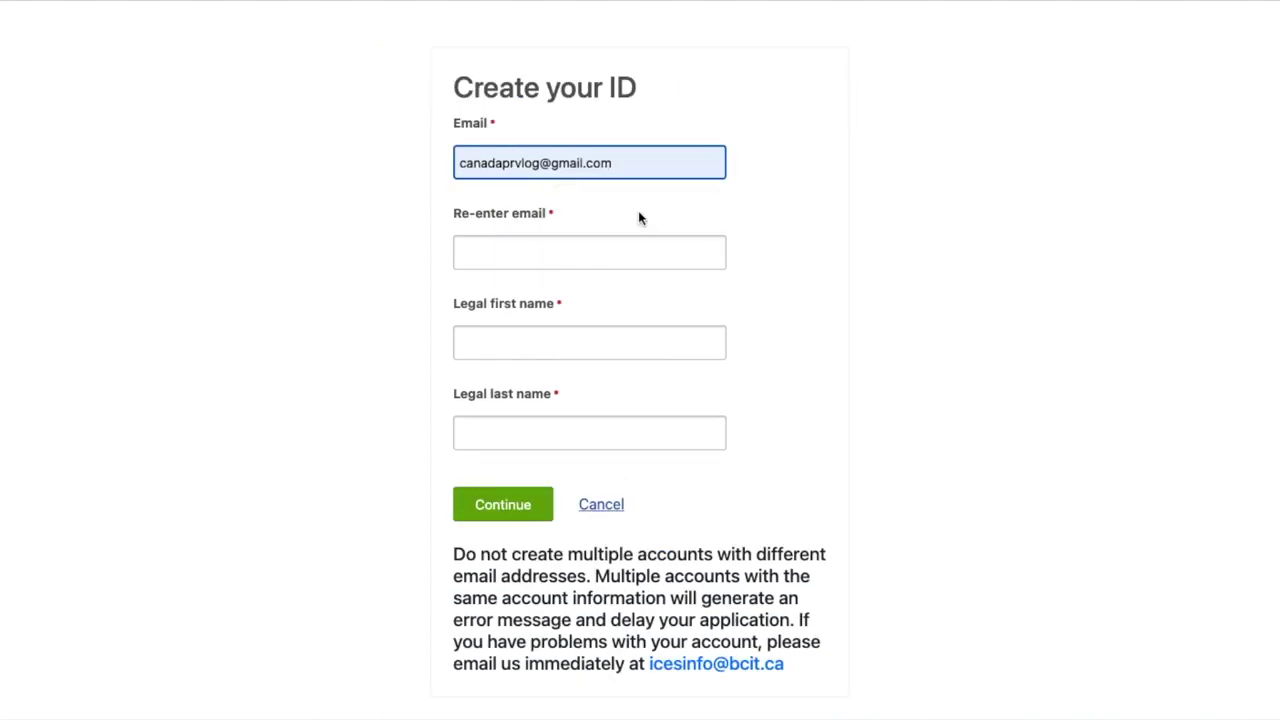
click(556, 263)
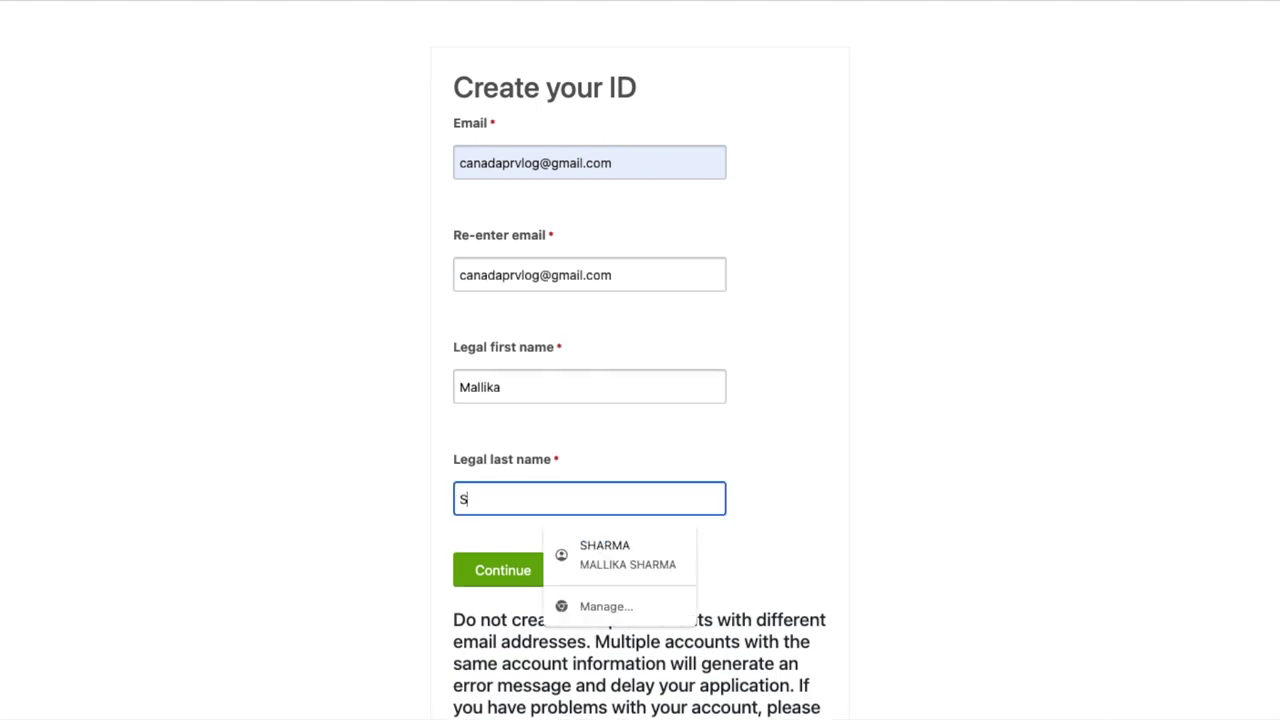
click(967, 224)
scroll(847, 499, down, 1)
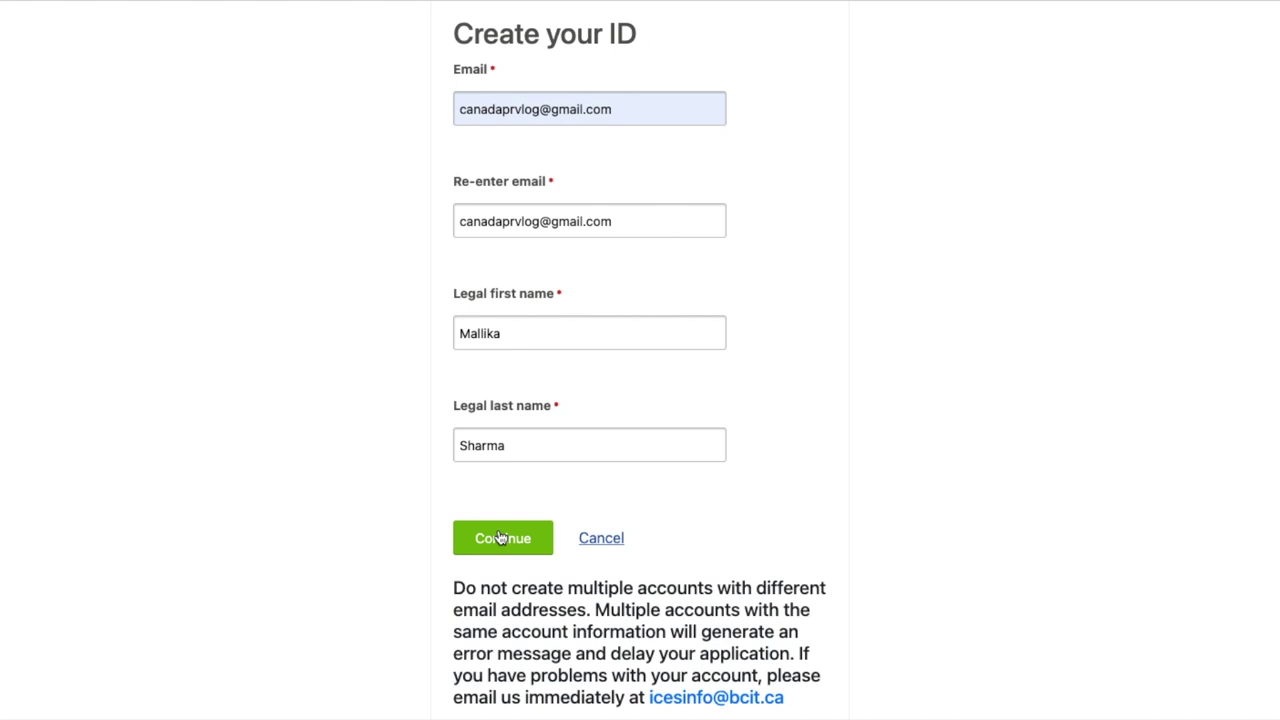
click(500, 538)
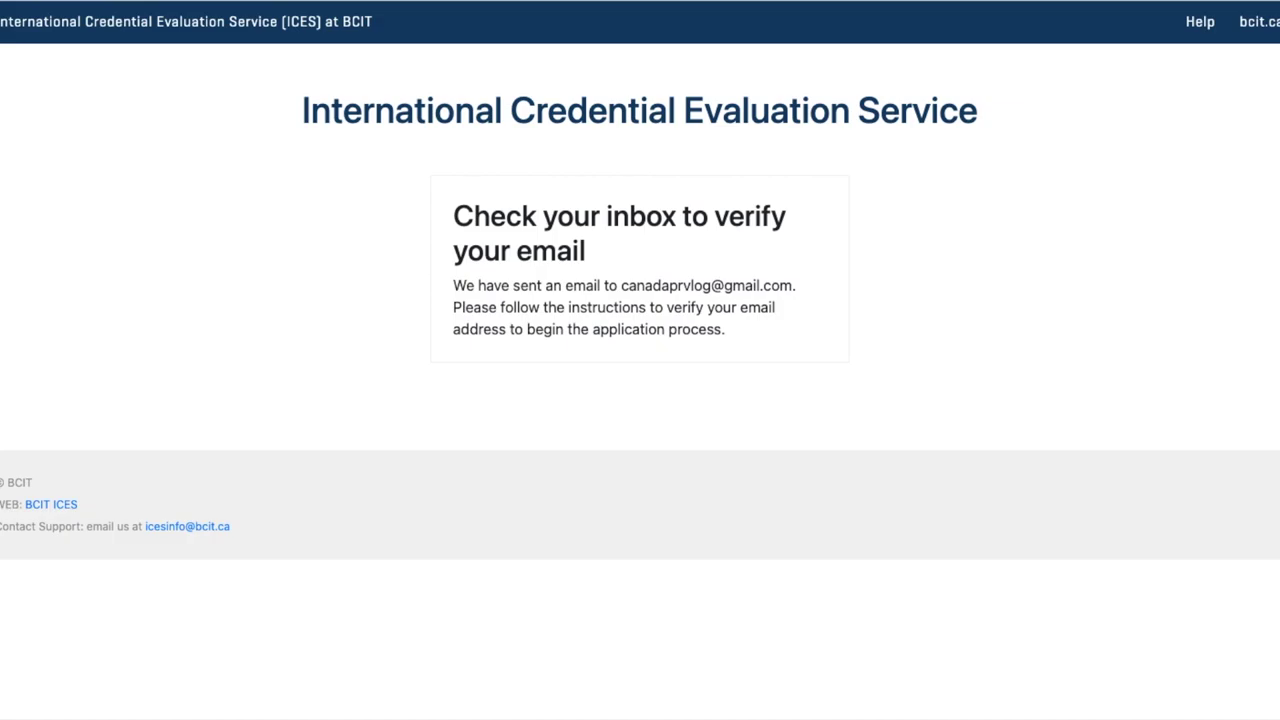
In a new browser tab, follow the verification link in the ICES registration e-mail
key(ctrl+t)
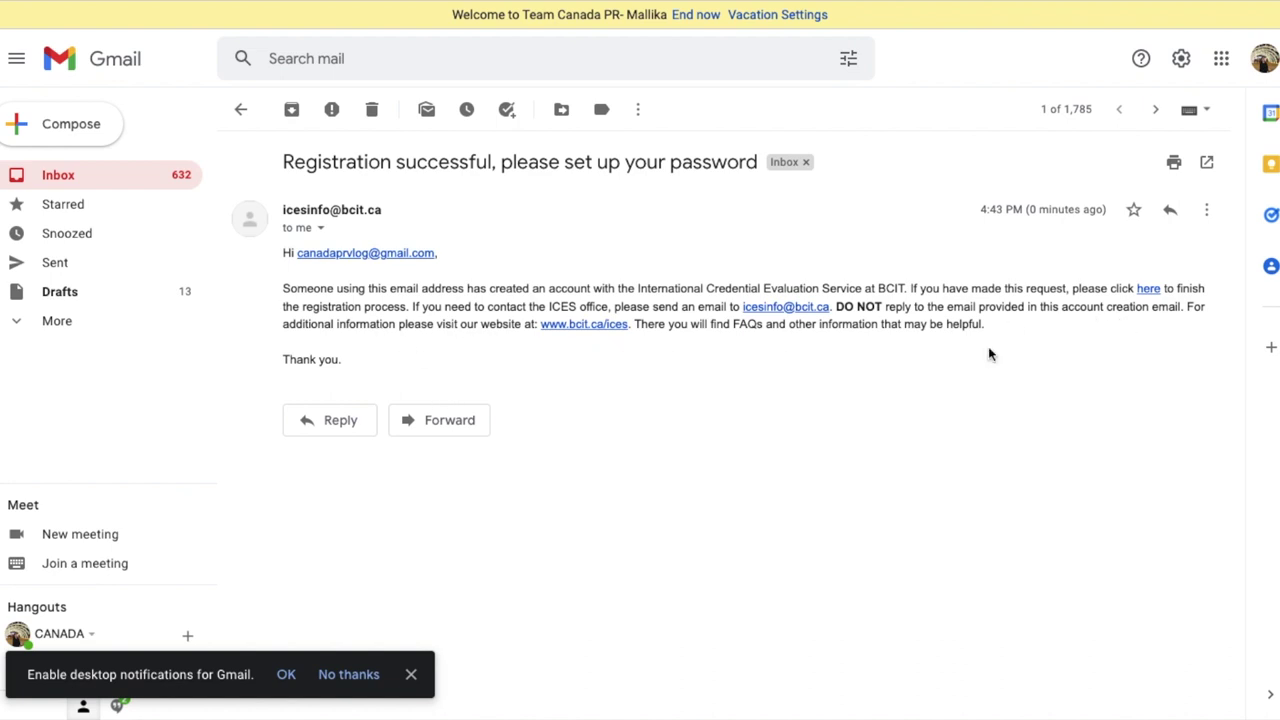
click(1150, 290)
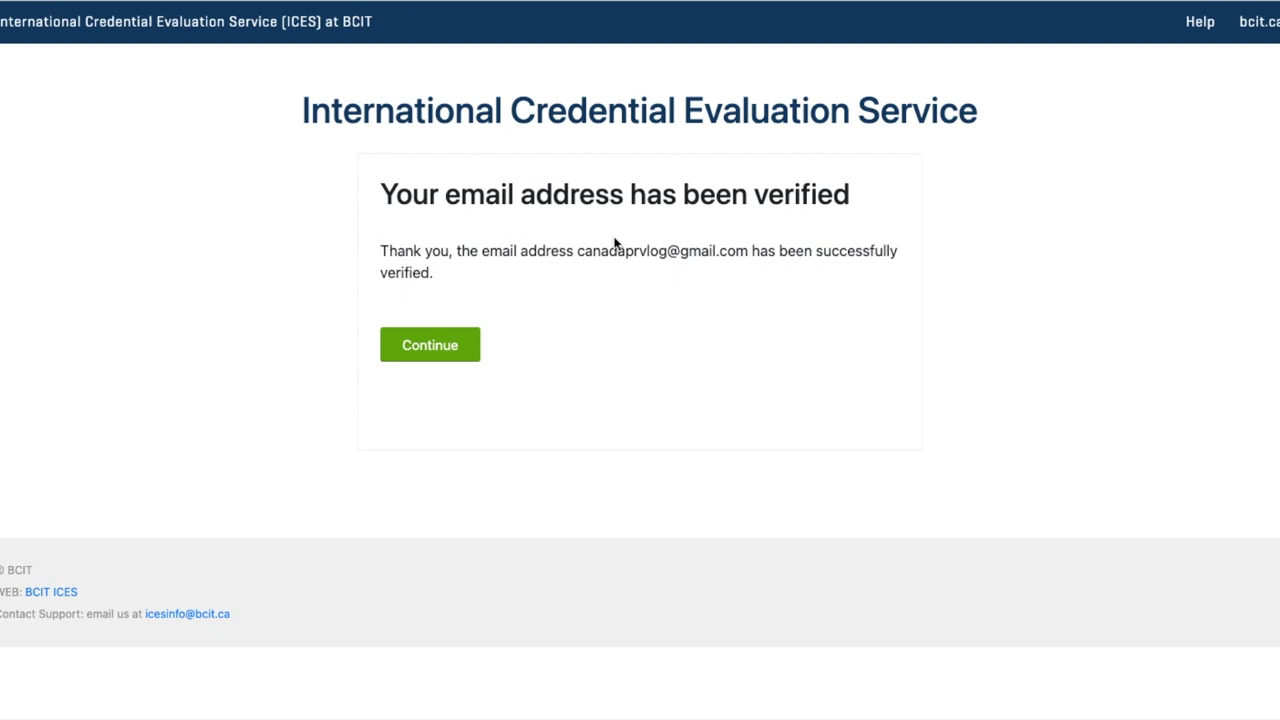
Enter and submit a password for the new ICES account
click(448, 344)
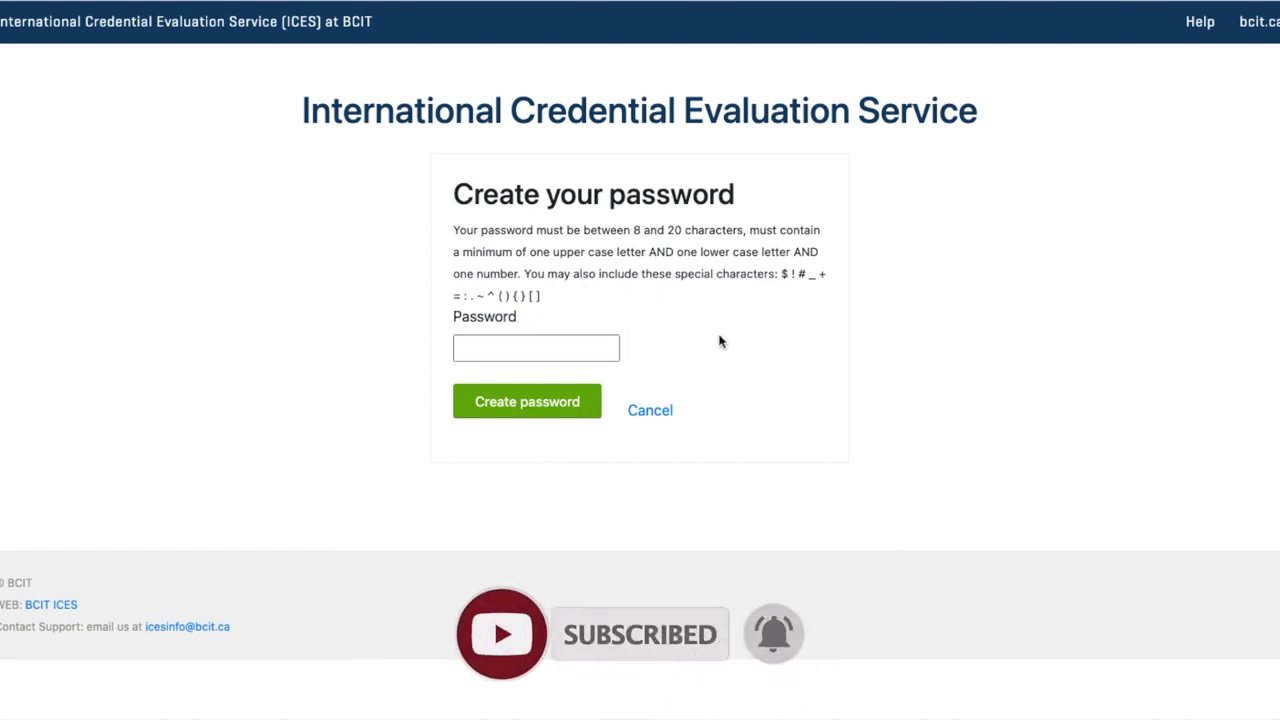
click(527, 344)
text(********)
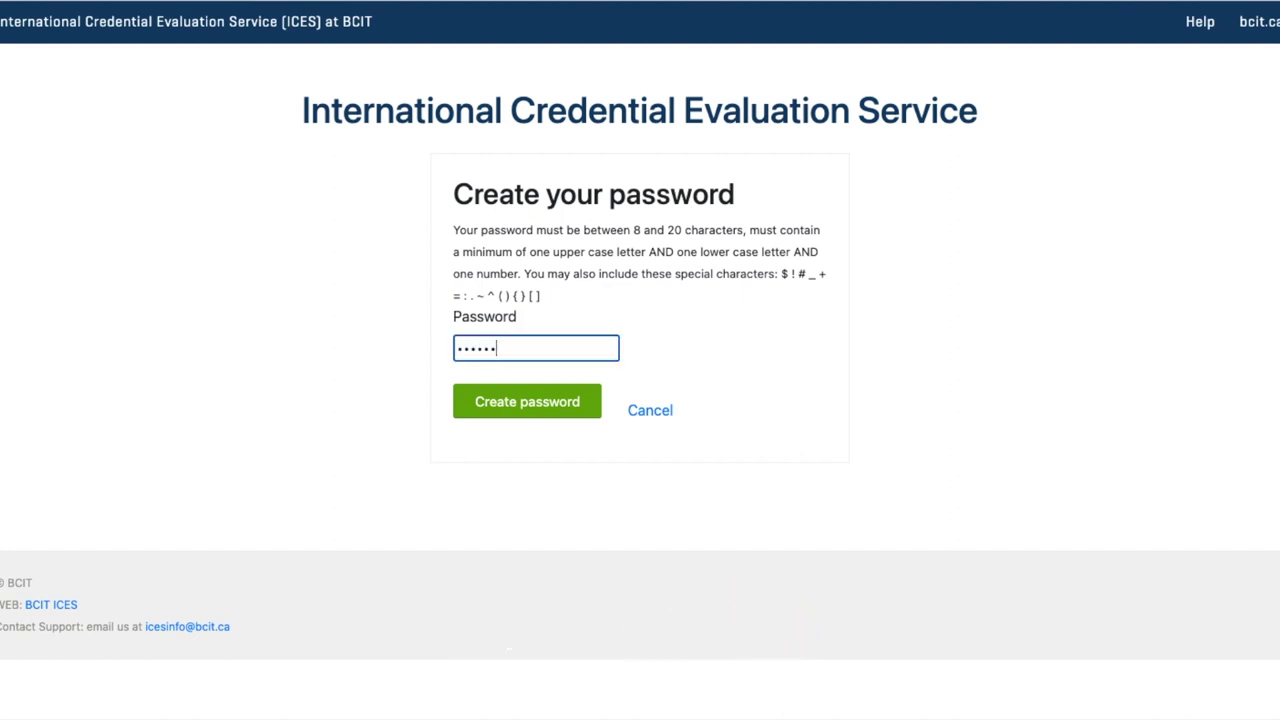
text(**)
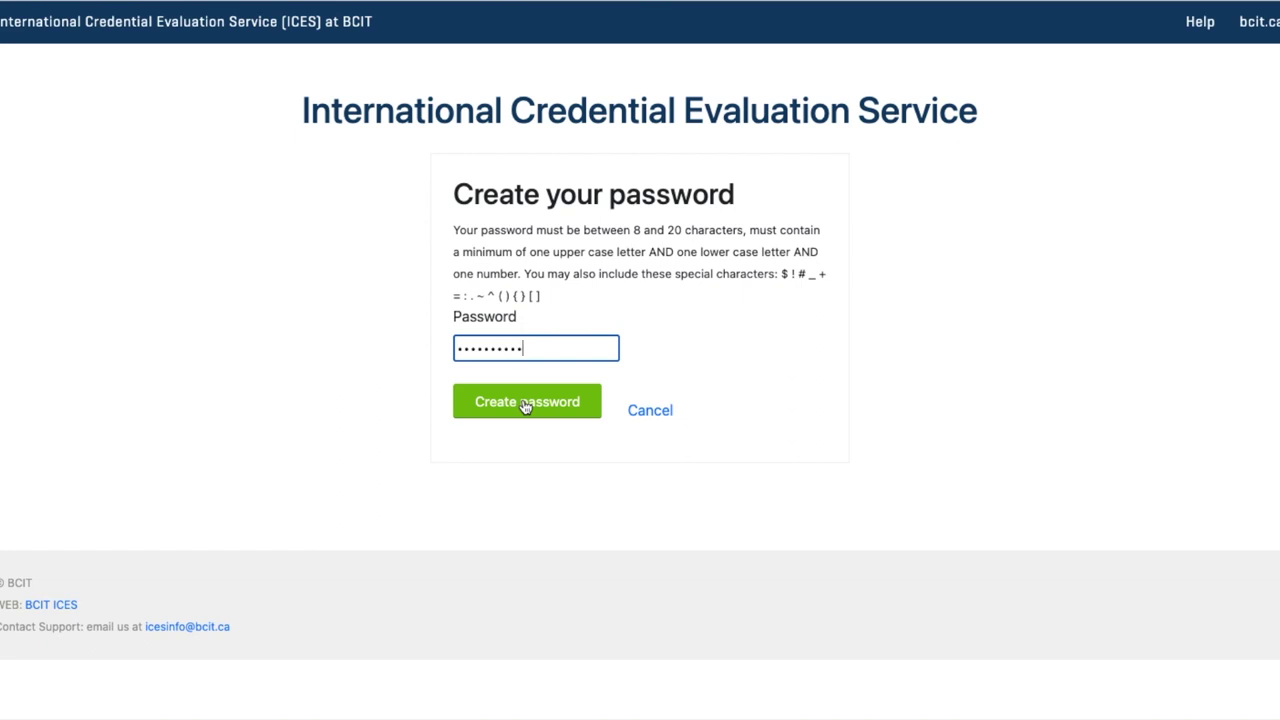
click(524, 403)
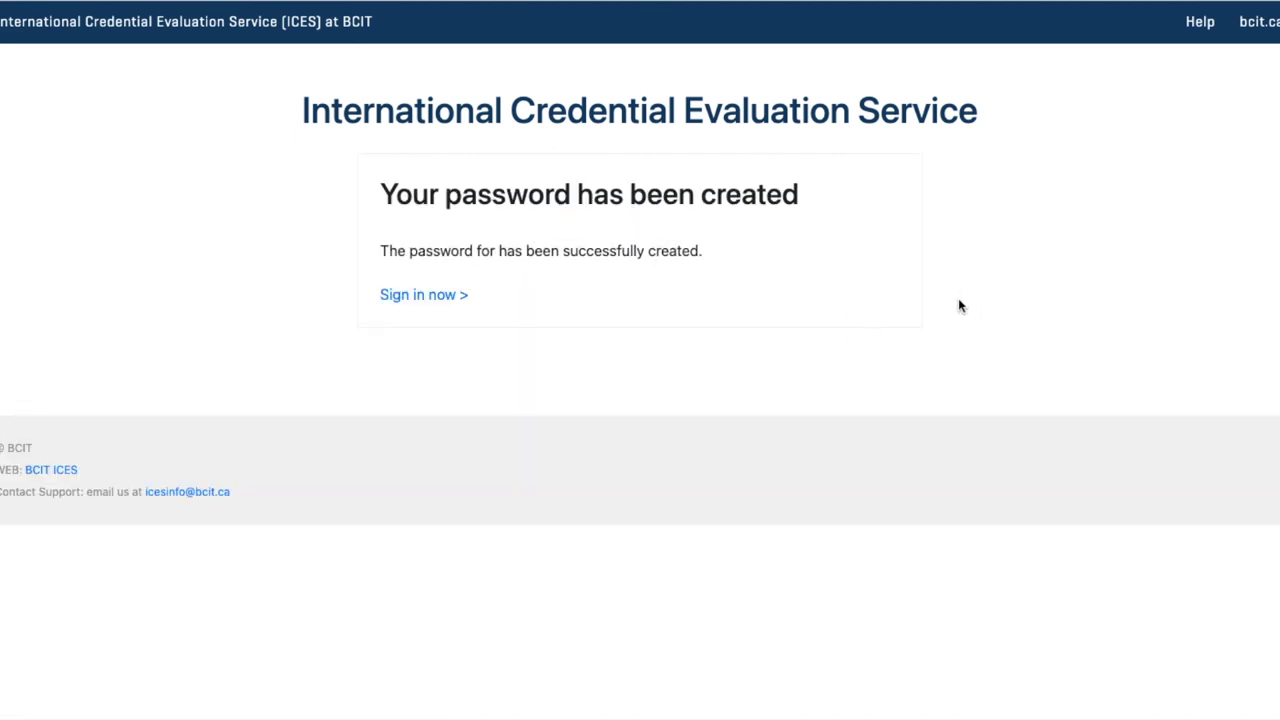
Go to the Sign In form and enter the account e-mail address
click(414, 296)
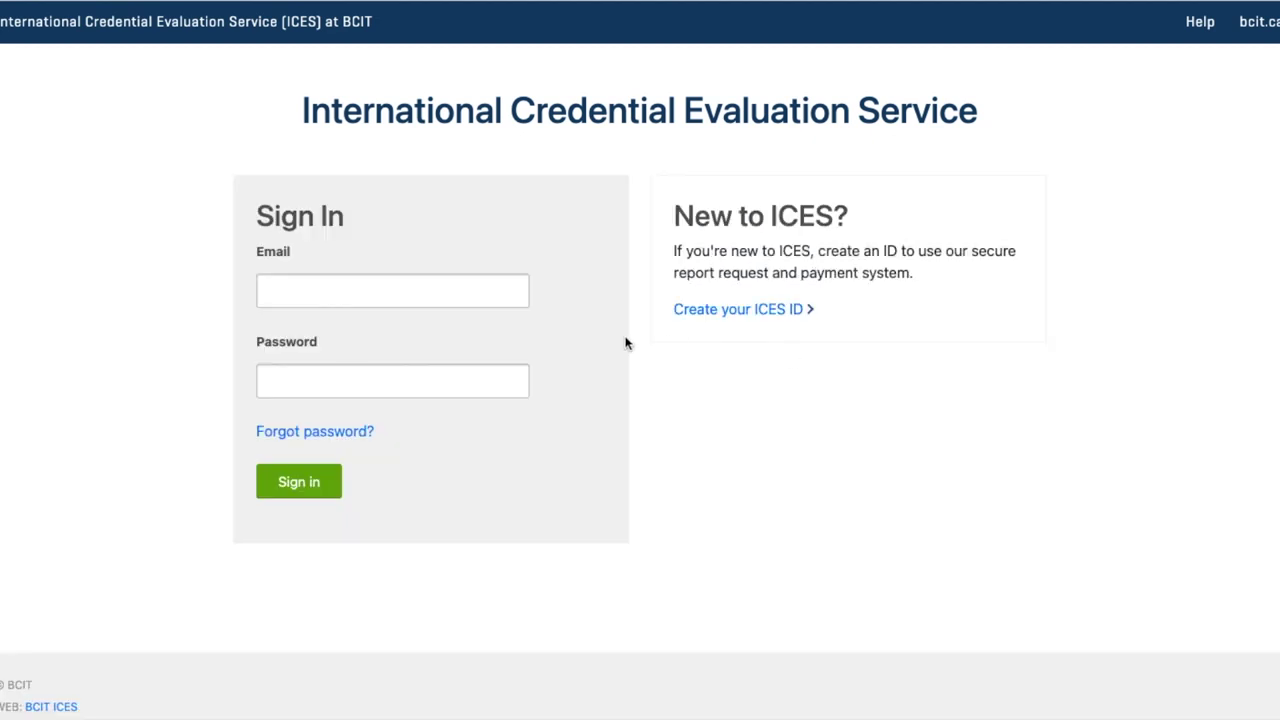
click(459, 289)
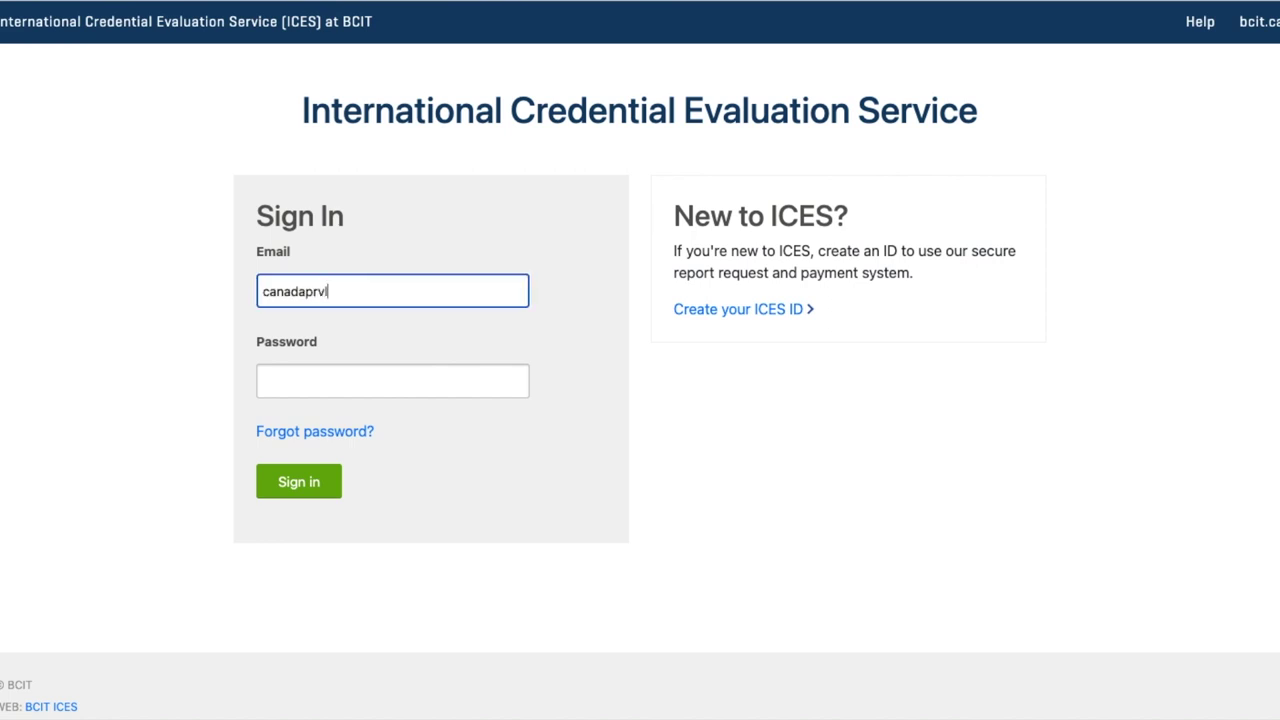
key(Tab)
Enter the account password and sign in, declining Chrome's password save and closing the privacy notice
text(••••••••••)
click(306, 488)
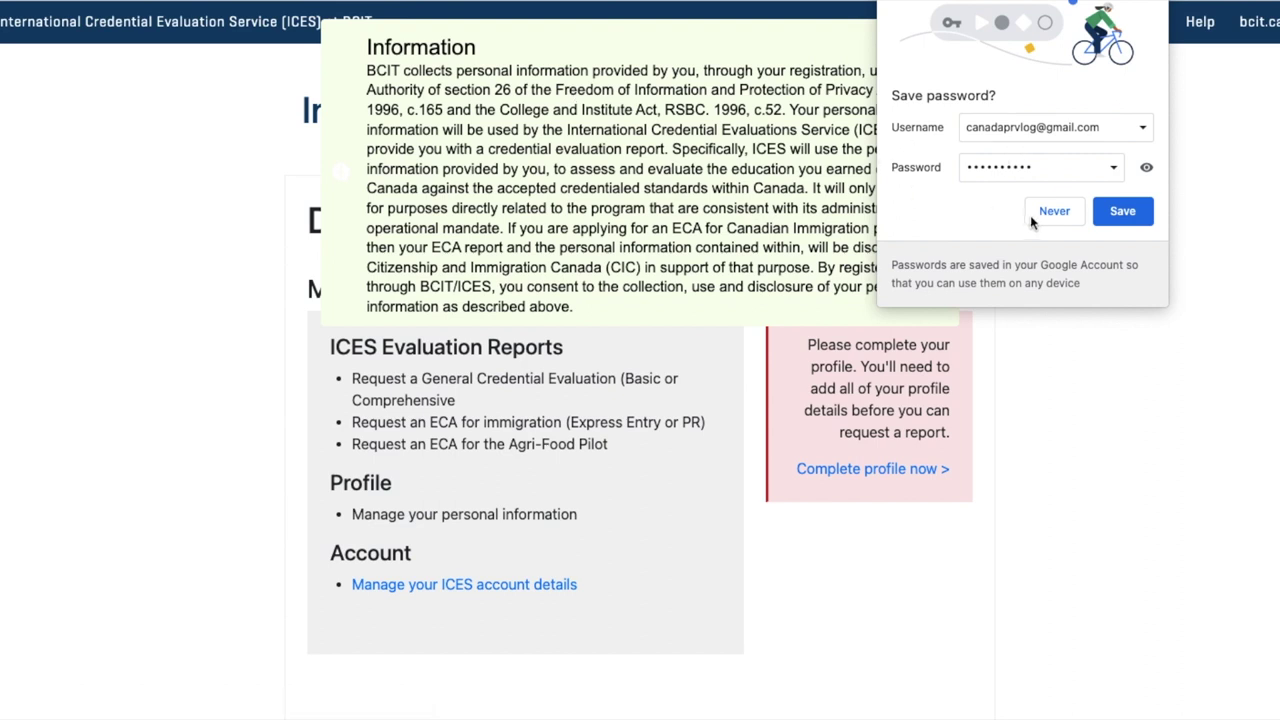
click(1054, 212)
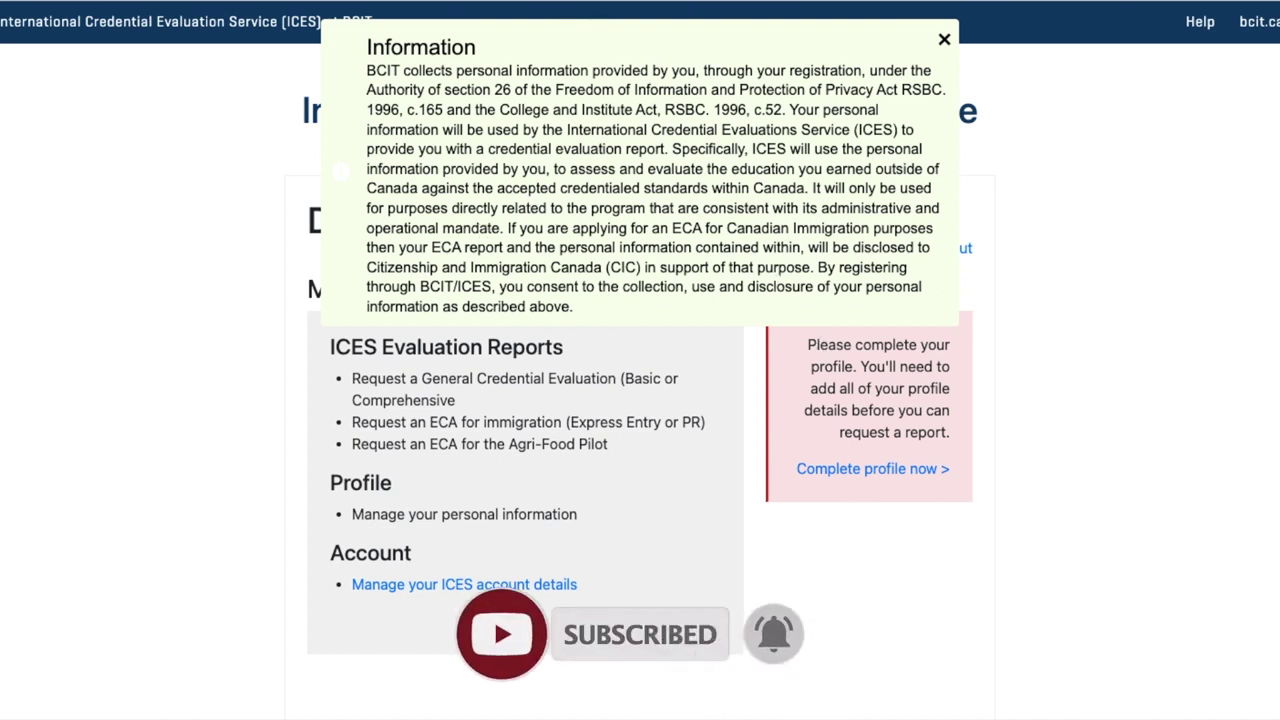
click(944, 42)
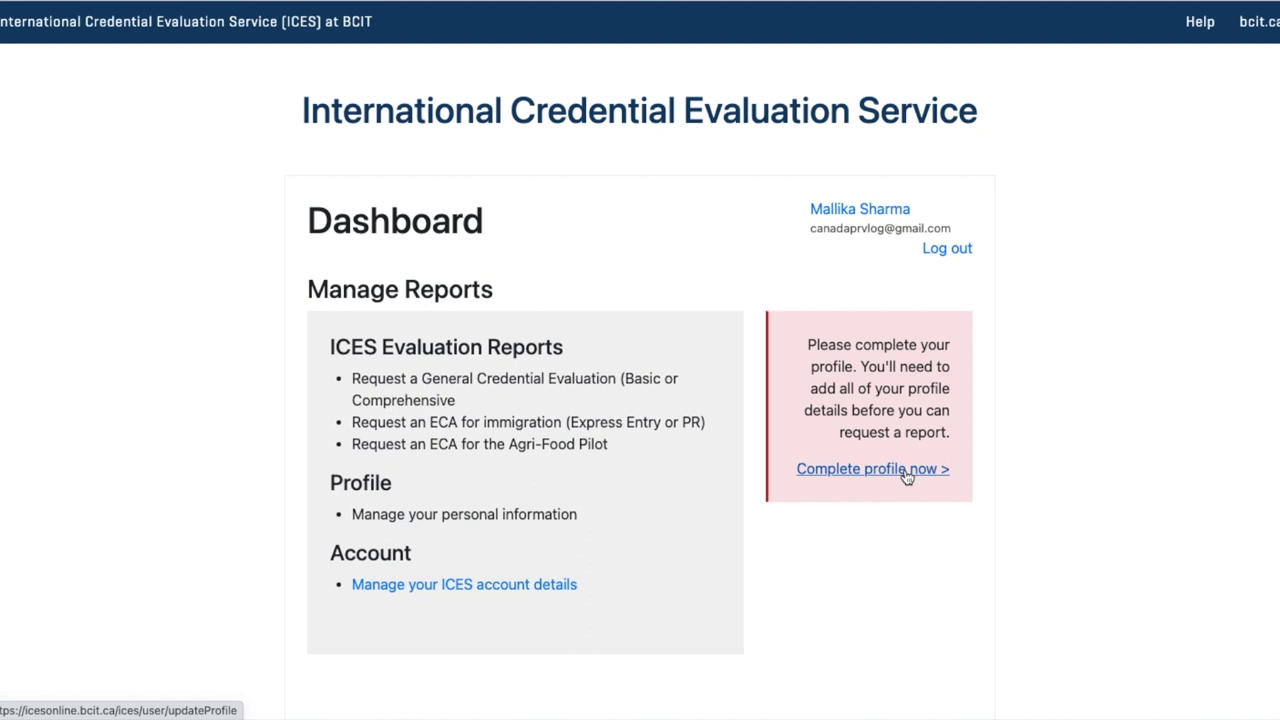
Choose Complete profile now from the ICES dashboard
click(907, 477)
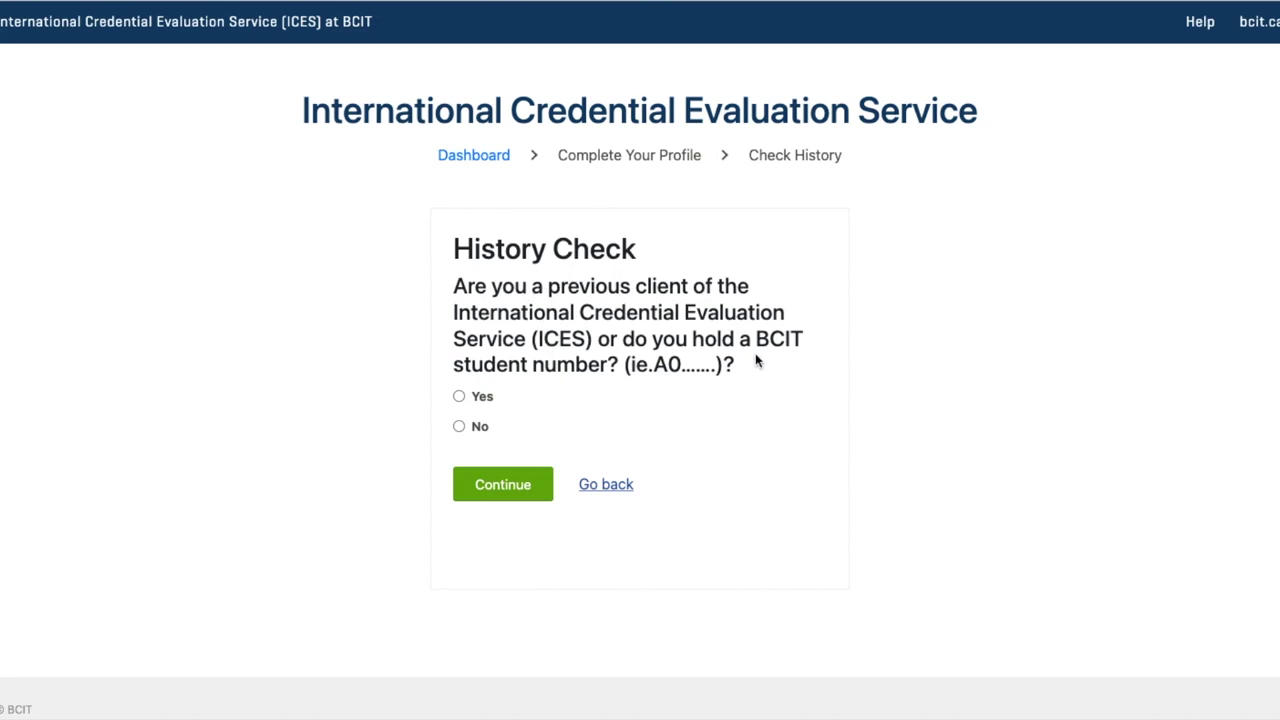
Answer No to having been a previous ICES client and continue
click(461, 430)
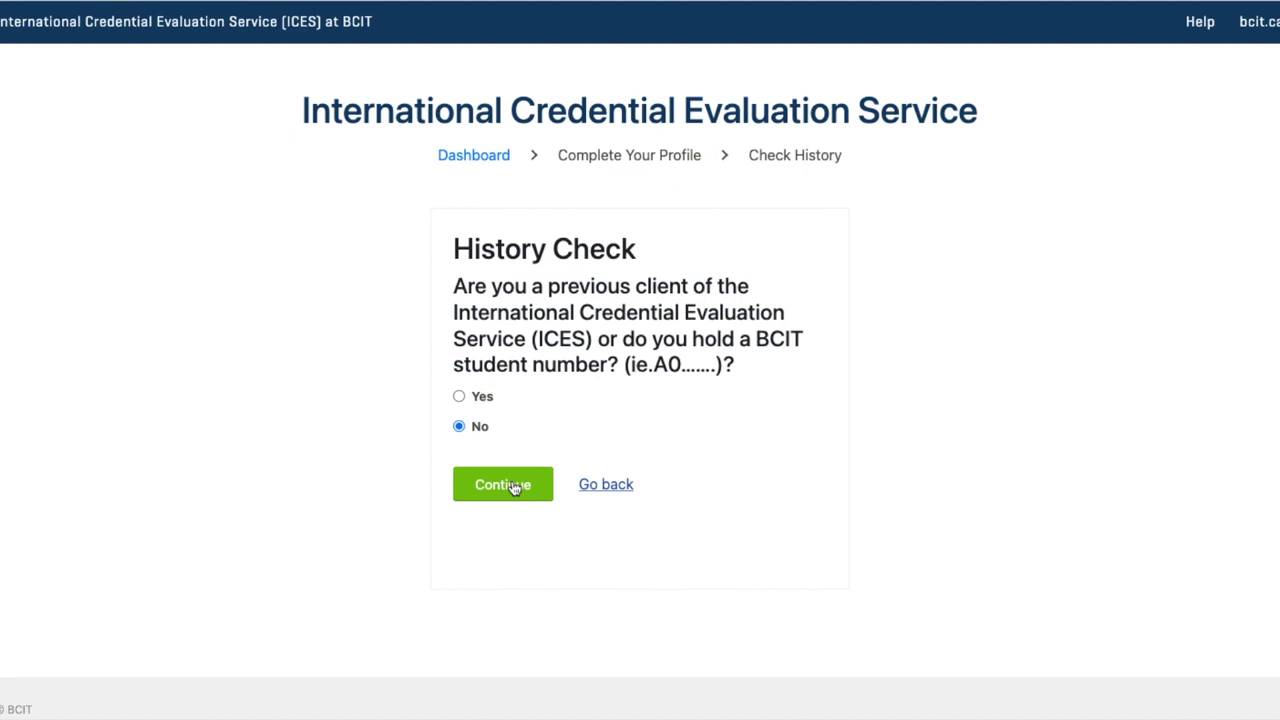
click(513, 486)
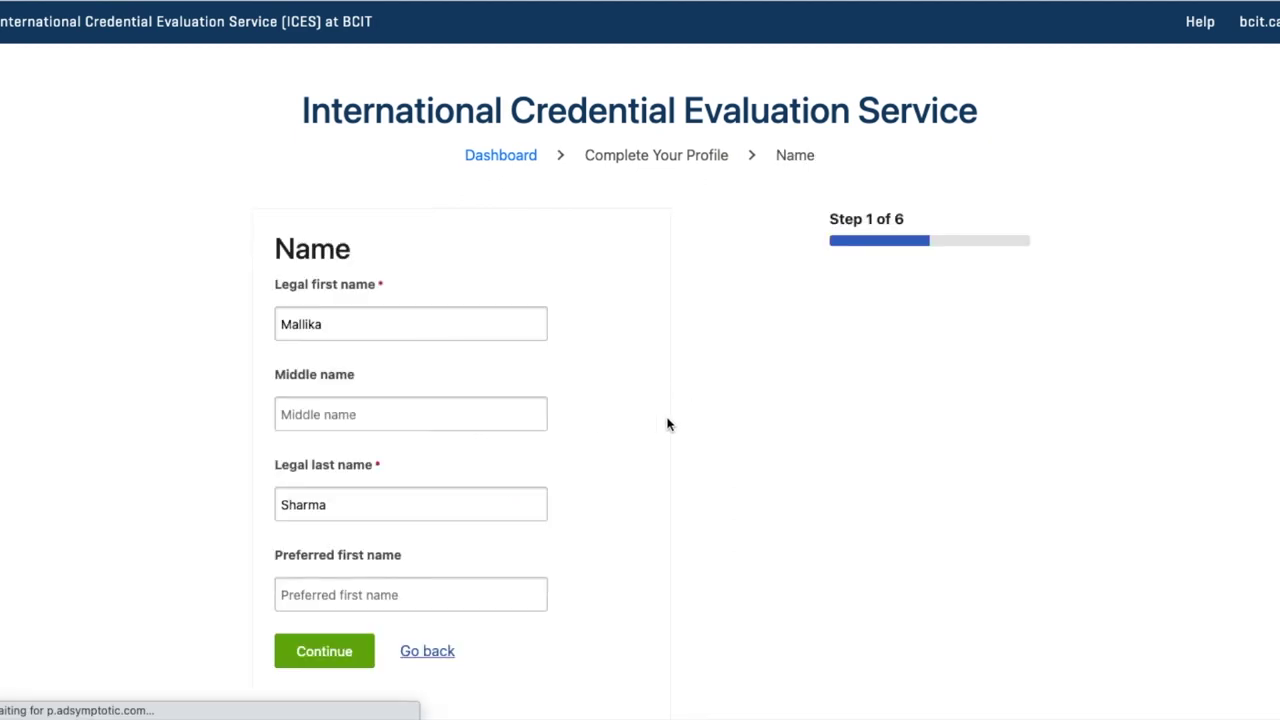
Submit the Name page unchanged to reach the Date of Birth step
scroll(666, 423, down, 2)
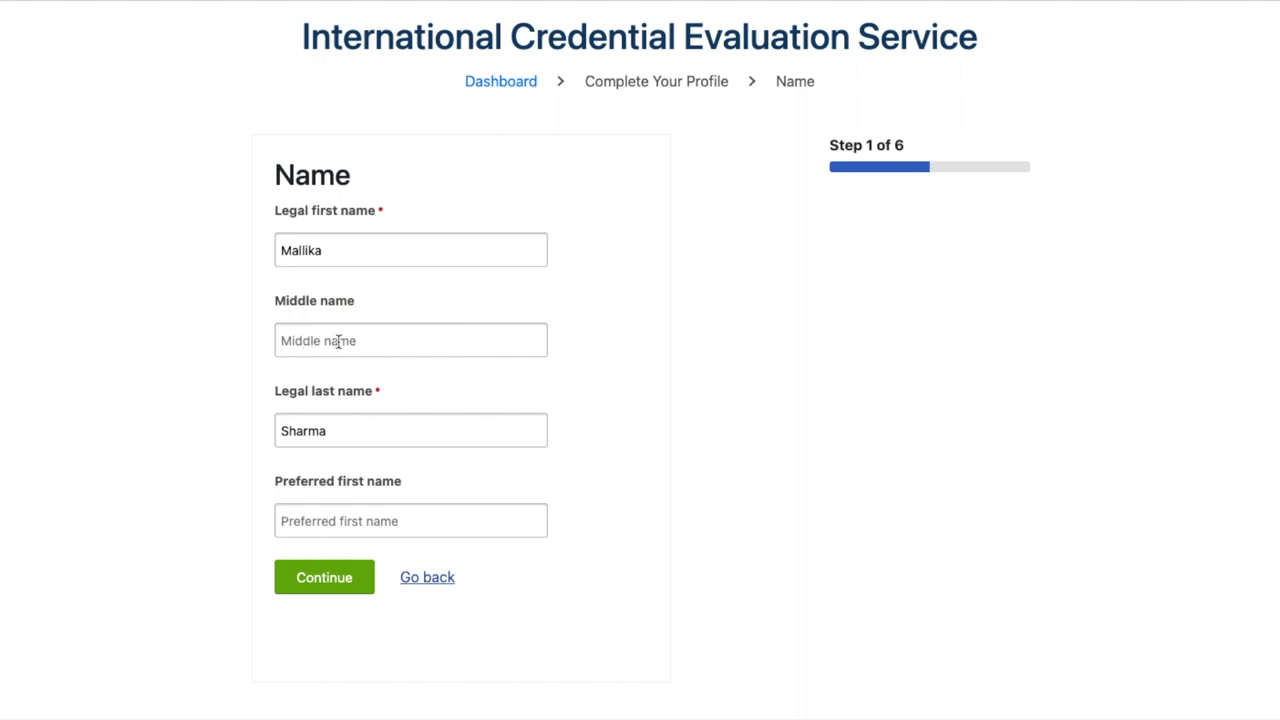
click(326, 580)
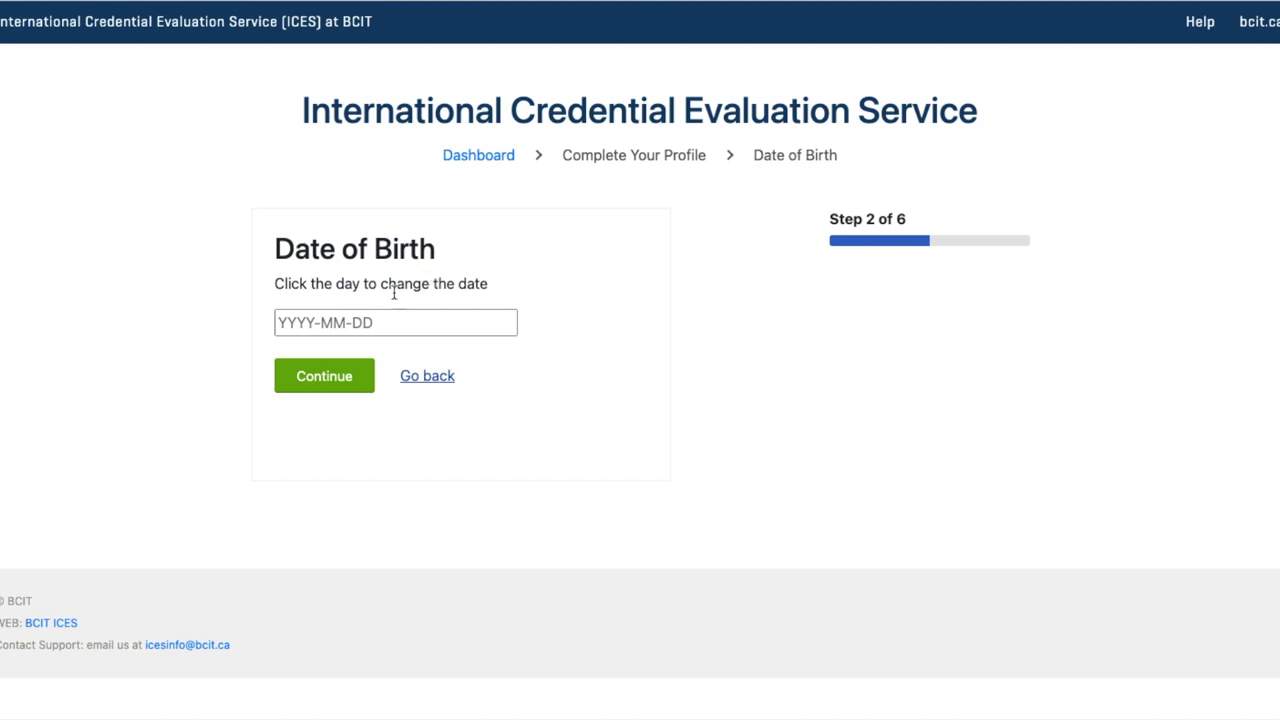
click(328, 323)
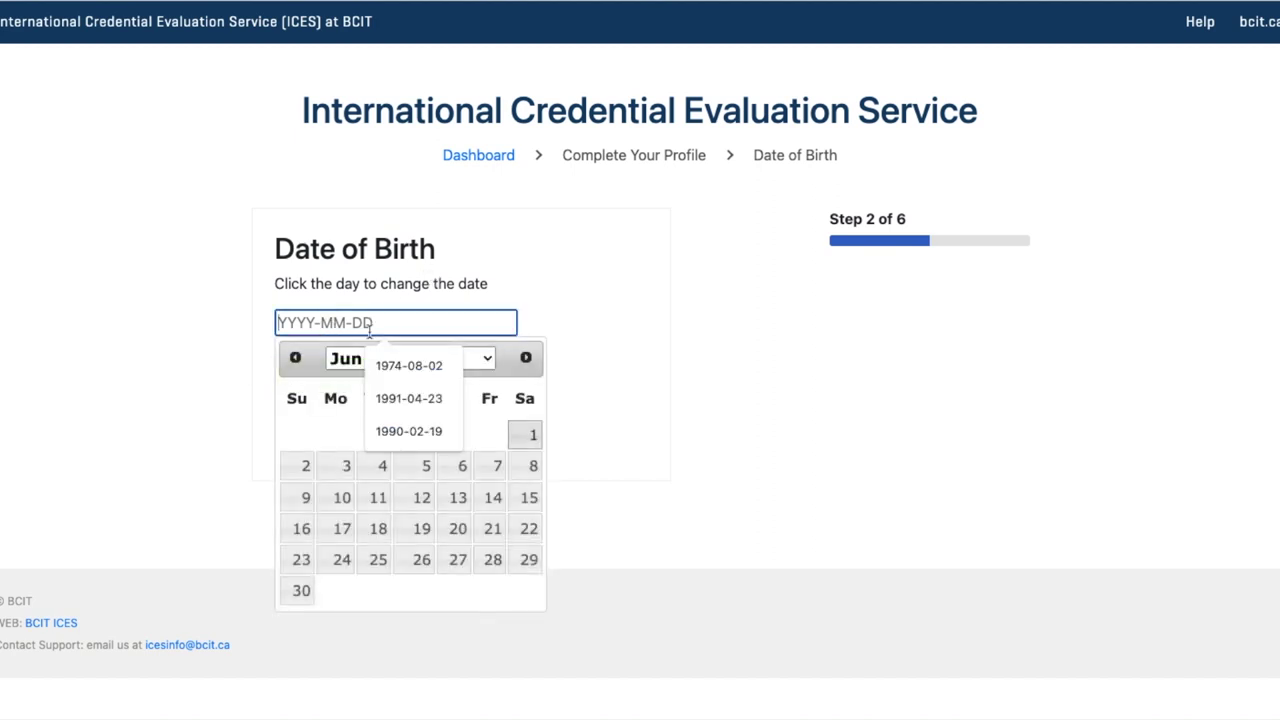
click(514, 362)
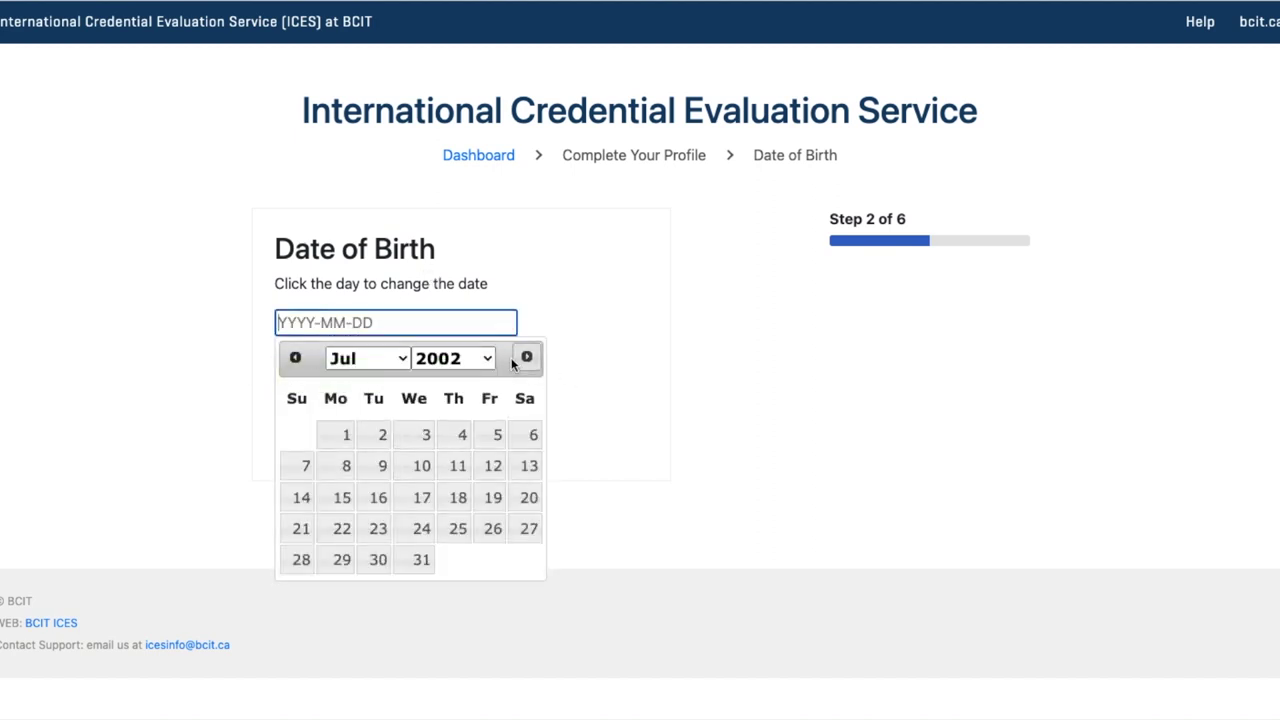
click(455, 436)
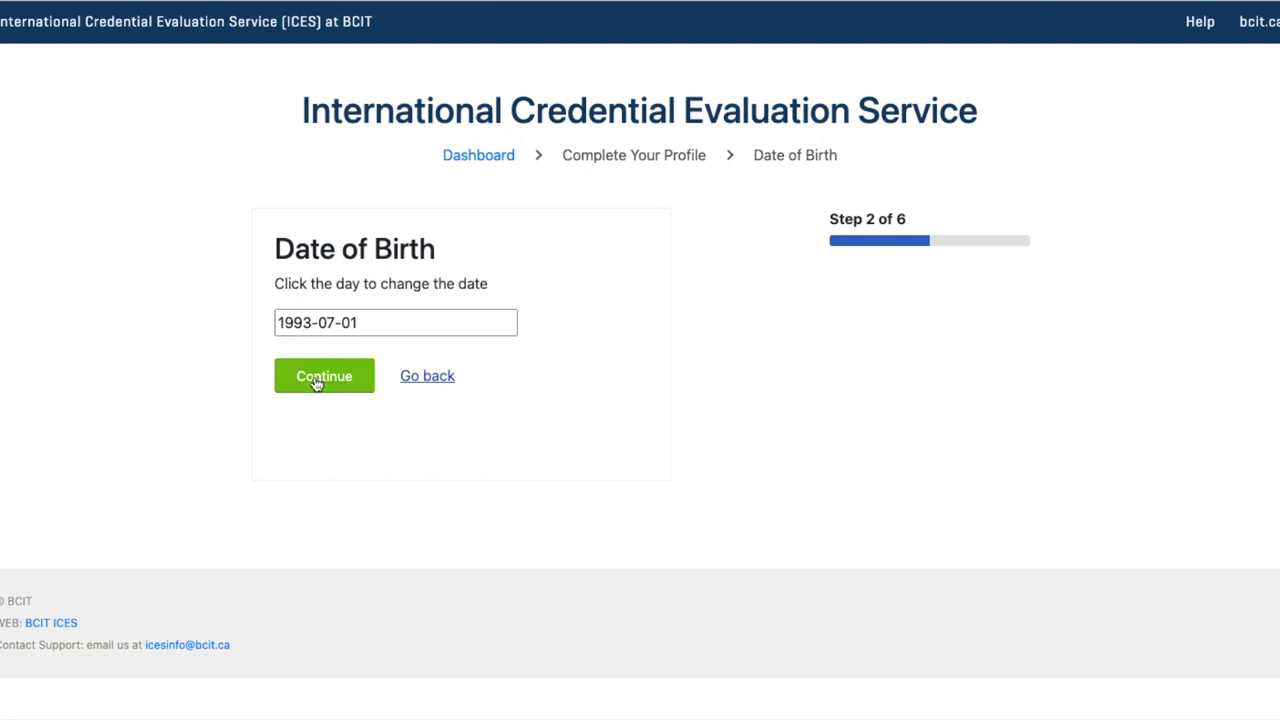
click(316, 384)
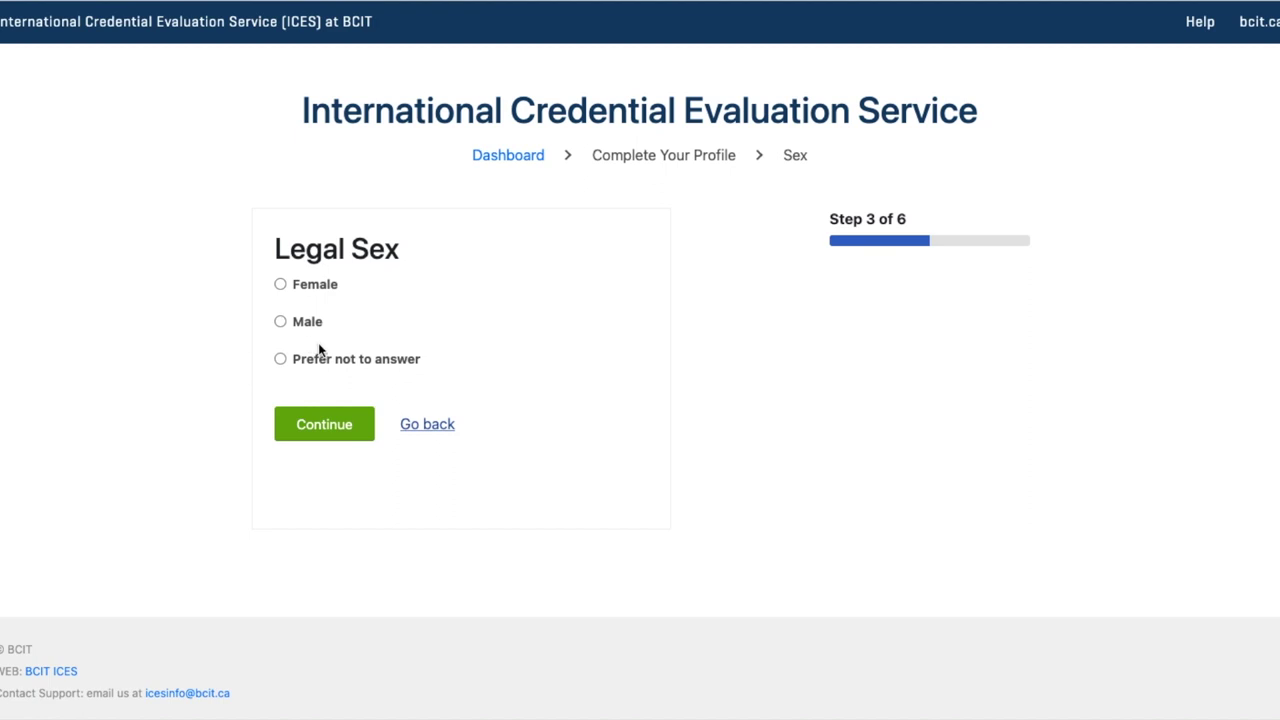
Record Female as the legal sex and continue to the Address step
click(281, 286)
click(324, 424)
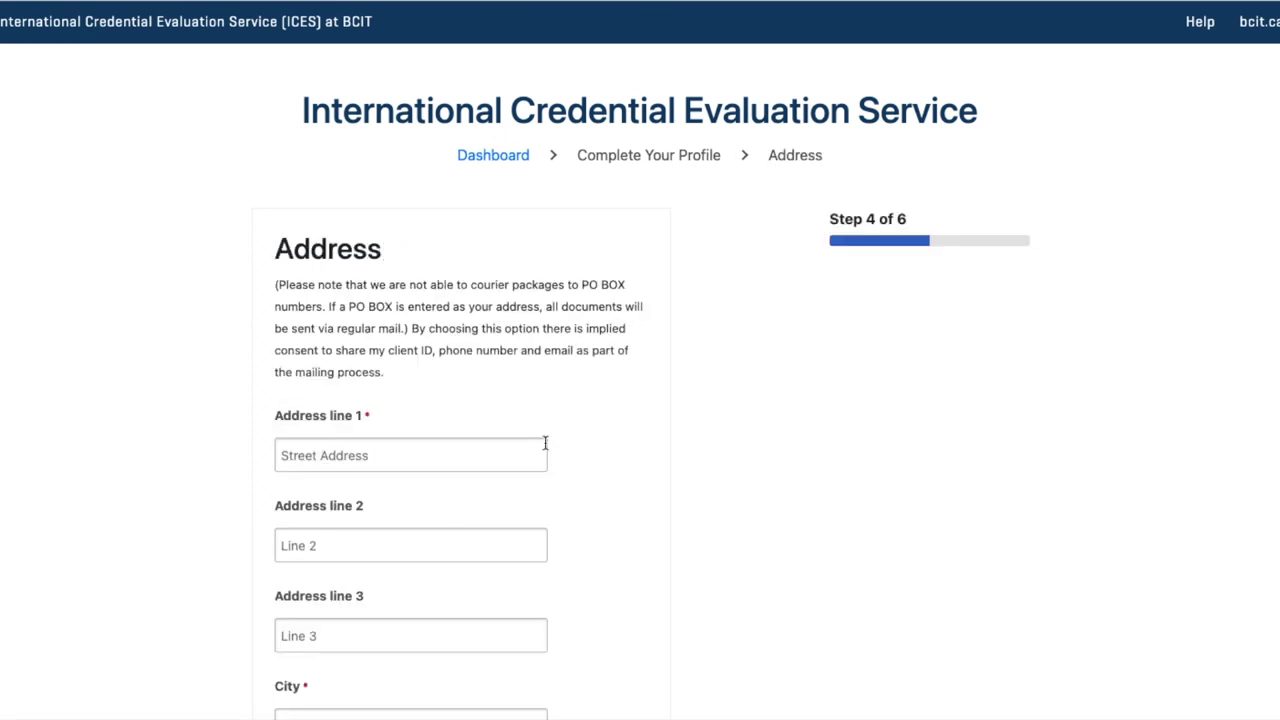
Enter 'abc' as the first line of the mailing address
scroll(545, 443, down, 2)
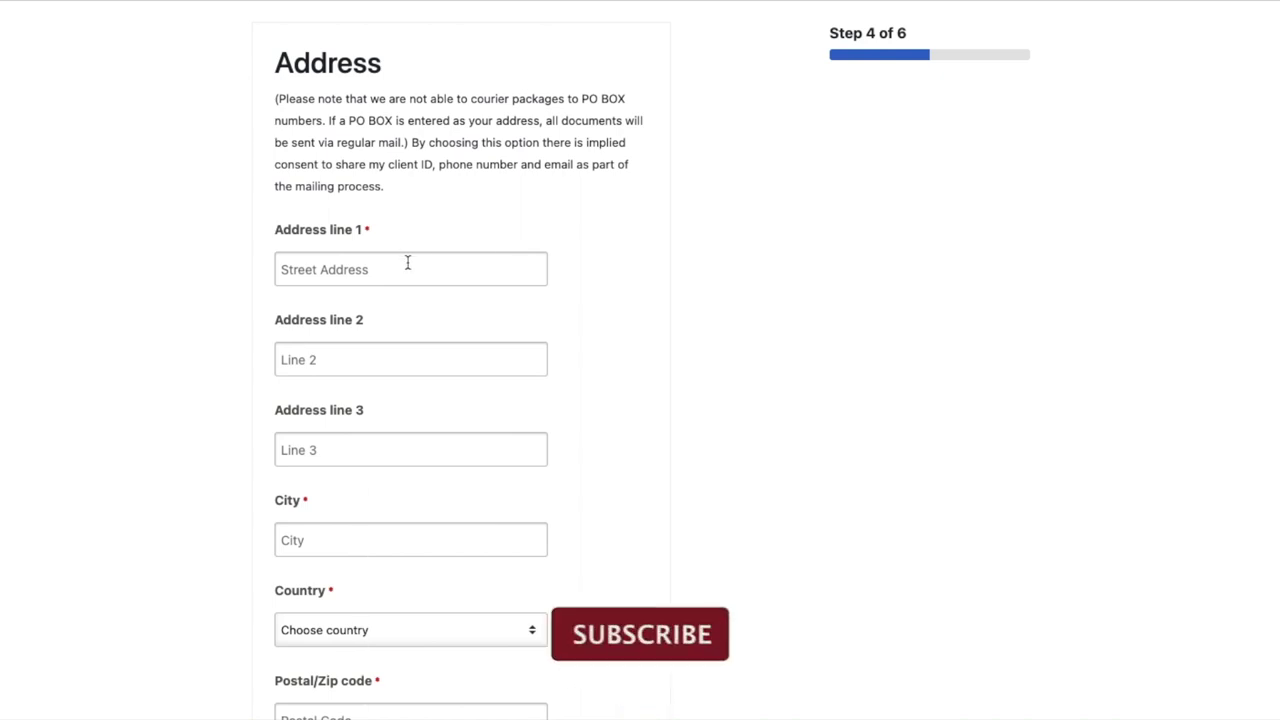
click(352, 280)
text(abc)
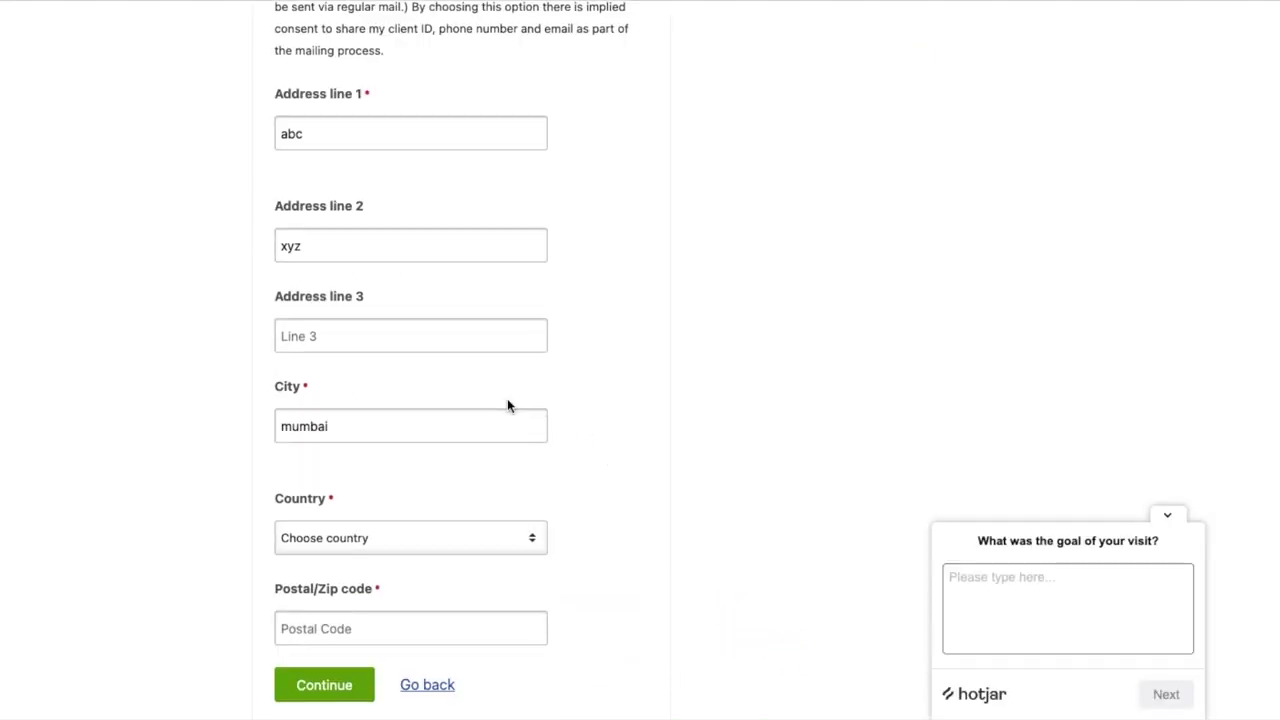
scroll(480, 400, down, 2)
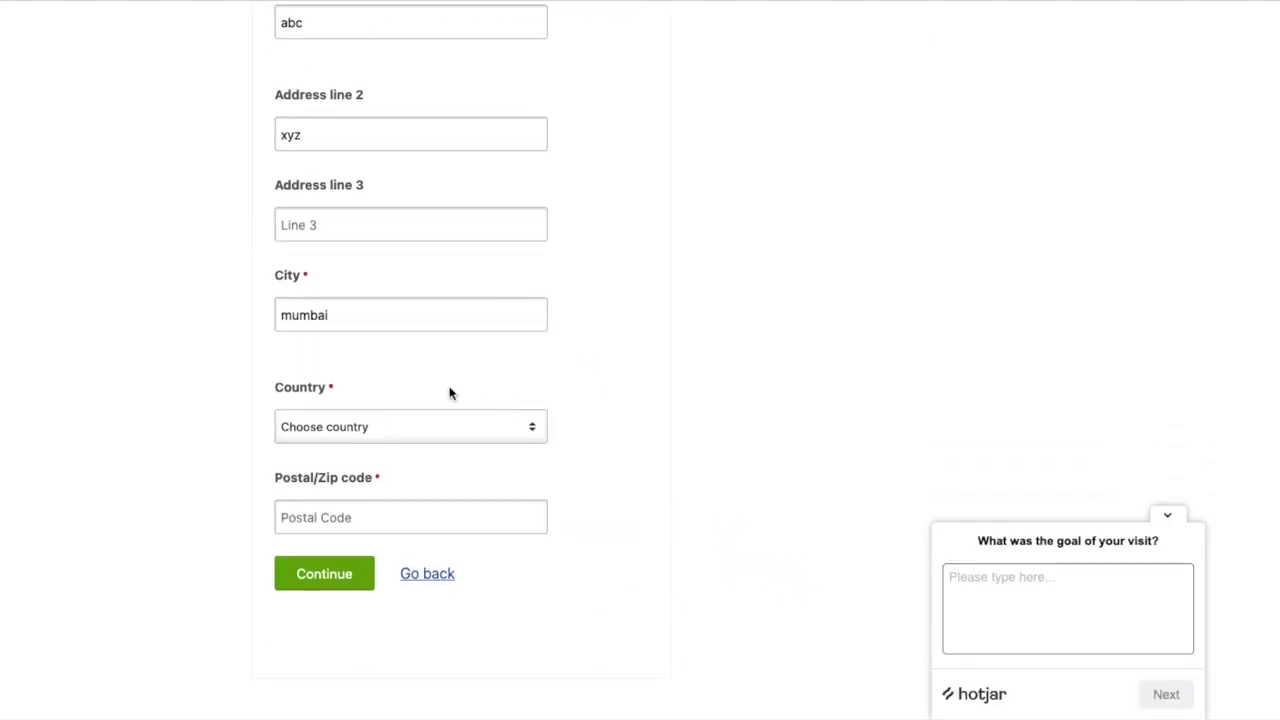
Set the address country to India with postal code 400001 and submit the address
click(428, 435)
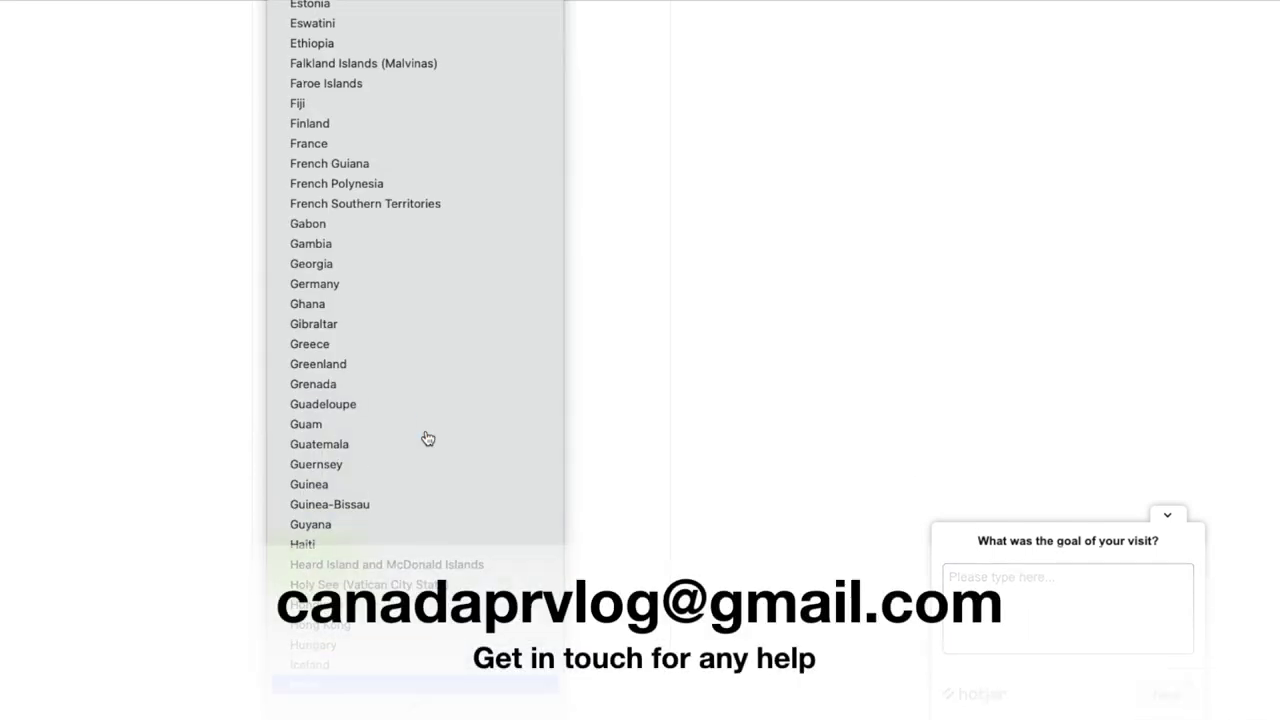
click(478, 622)
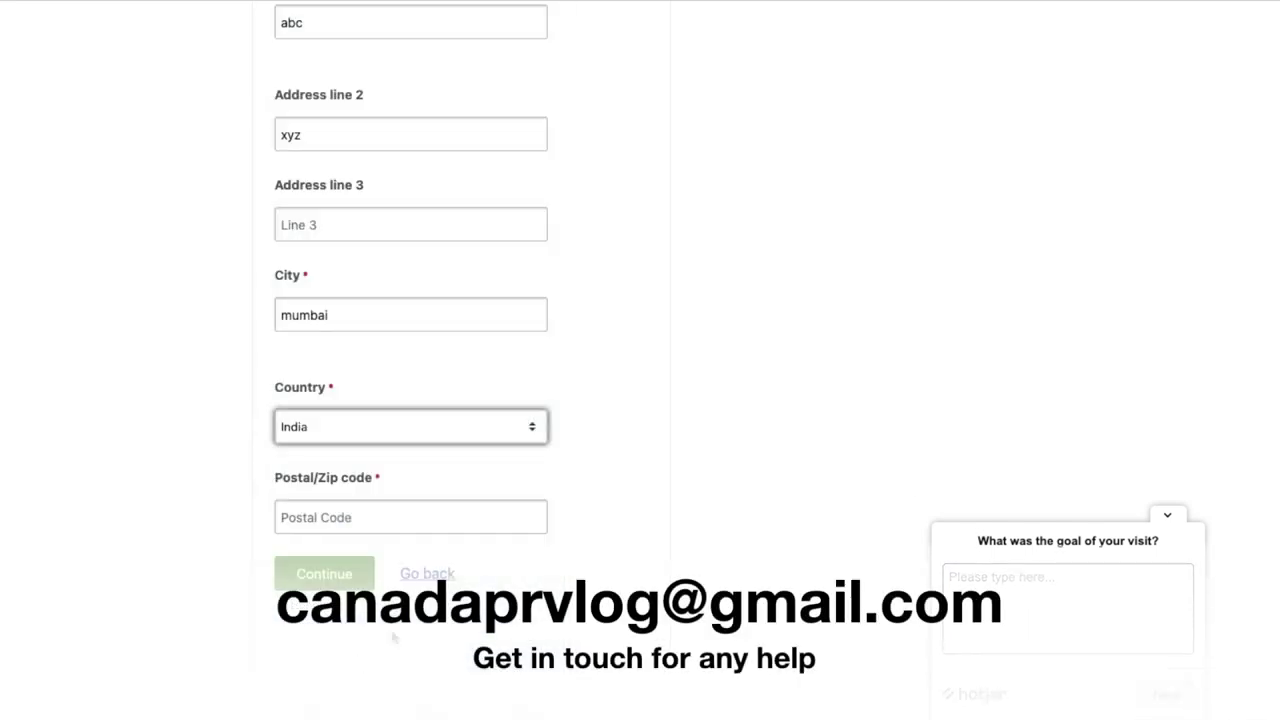
click(380, 484)
text(400001)
click(773, 543)
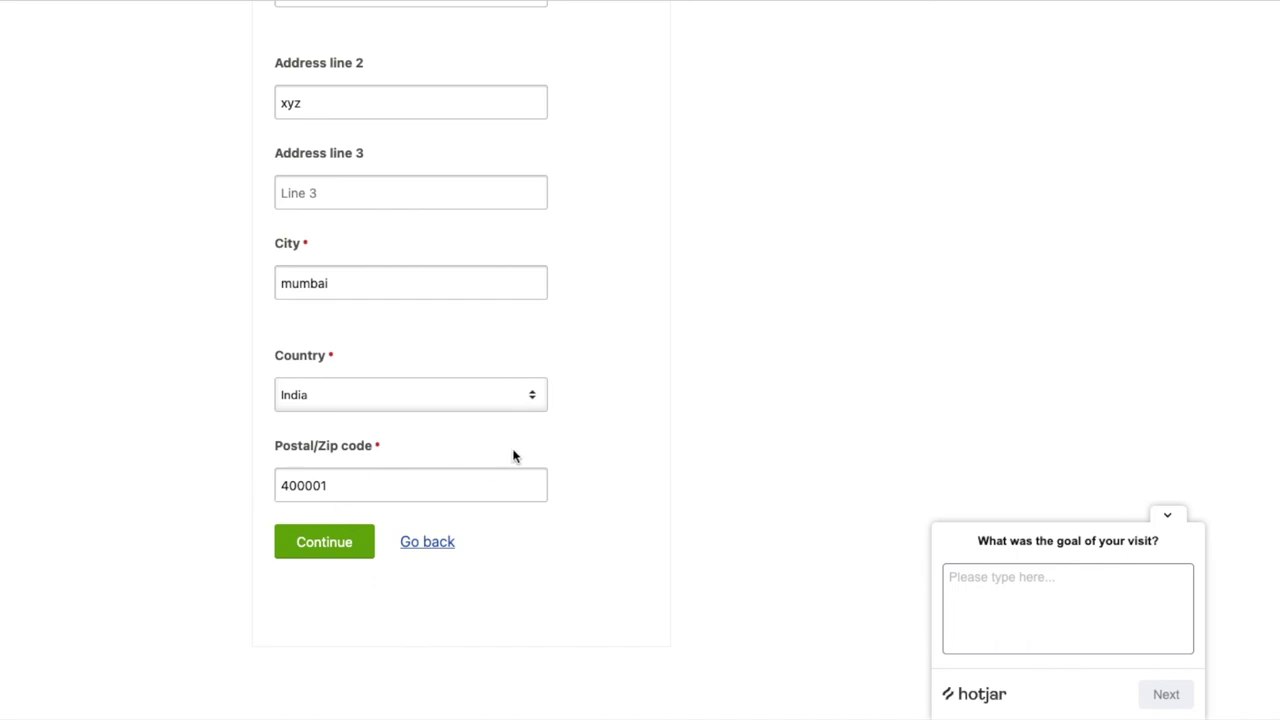
scroll(400, 480, up, 2)
scroll(383, 479, down, 1)
click(324, 624)
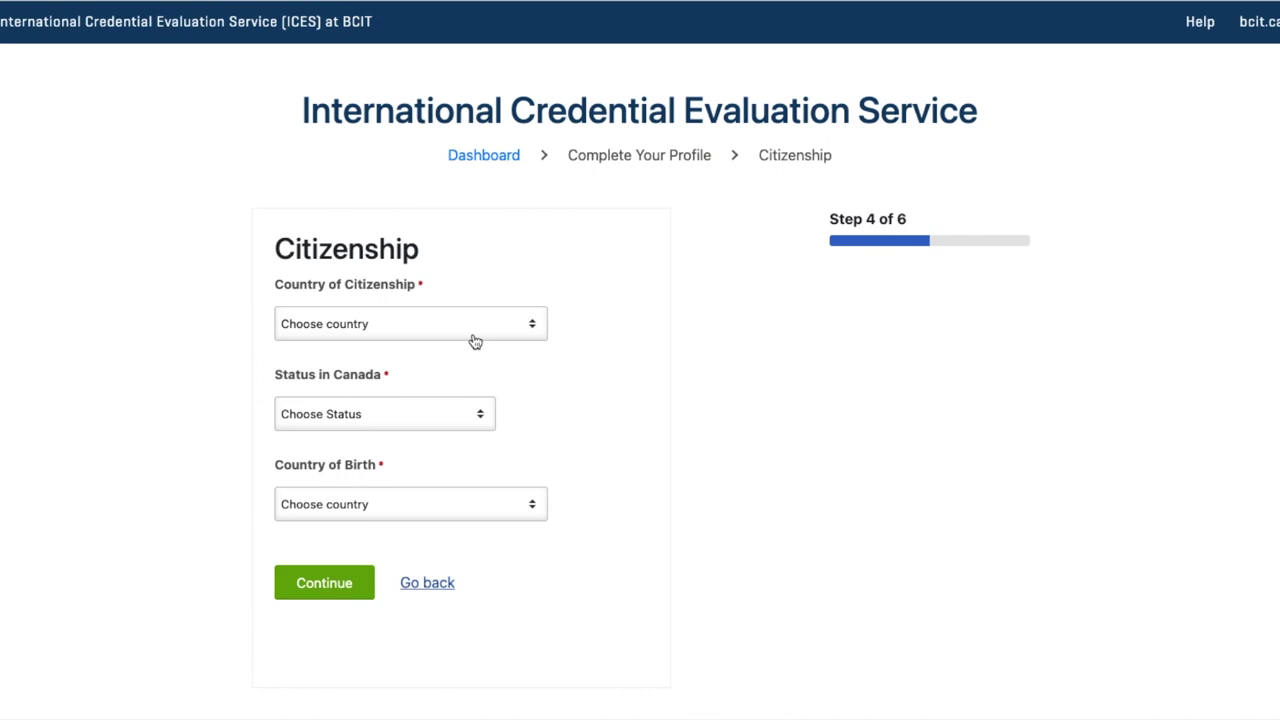
Set country of citizenship to India and status in Canada to No Status in Canada
click(475, 330)
scroll(300, 600, down, 15)
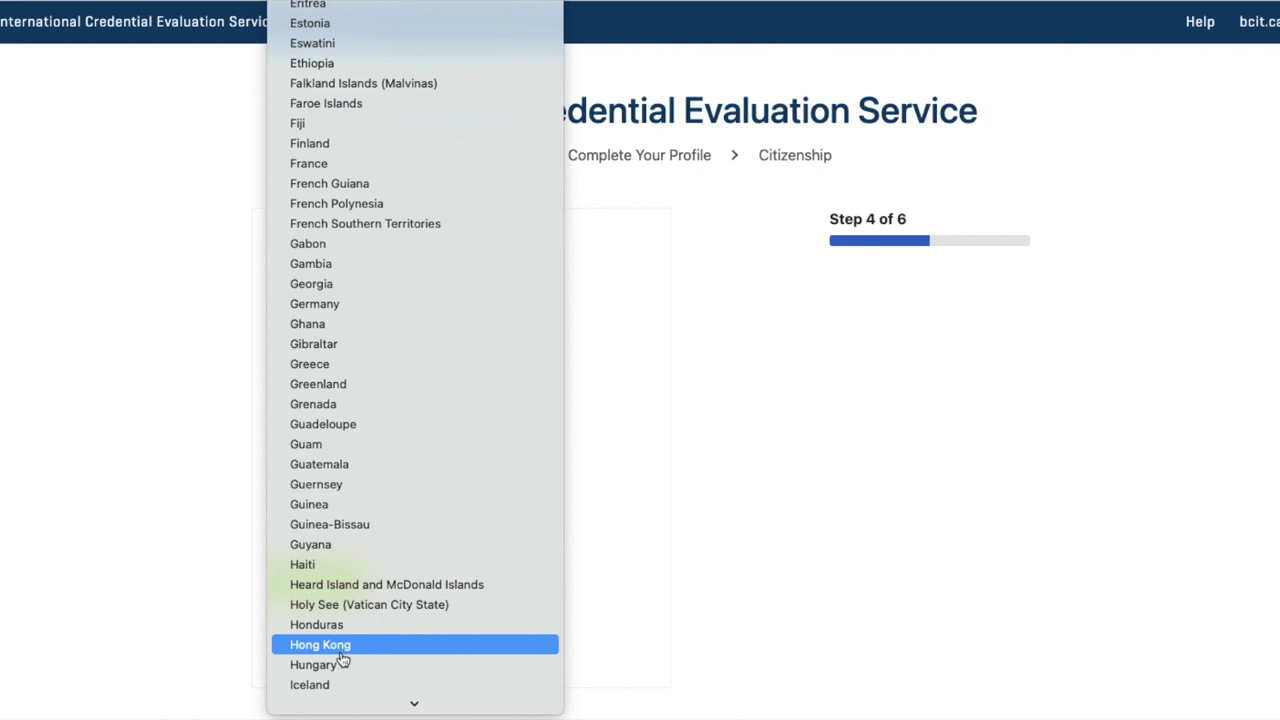
scroll(300, 650, down, 1)
click(314, 668)
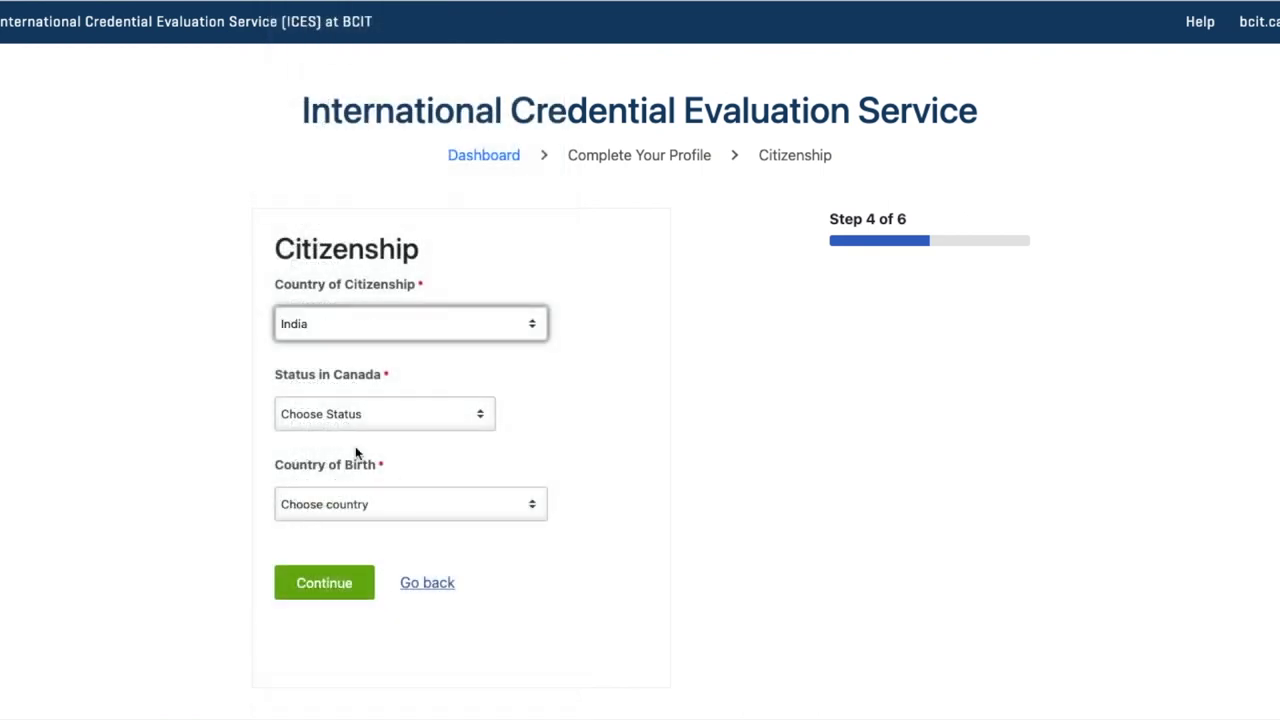
click(414, 424)
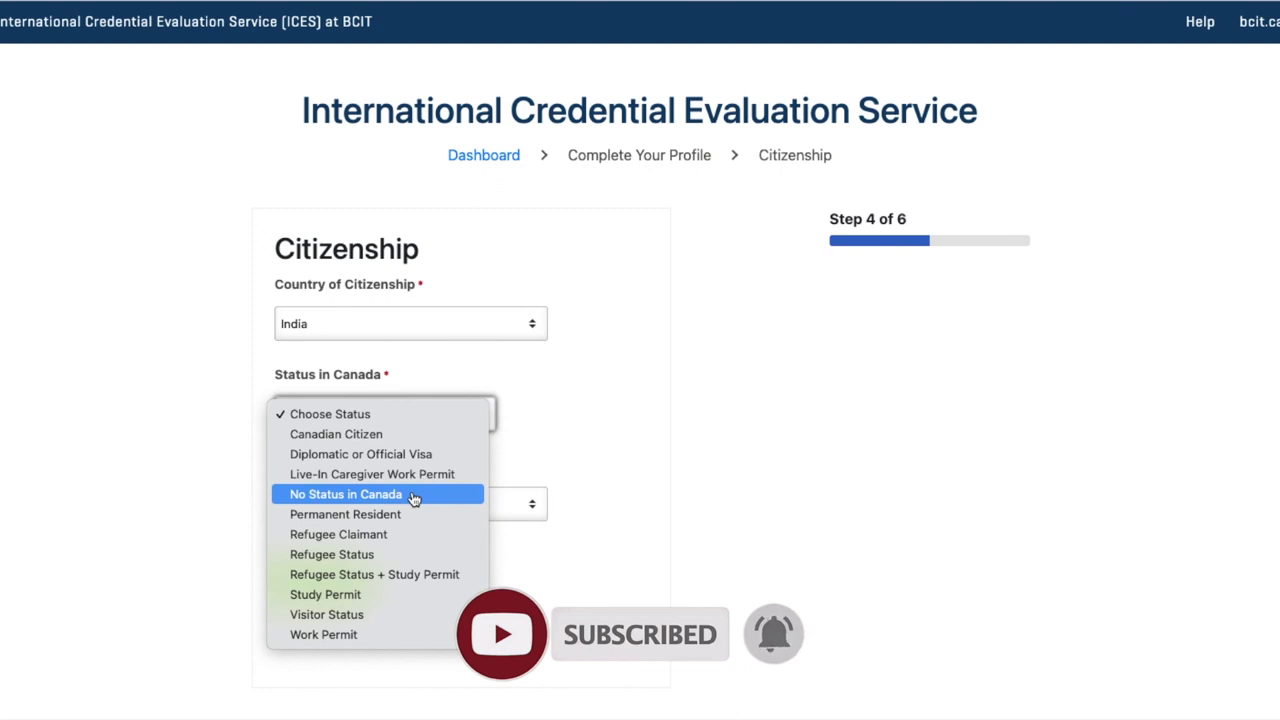
click(413, 498)
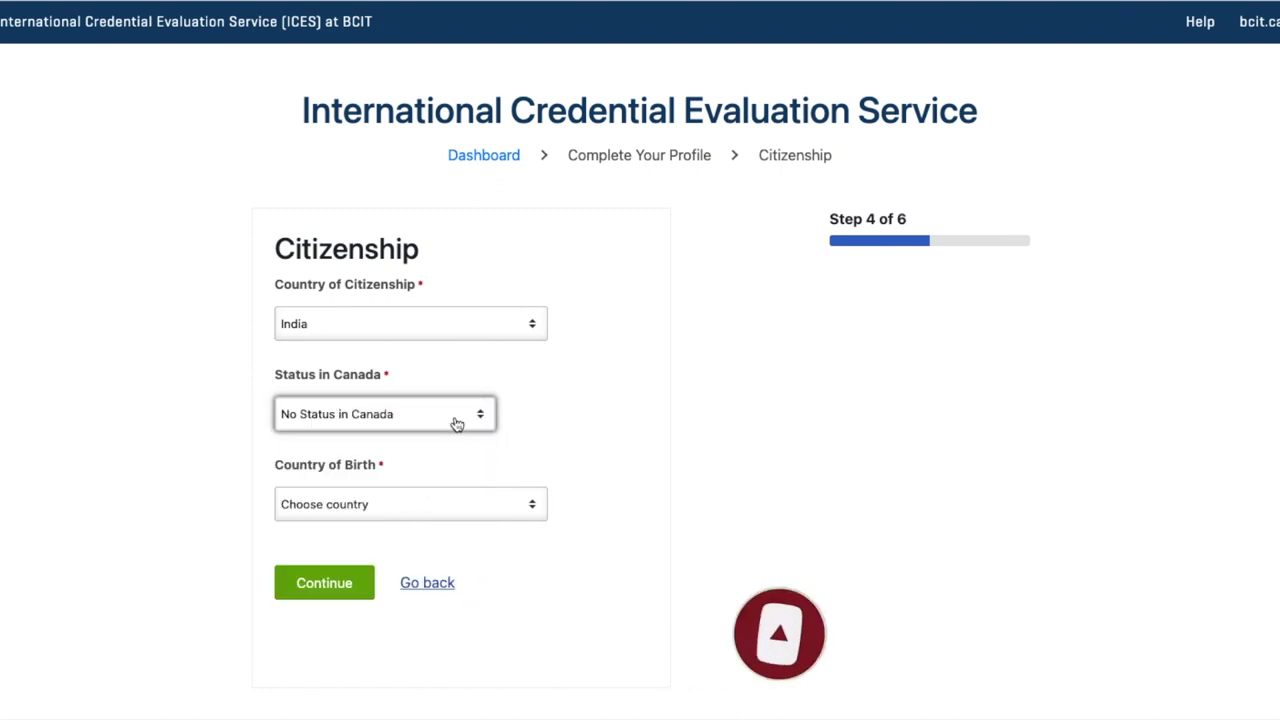
click(456, 424)
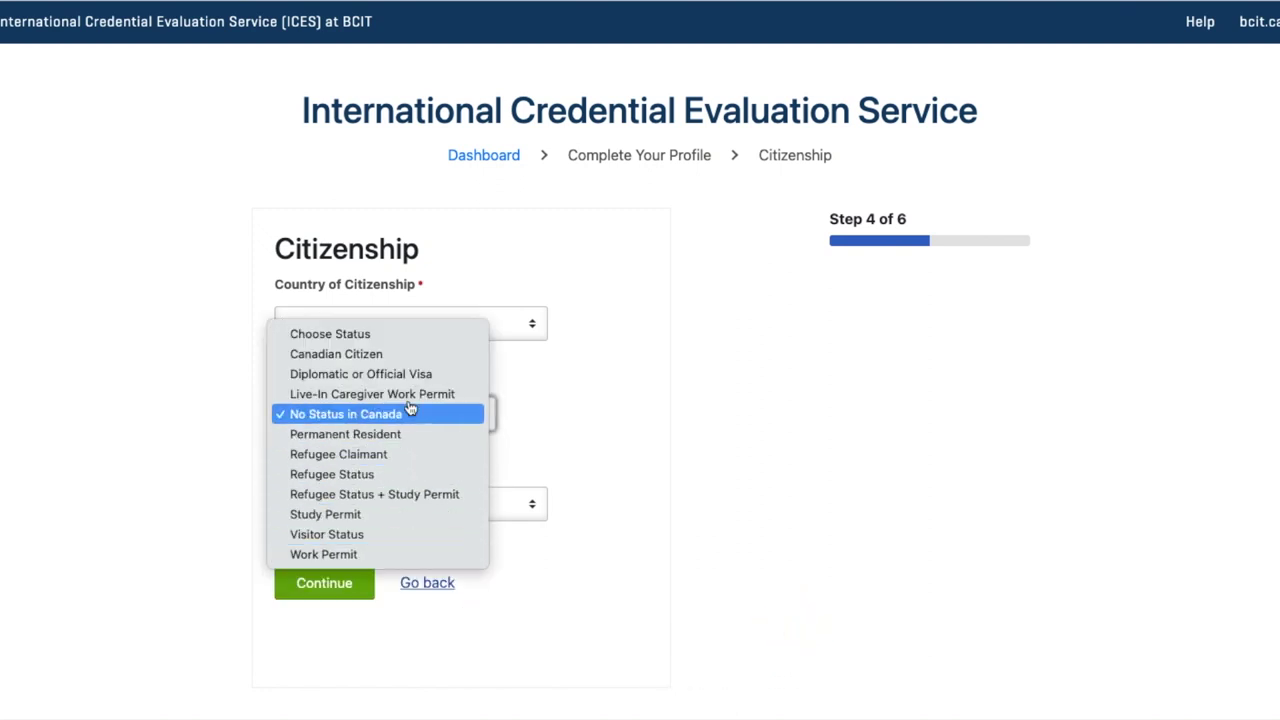
click(405, 413)
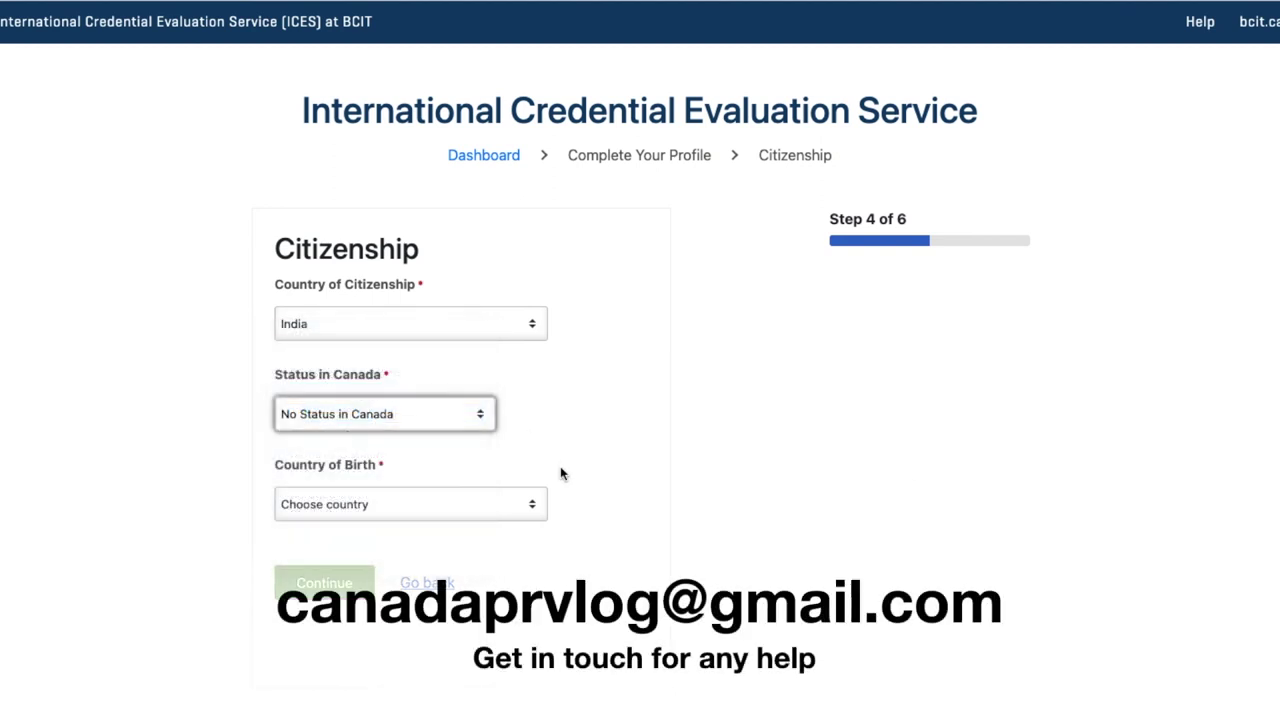
Choose India as country of birth and submit the citizenship details
scroll(560, 473, down, 1)
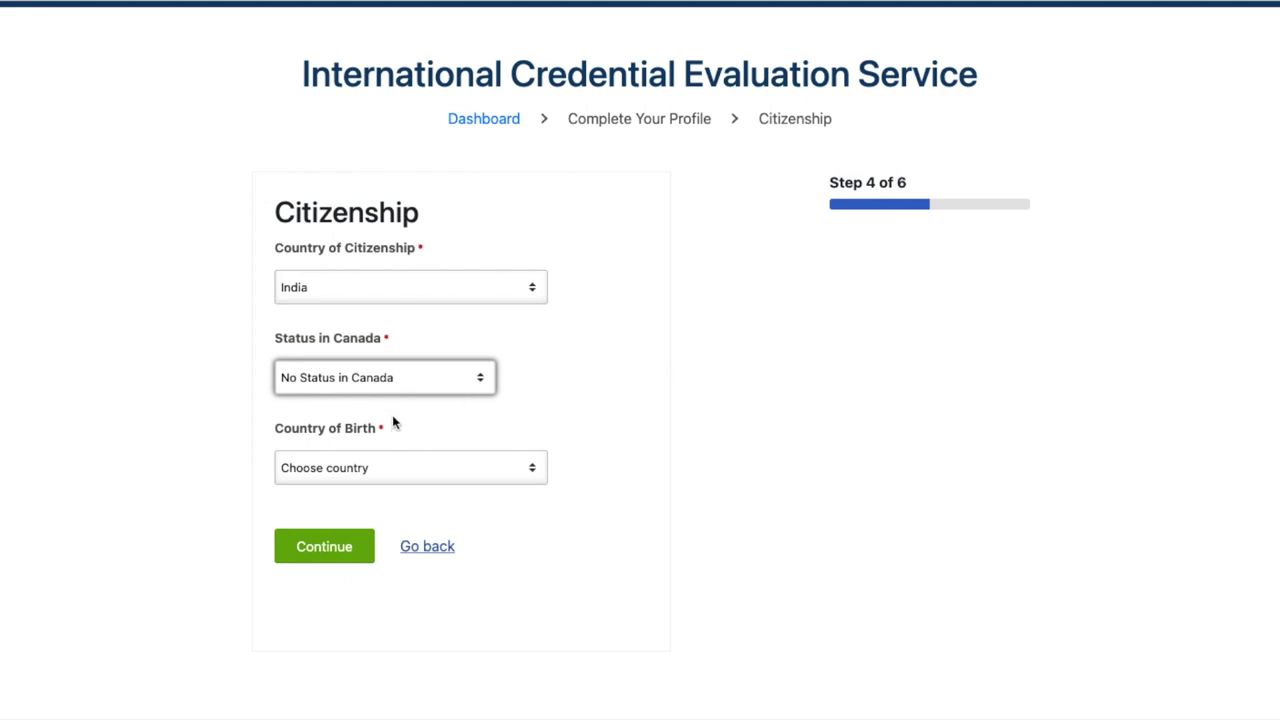
click(505, 481)
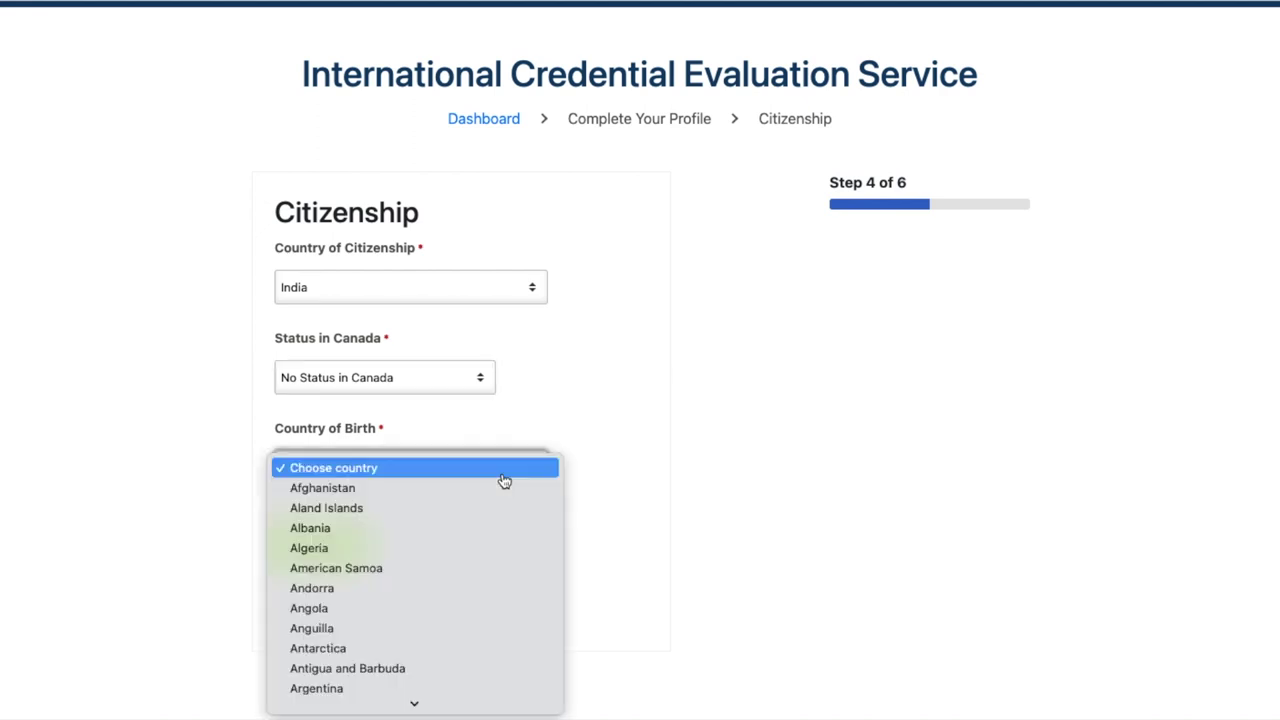
key(i)
click(349, 686)
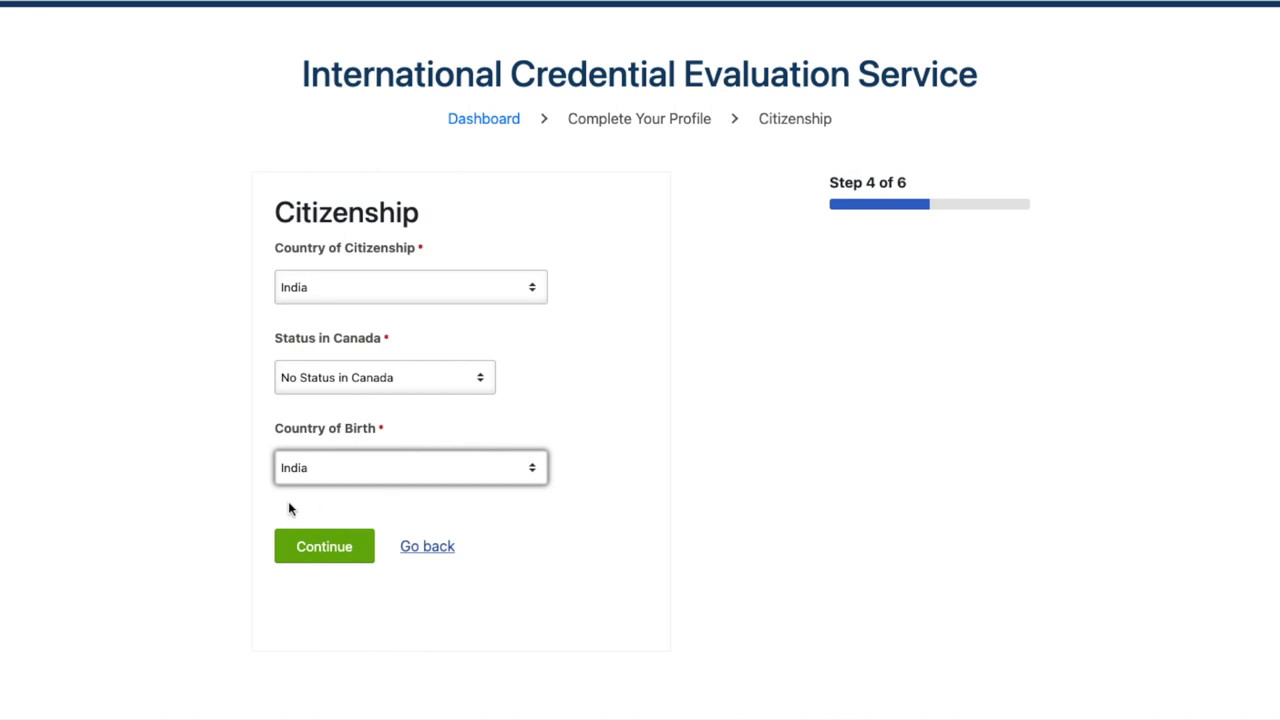
click(330, 547)
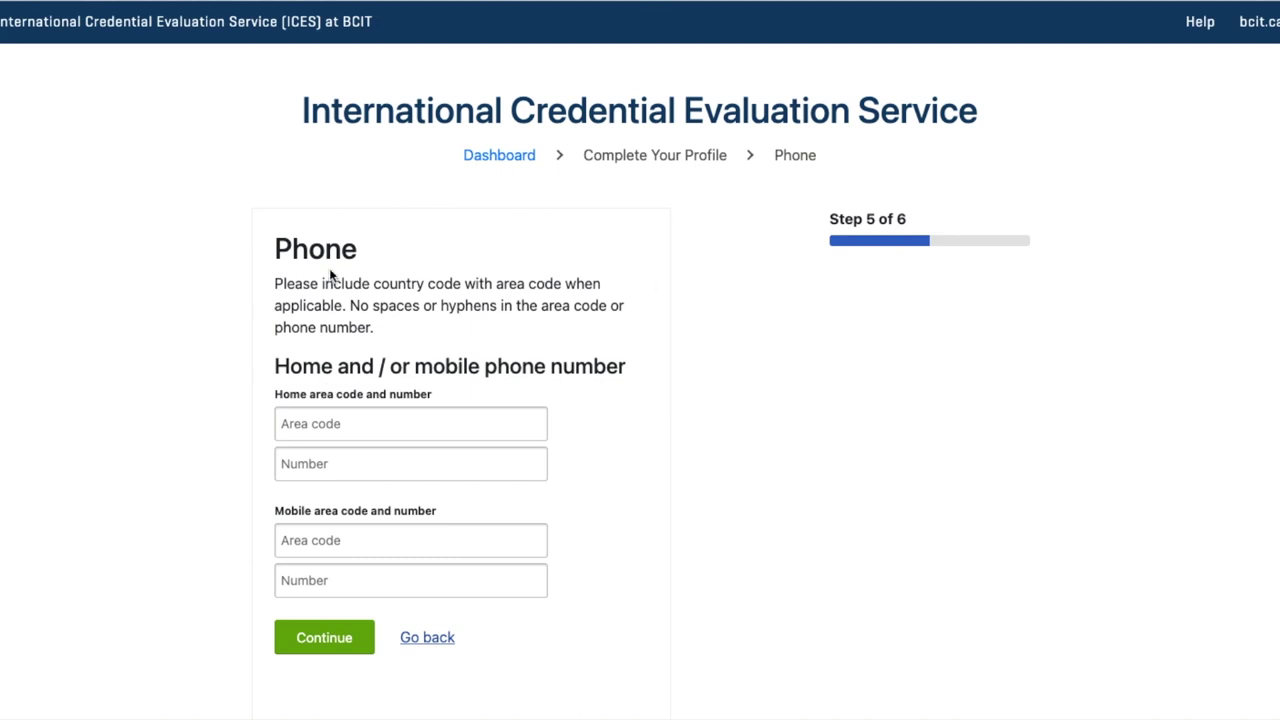
Enter the mobile area code and mobile phone number, then submit the phone details
scroll(372, 352, down, 1)
click(360, 469)
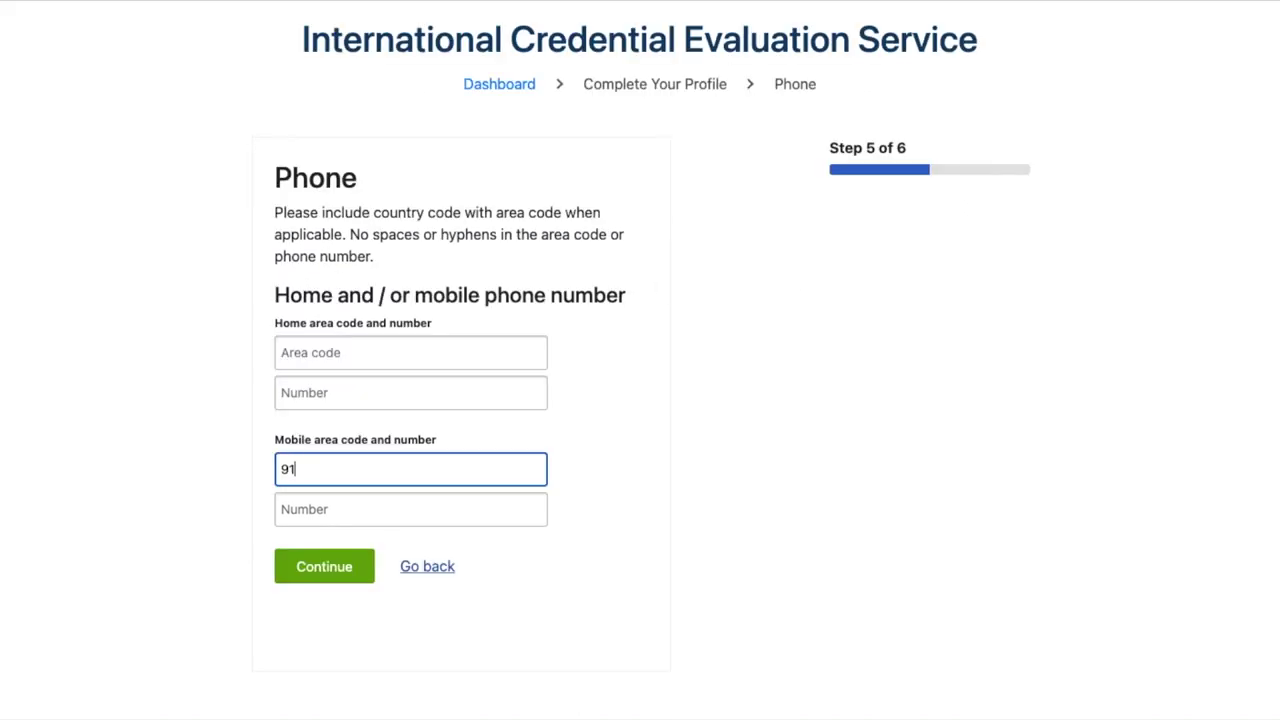
key(Tab)
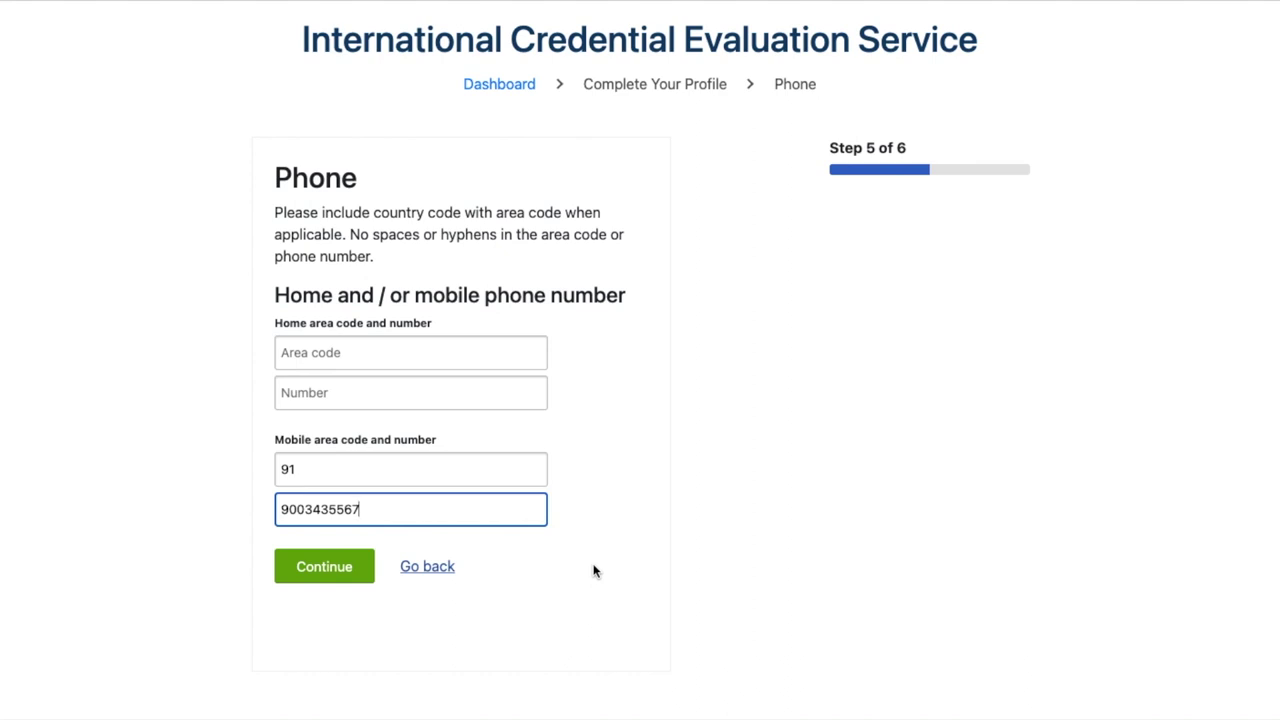
click(323, 568)
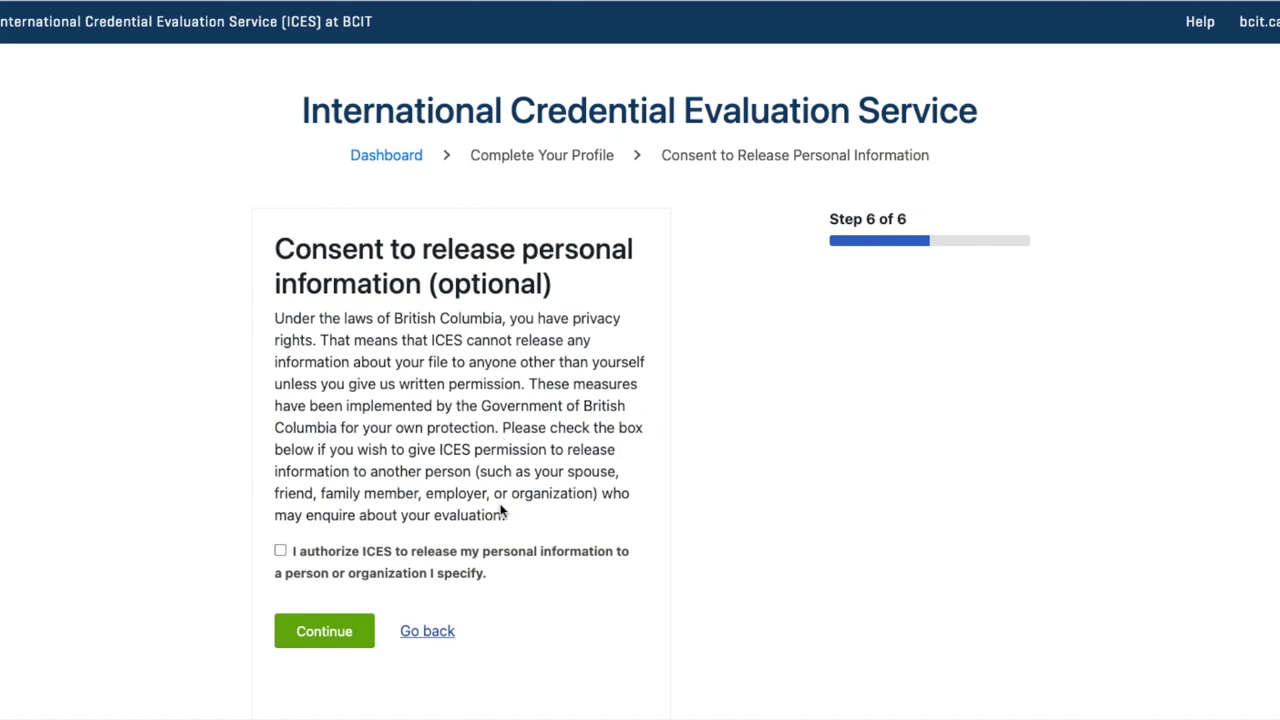
Authorize ICES to release personal information and enter the authorized person's full name, correcting the surname
click(281, 553)
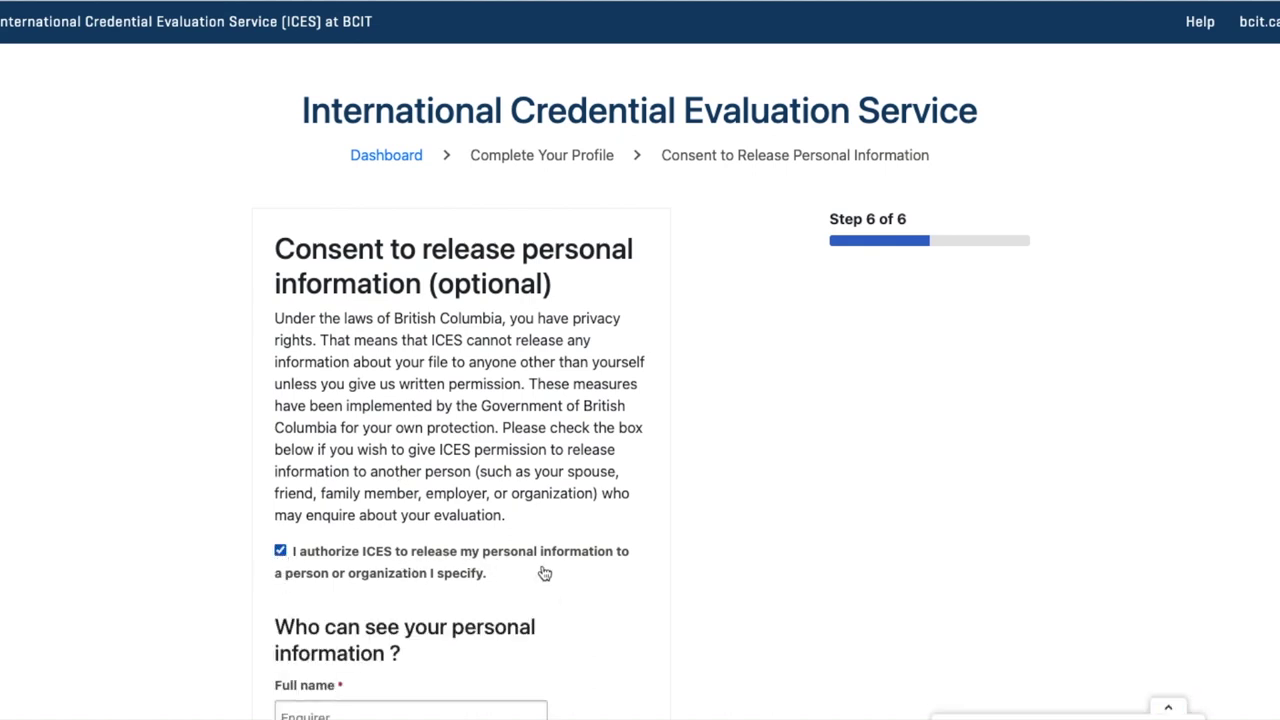
scroll(543, 572, down, 3)
scroll(543, 572, down, 2)
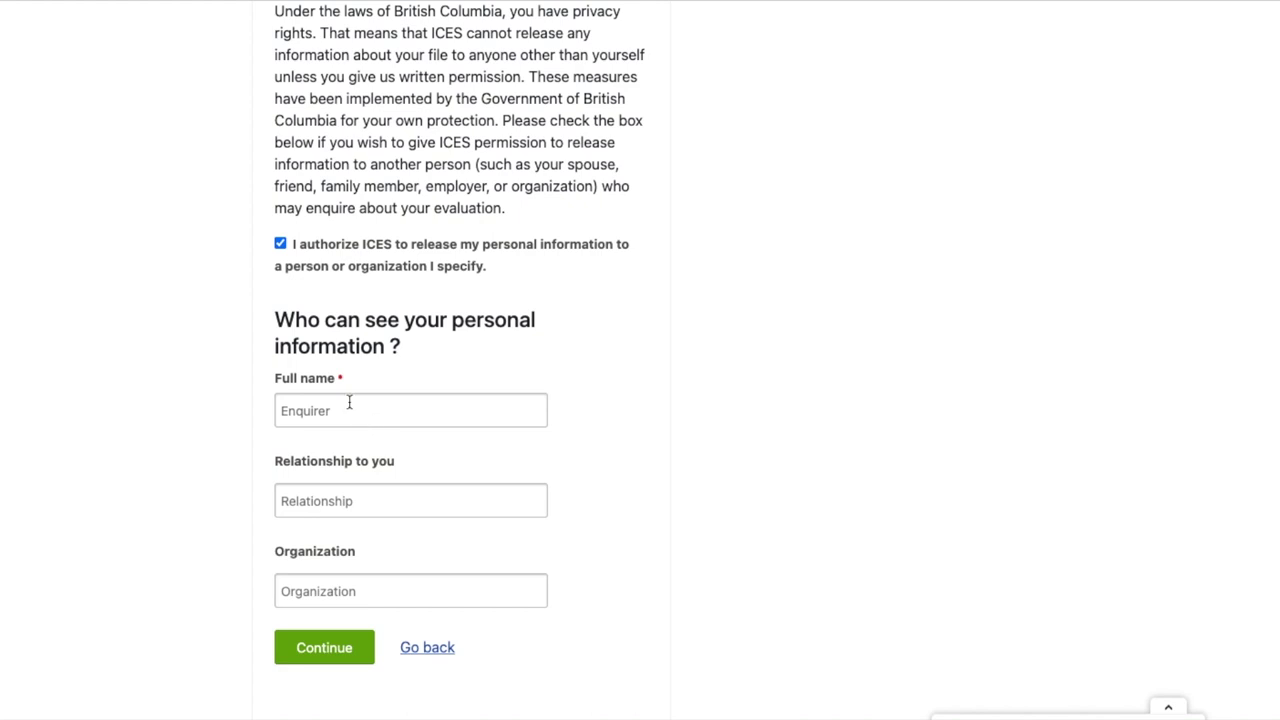
click(402, 426)
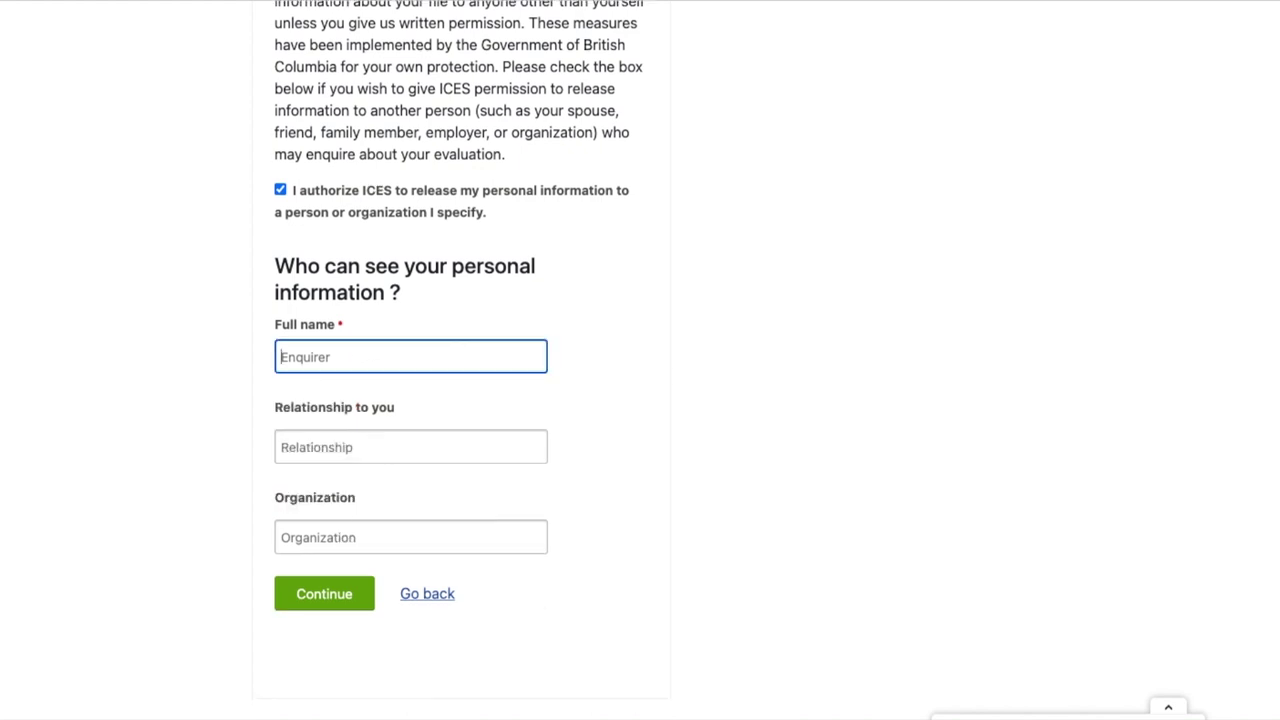
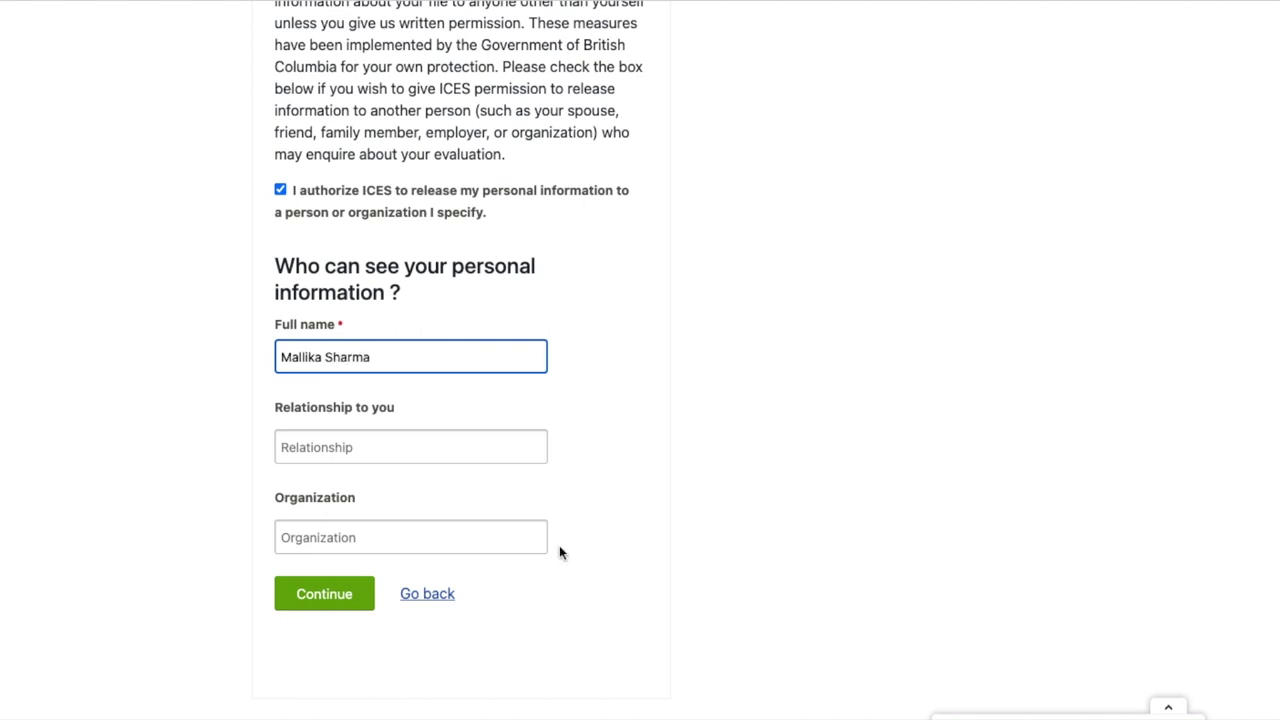
click(561, 555)
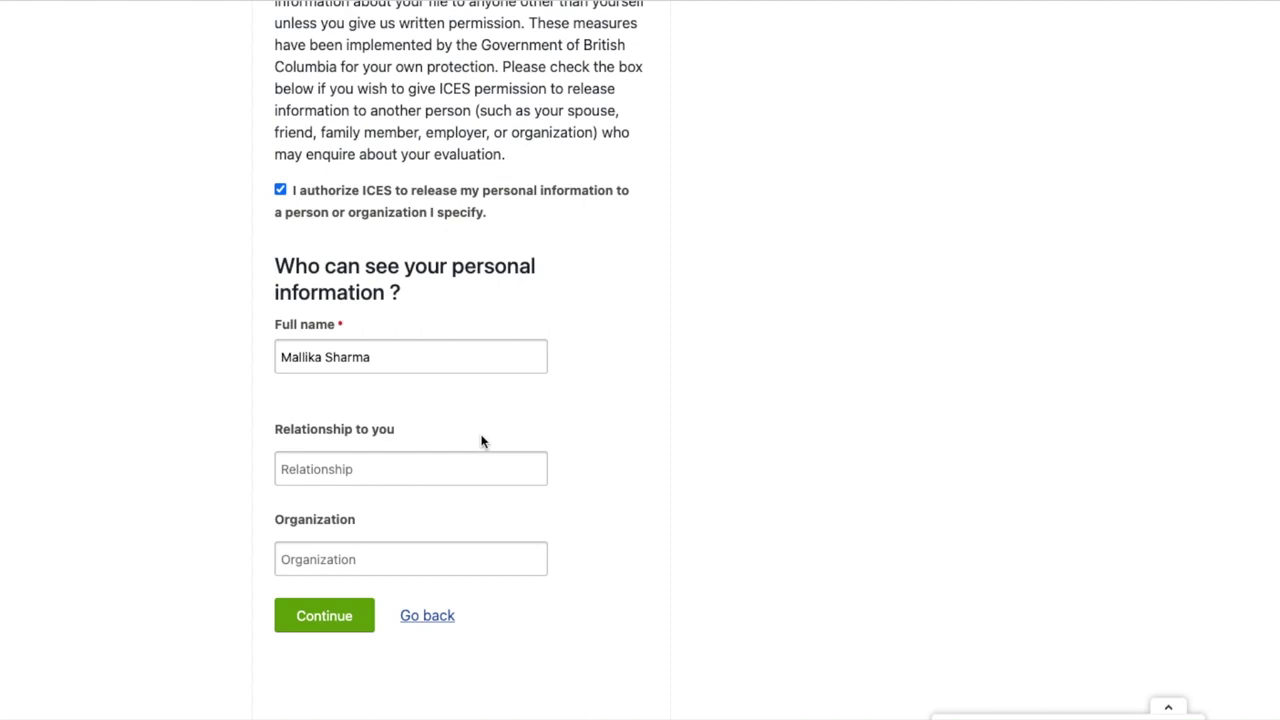
scroll(470, 445, down, 1)
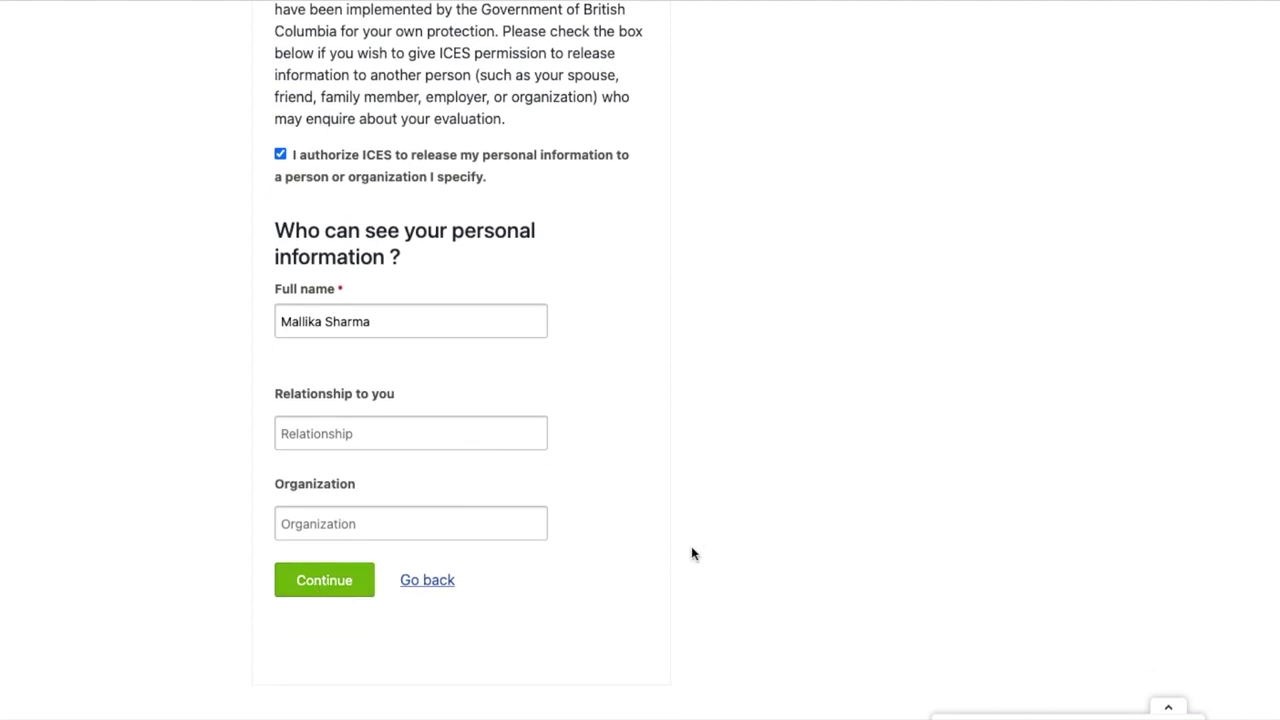
scroll(688, 558, up, 3)
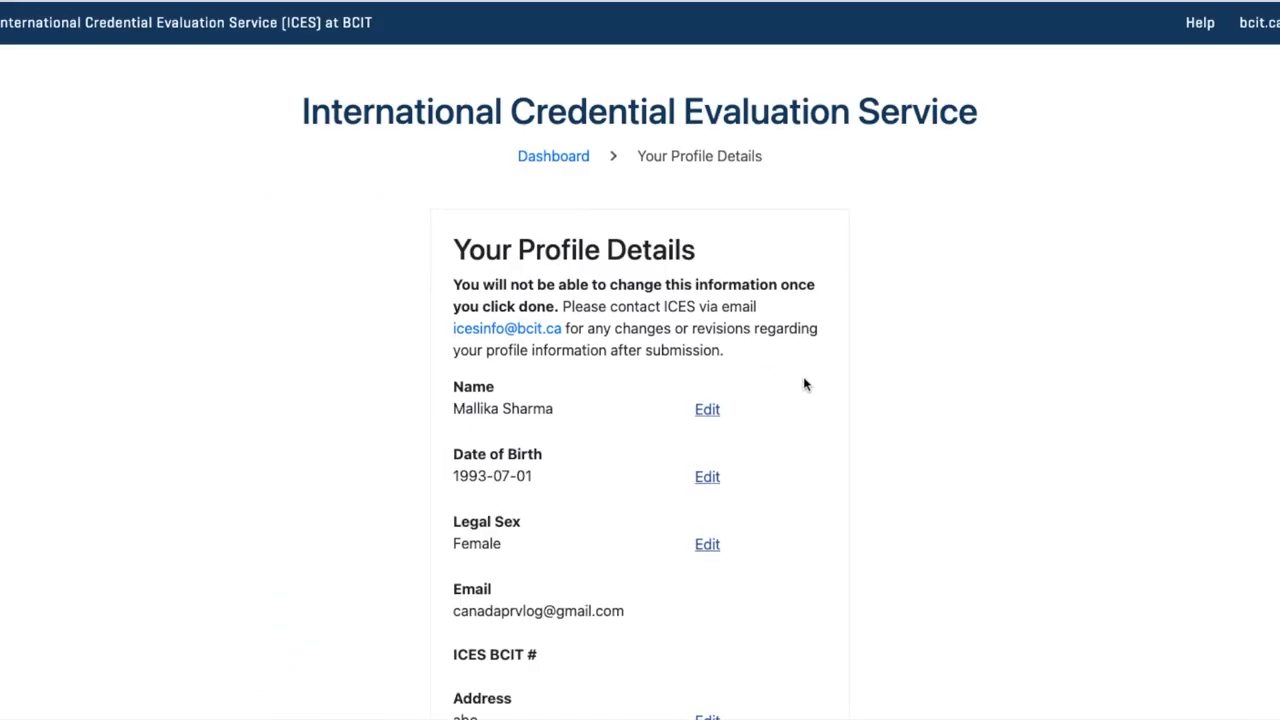
Review Your Profile Details and mark them Done to create the new ICES client number
scroll(840, 470, down, 3)
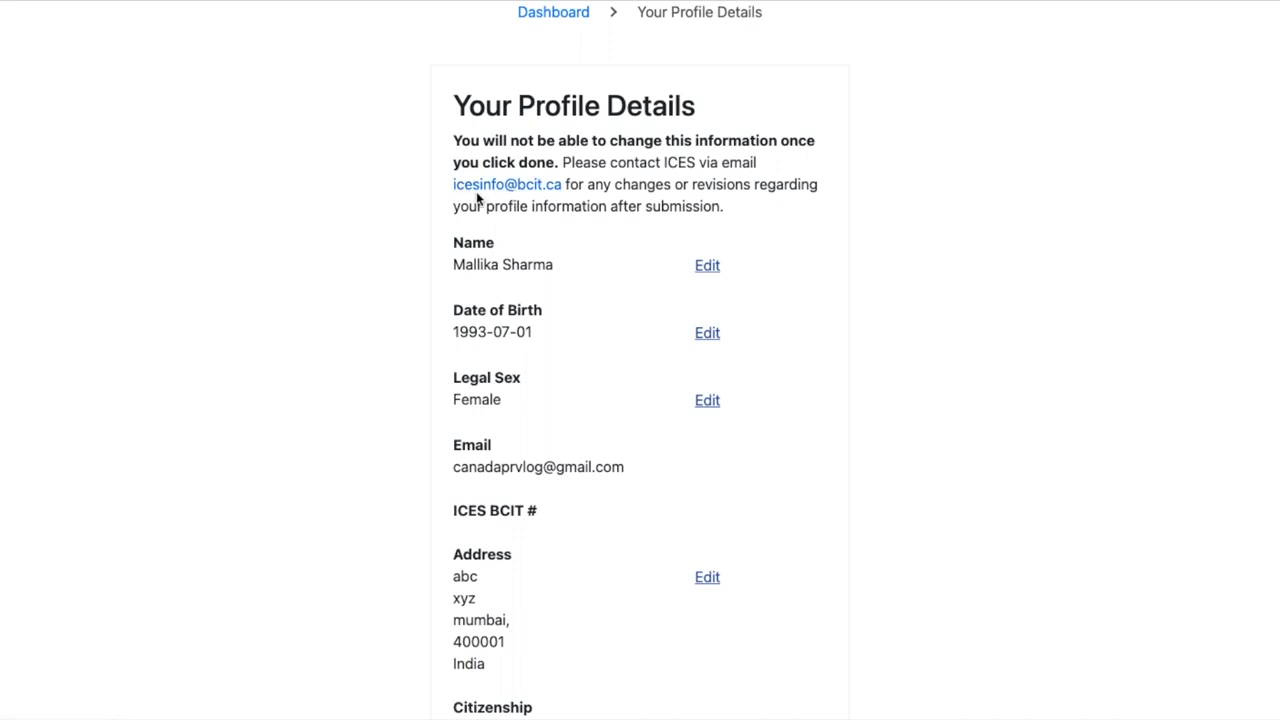
click(526, 193)
scroll(781, 331, down, 5)
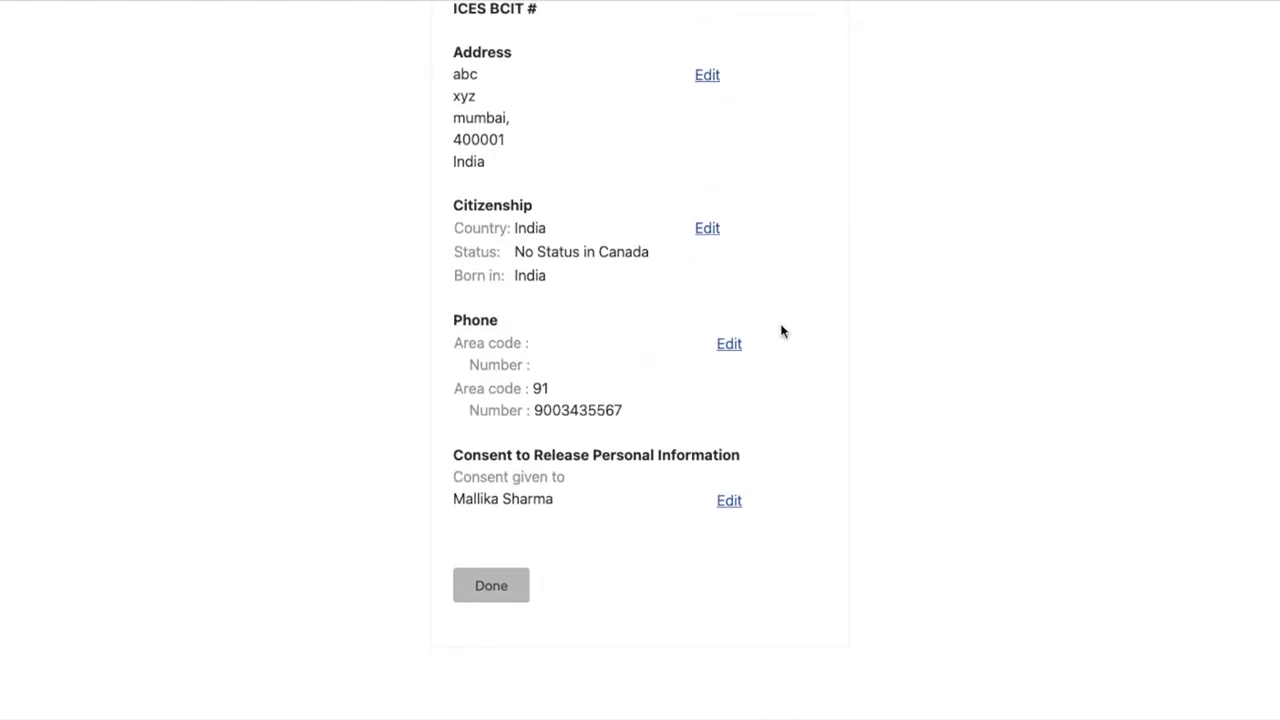
scroll(781, 331, down, 1)
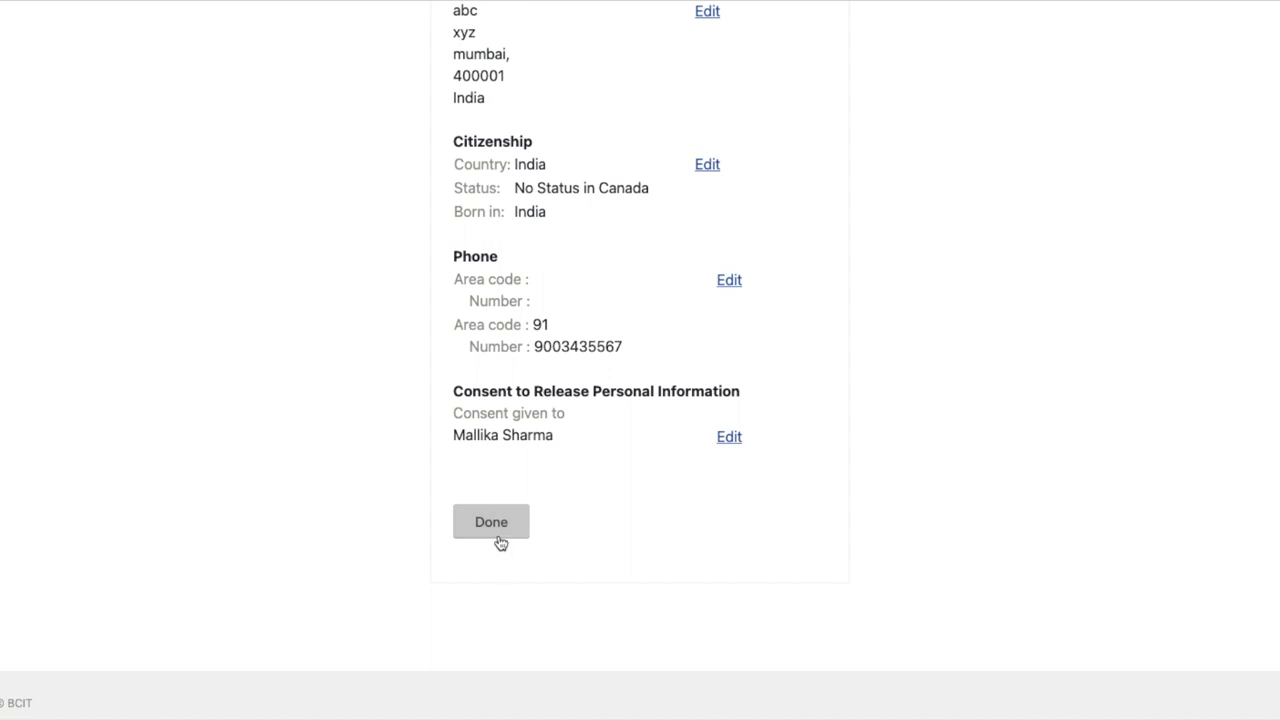
scroll(626, 271, up, 2)
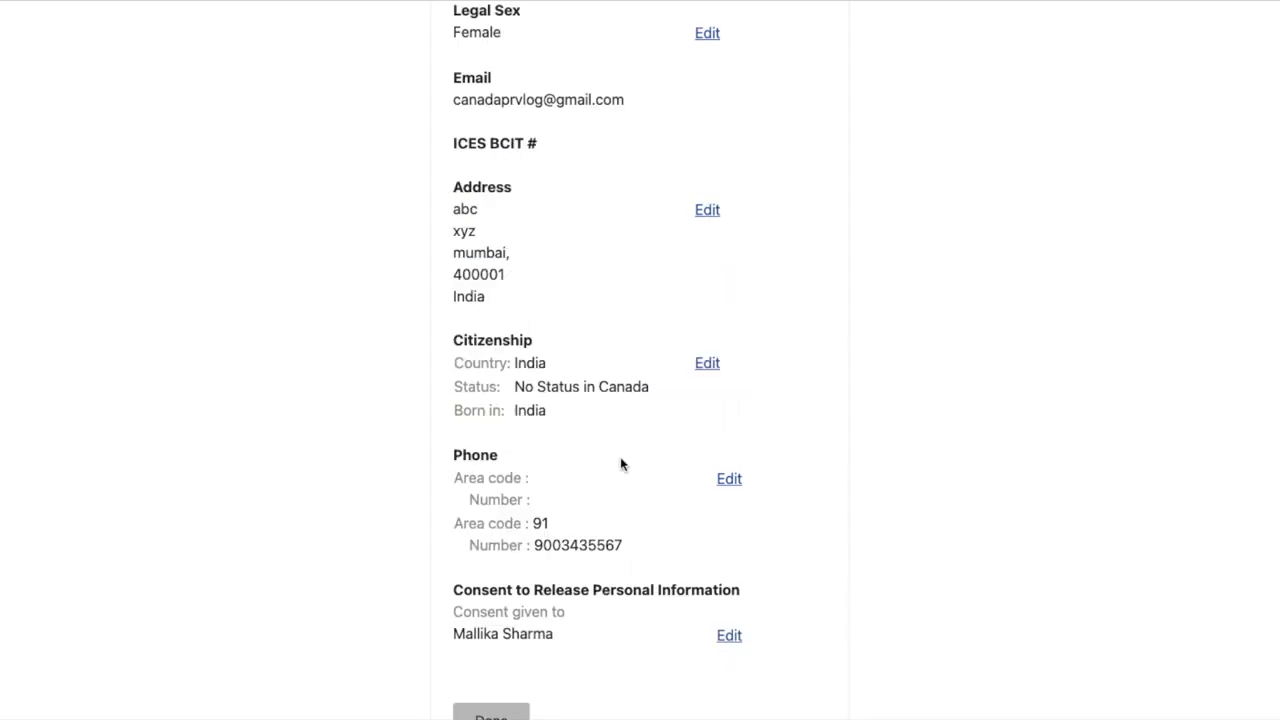
scroll(602, 418, up, 2)
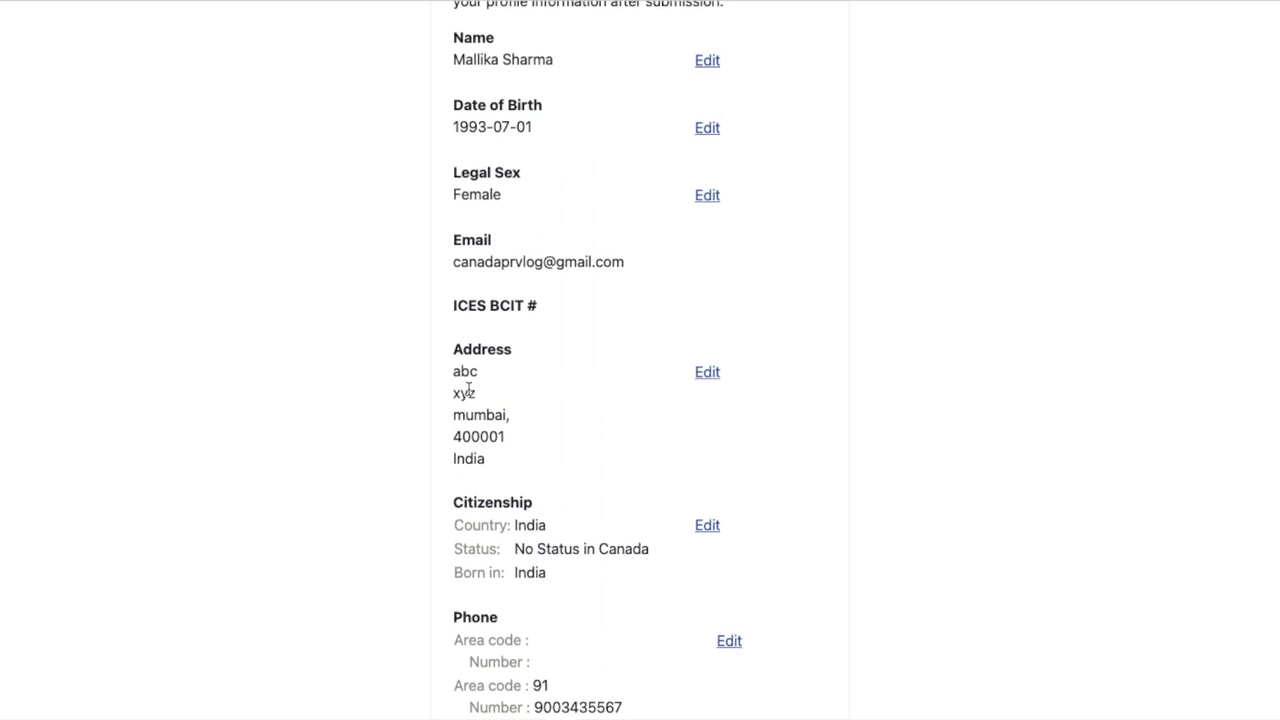
scroll(489, 480, down, 3)
click(491, 576)
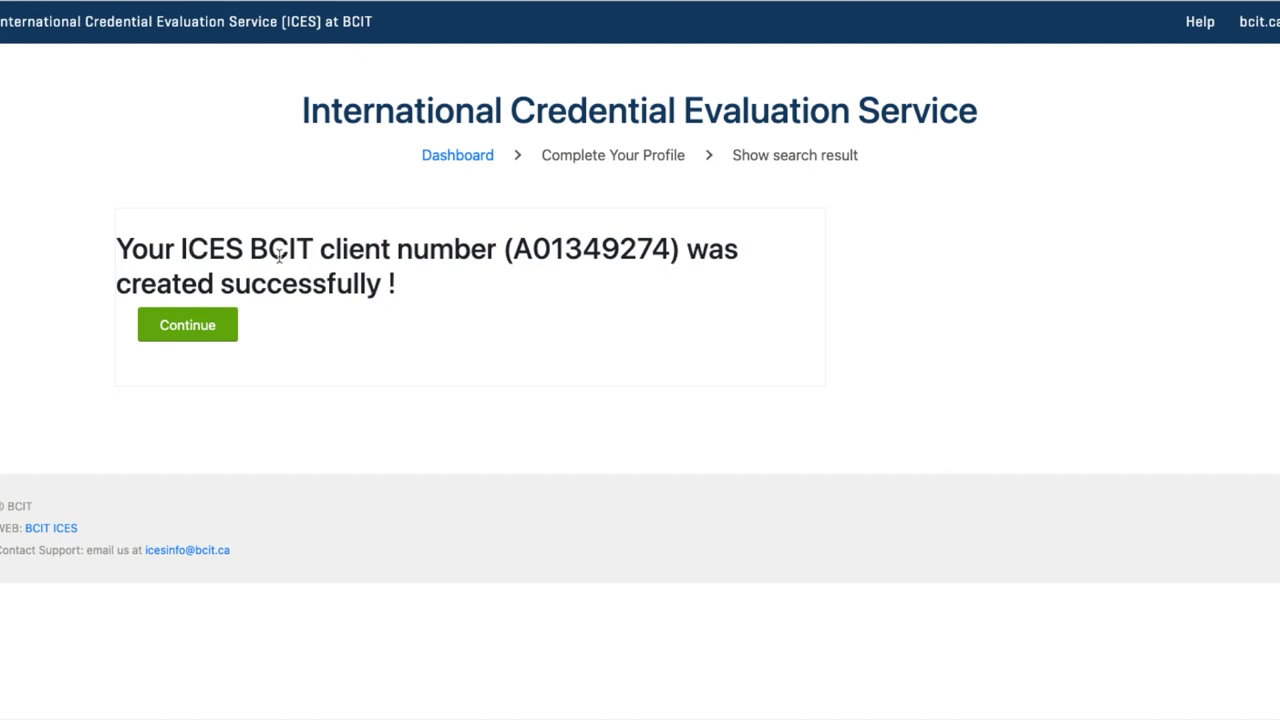
From the Dashboard, start an 'ECA for immigration (Express Entry or PR)' request with Regular service
click(206, 327)
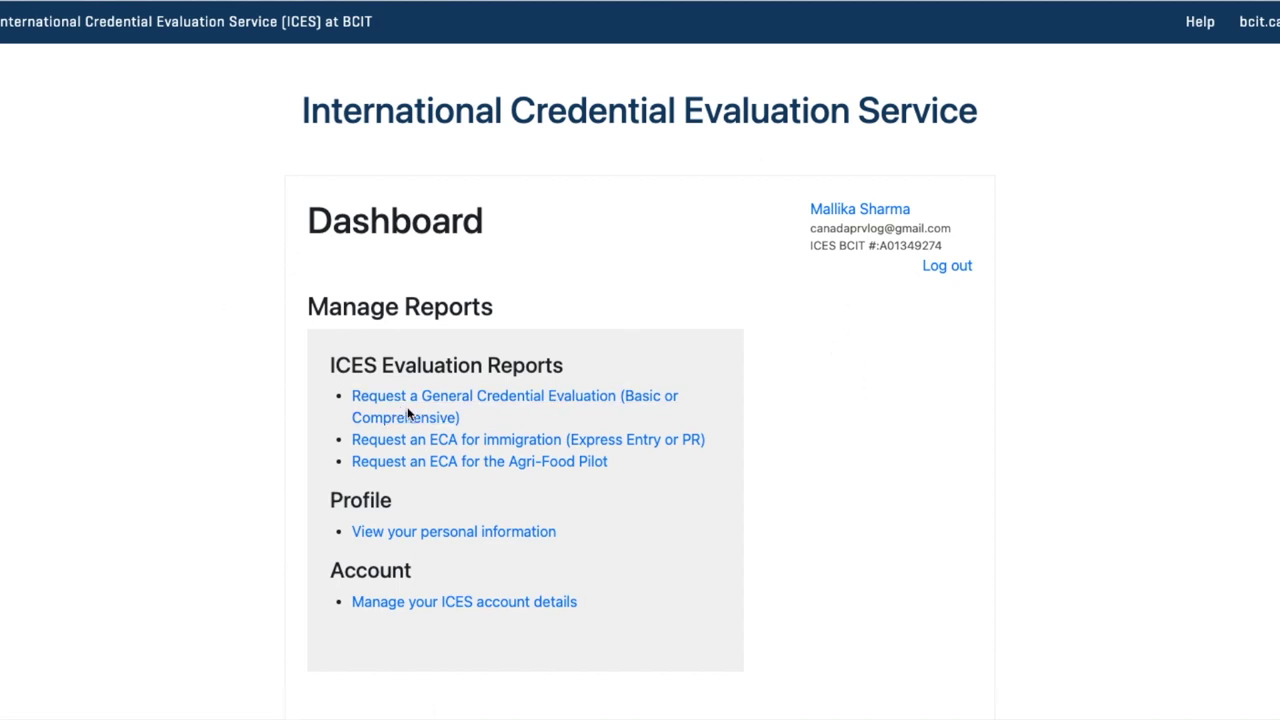
scroll(544, 447, down, 1)
scroll(655, 444, down, 1)
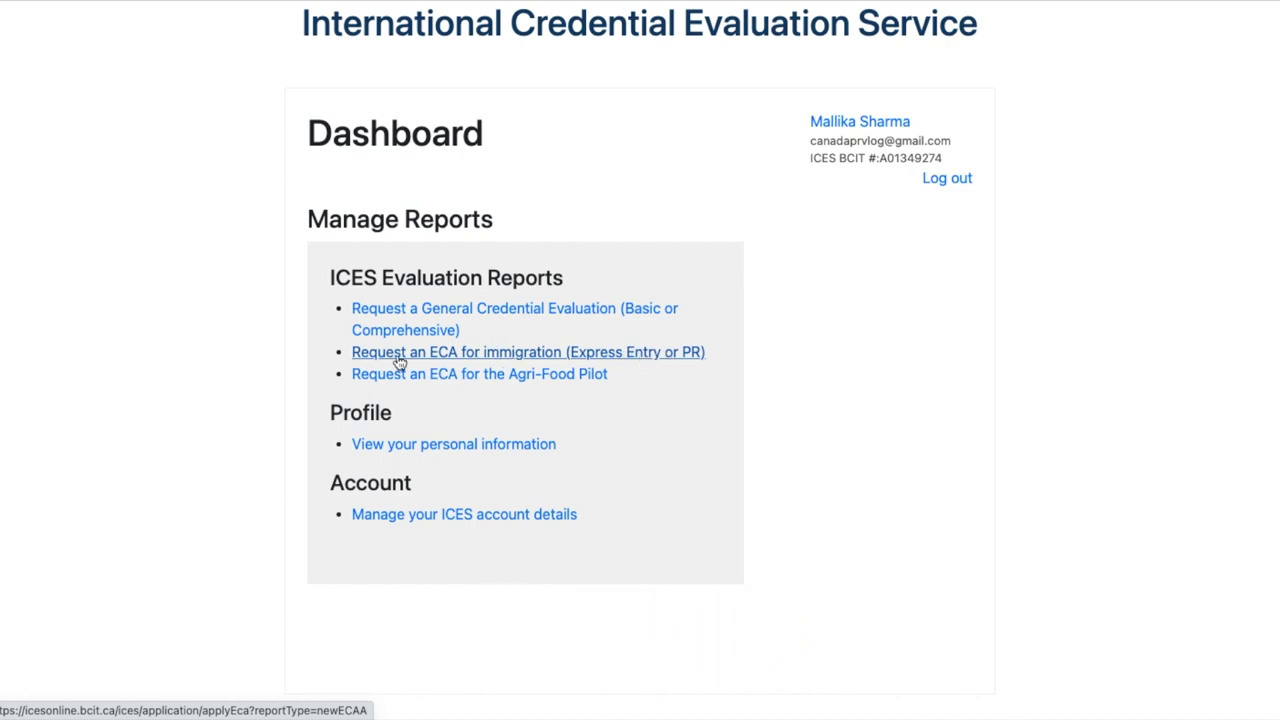
click(527, 354)
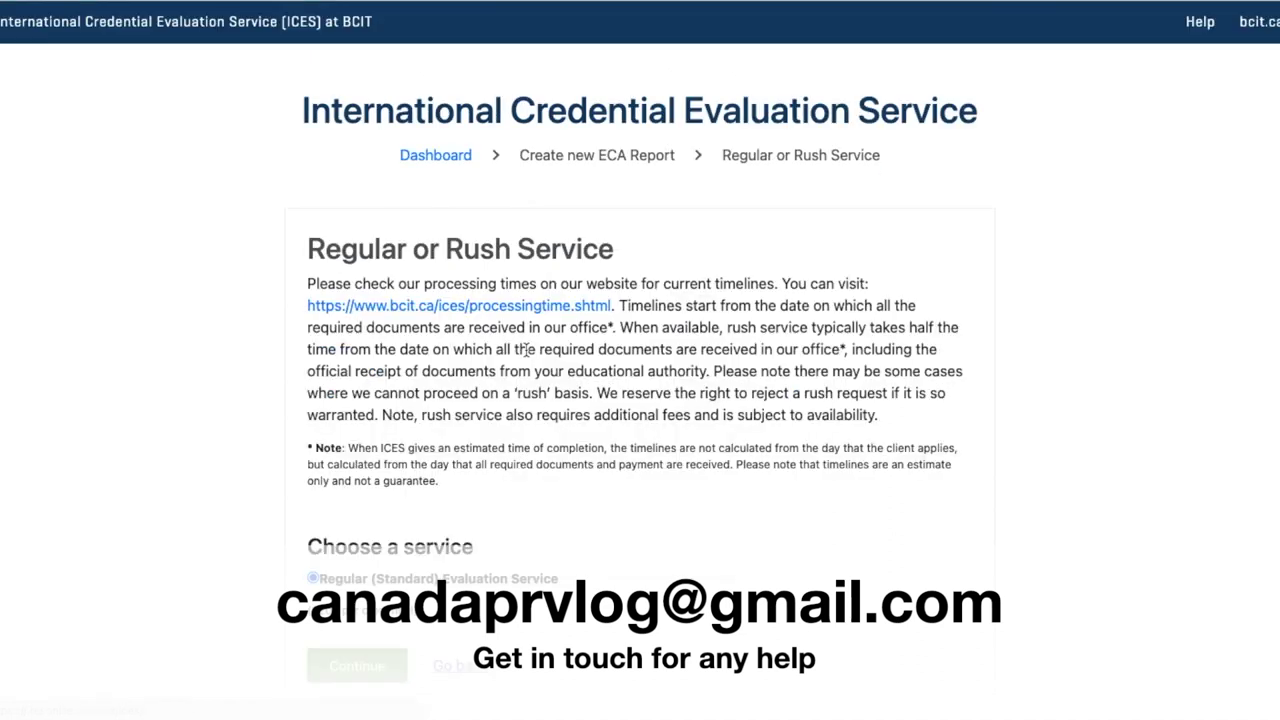
scroll(580, 291, down, 2)
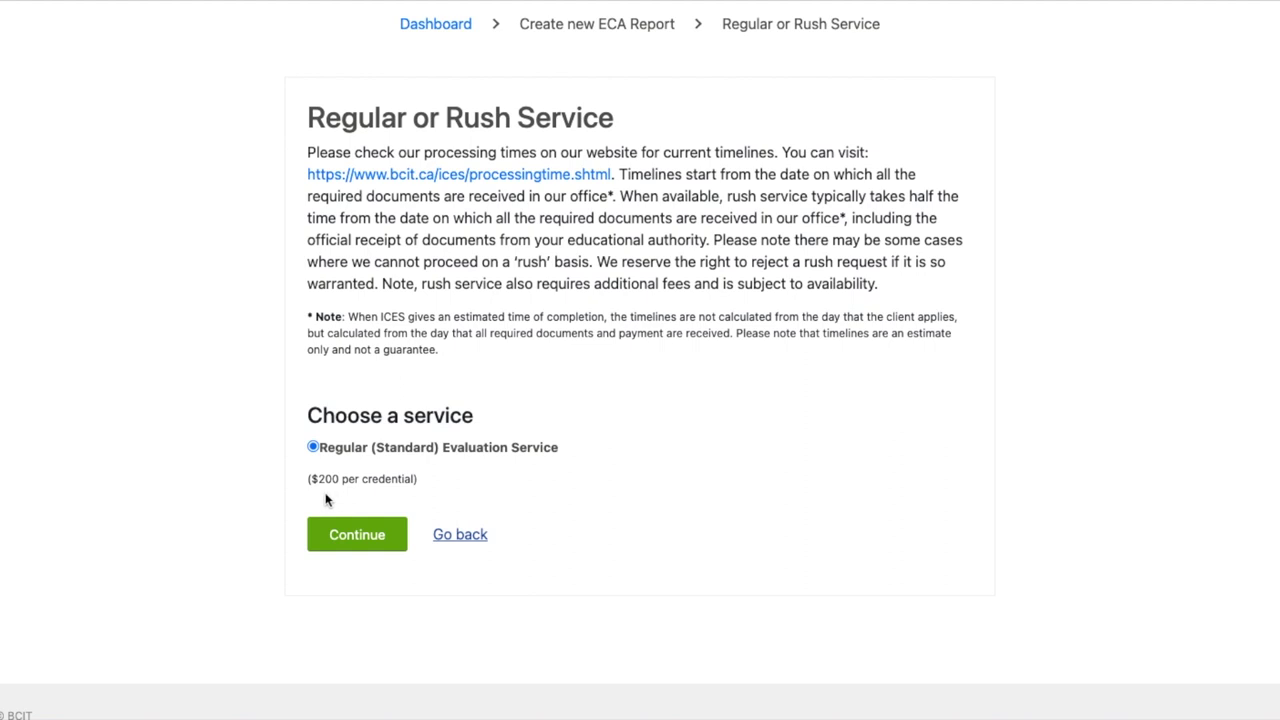
Accept Regular service and open the ICES document requirements page in a new tab
click(356, 536)
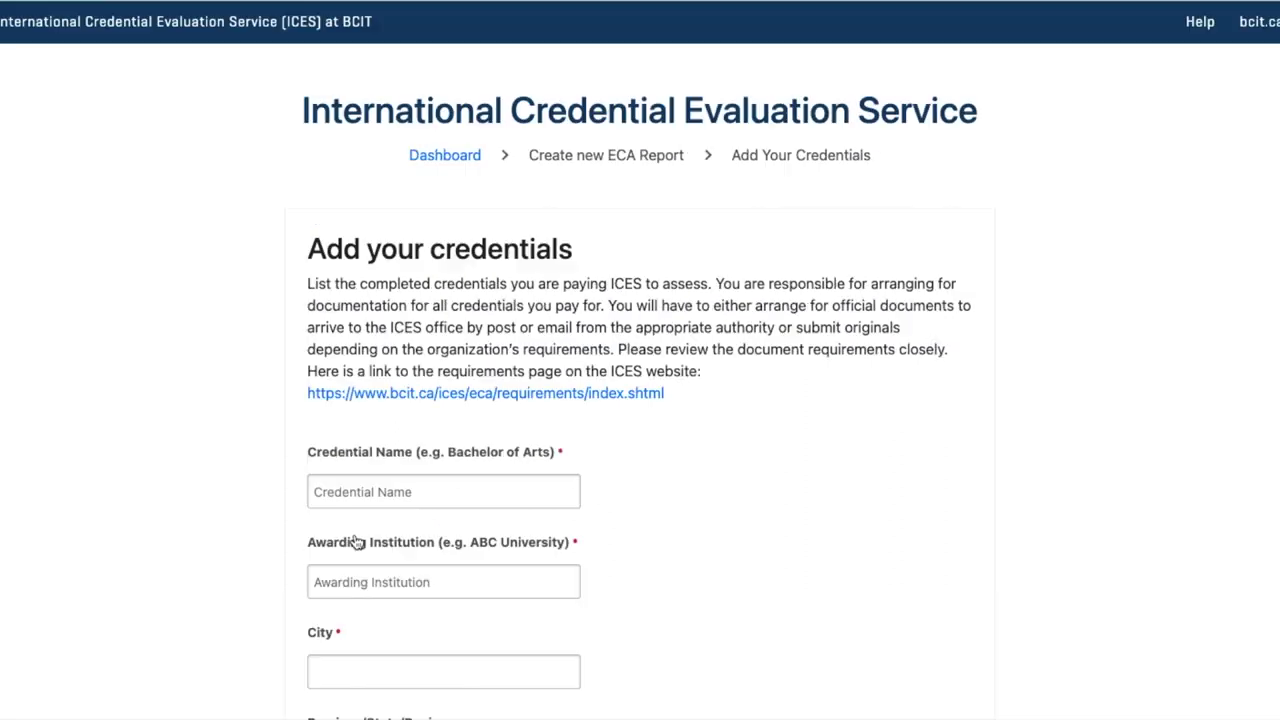
scroll(585, 480, down, 1)
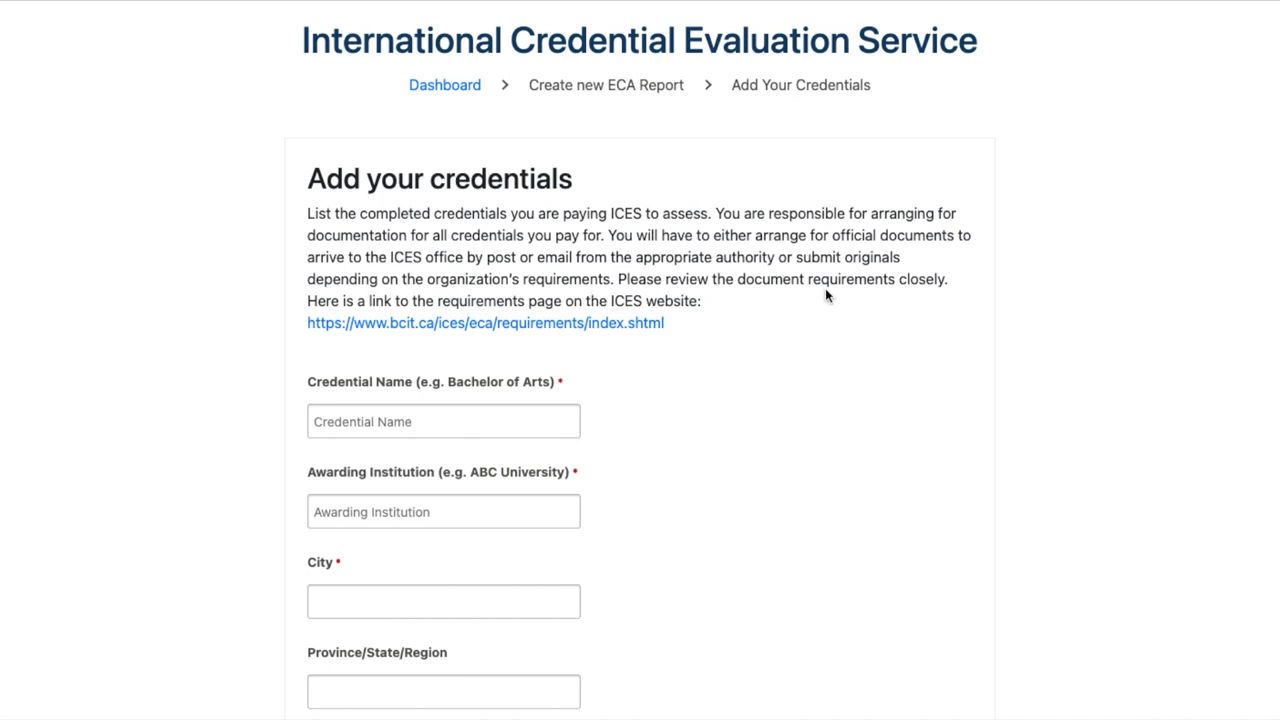
right_click(548, 324)
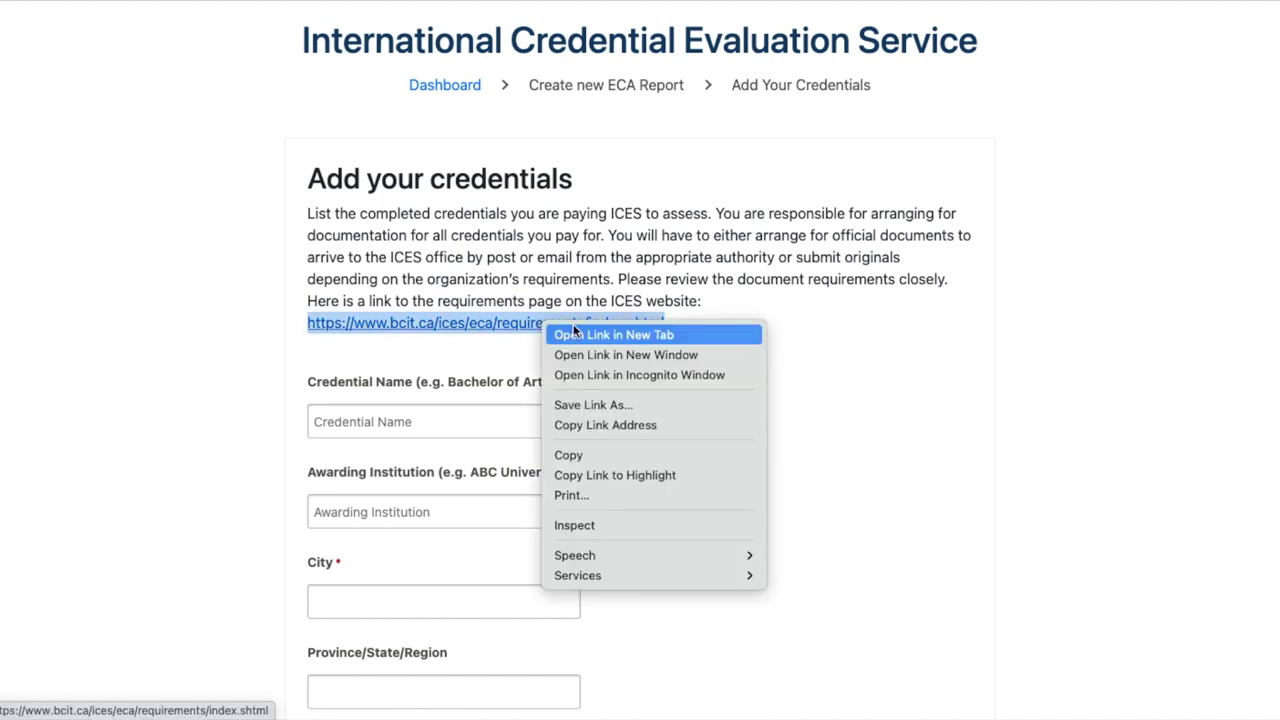
click(574, 334)
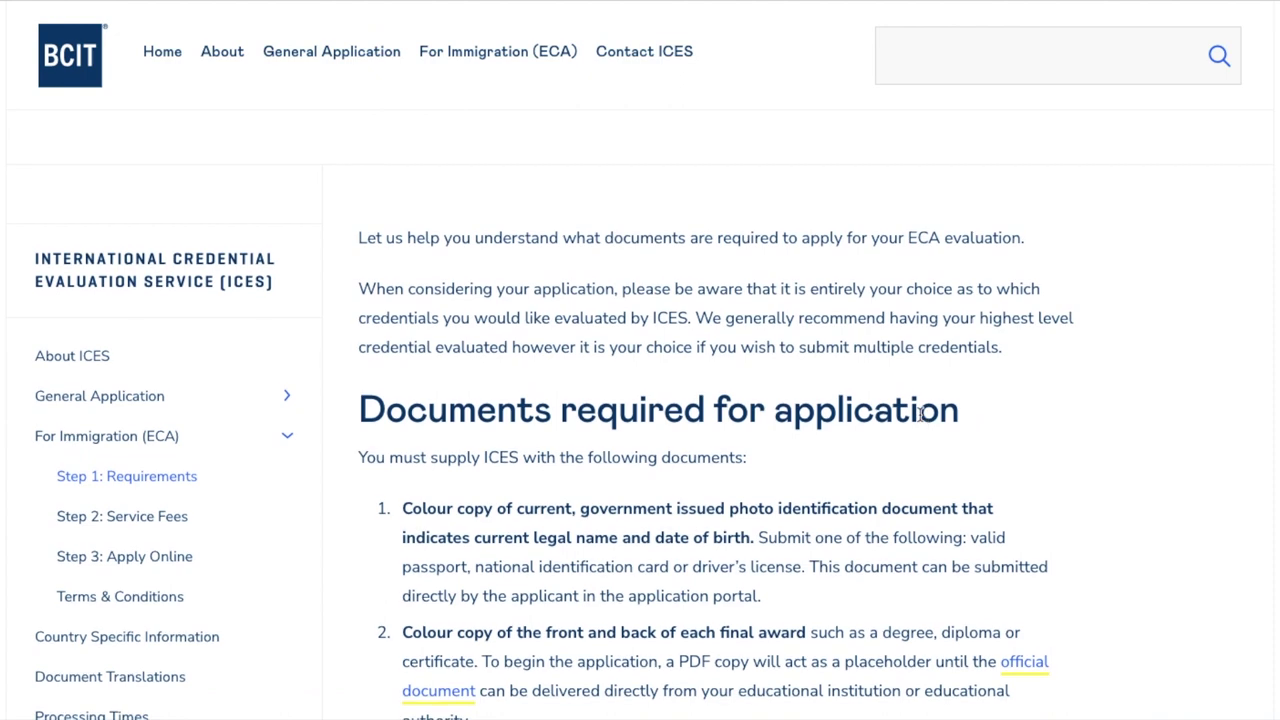
scroll(921, 420, down, 3)
scroll(919, 413, down, 2)
scroll(919, 413, up, 2)
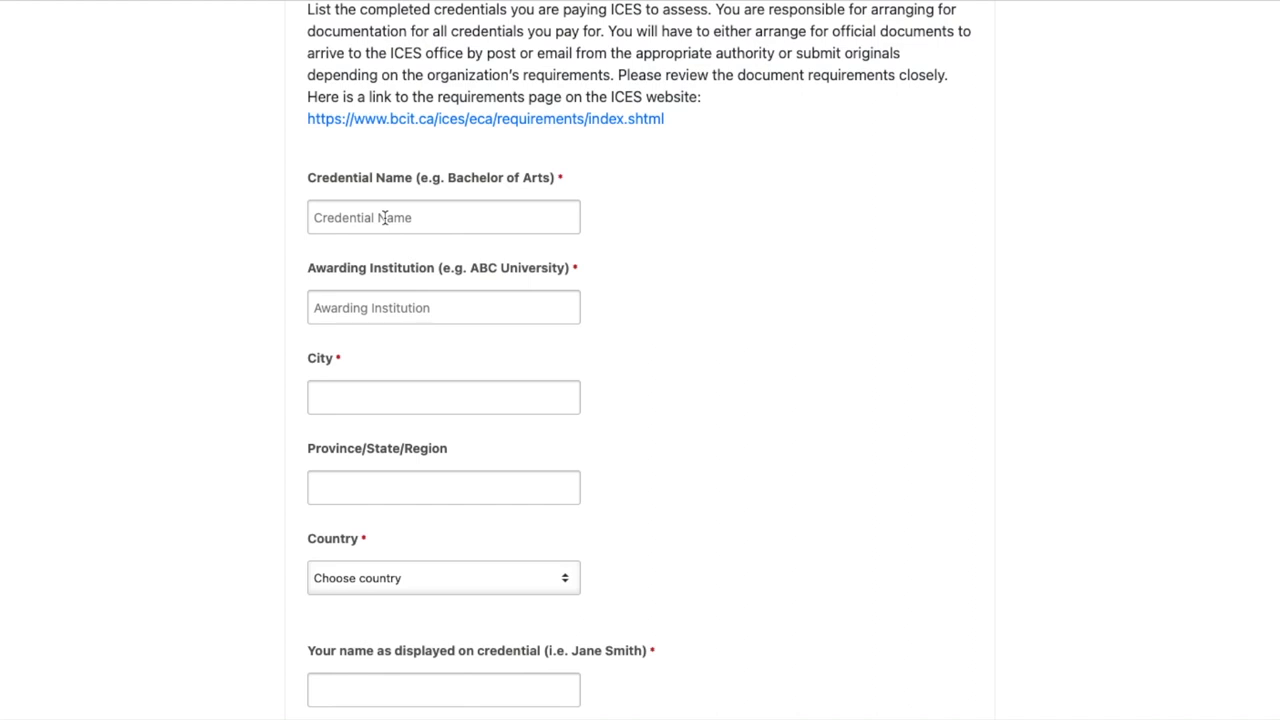
Enter Master of Commerce as the credential, awarded by University of Mumbai
click(384, 217)
click(474, 297)
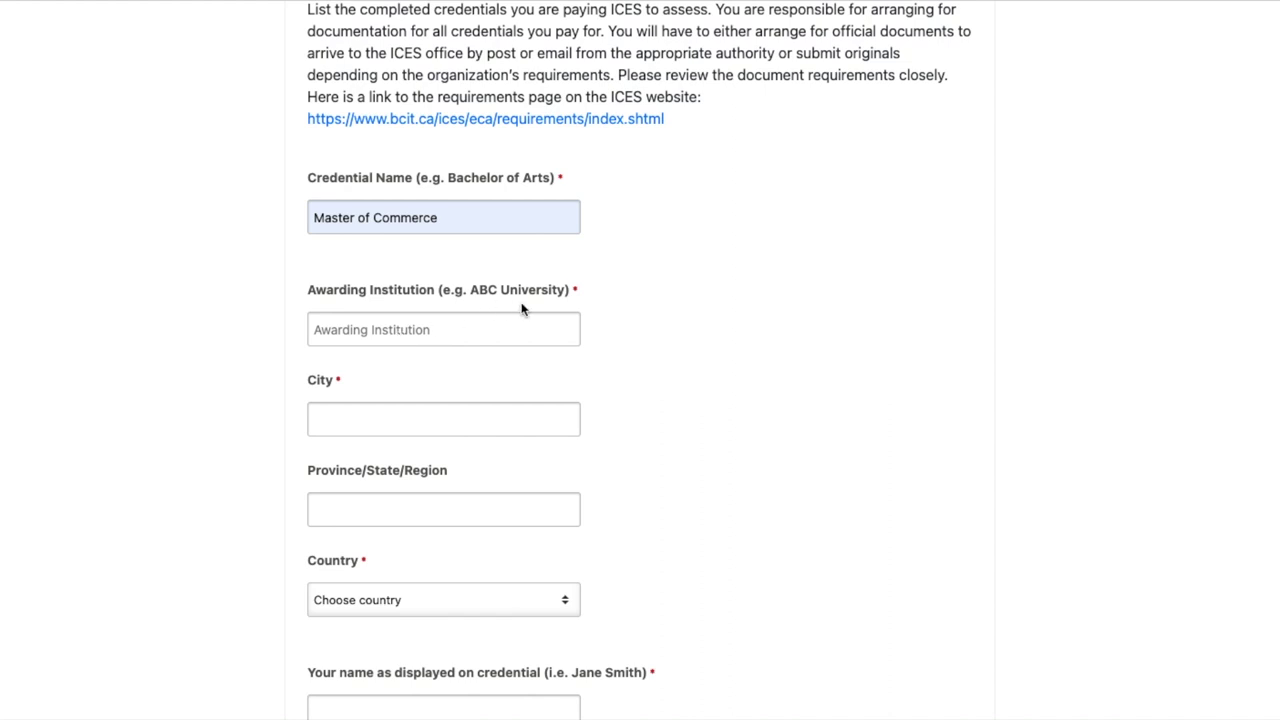
click(433, 327)
text(University of Mumbai)
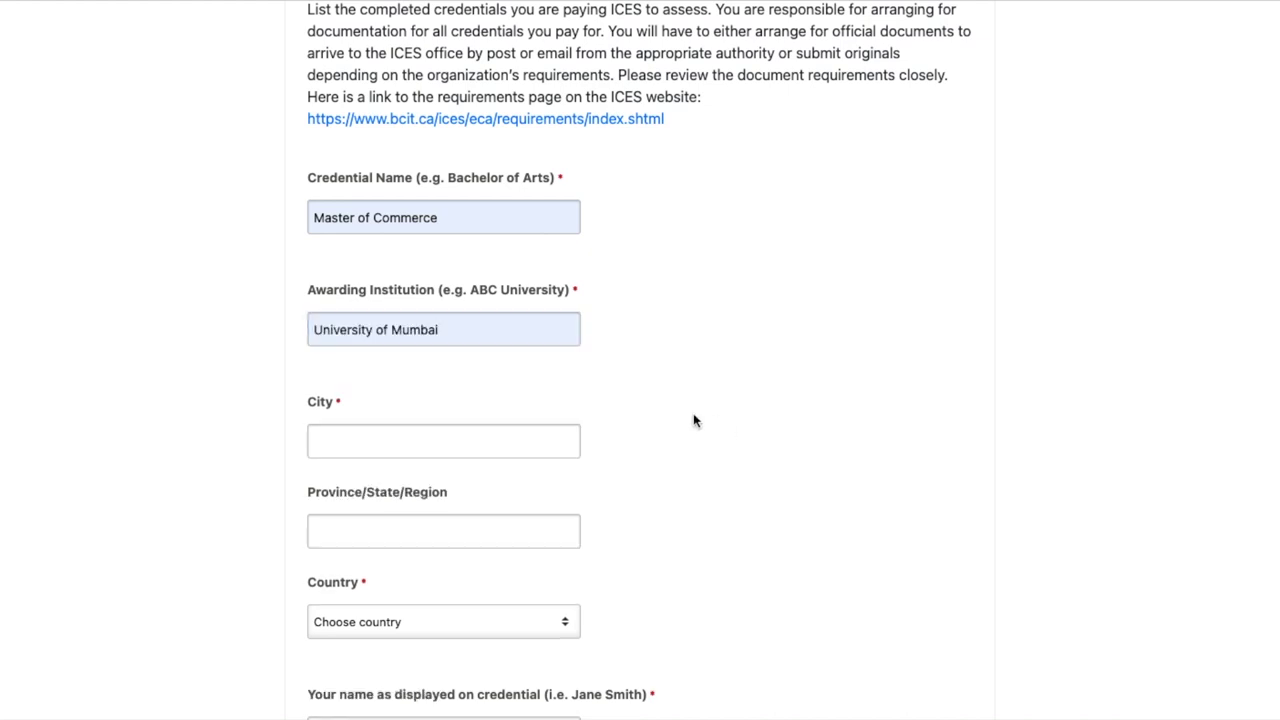
scroll(694, 420, down, 2)
Set the credential location to Mumbai, Maharashtra, India
click(365, 343)
text(Mumbai)
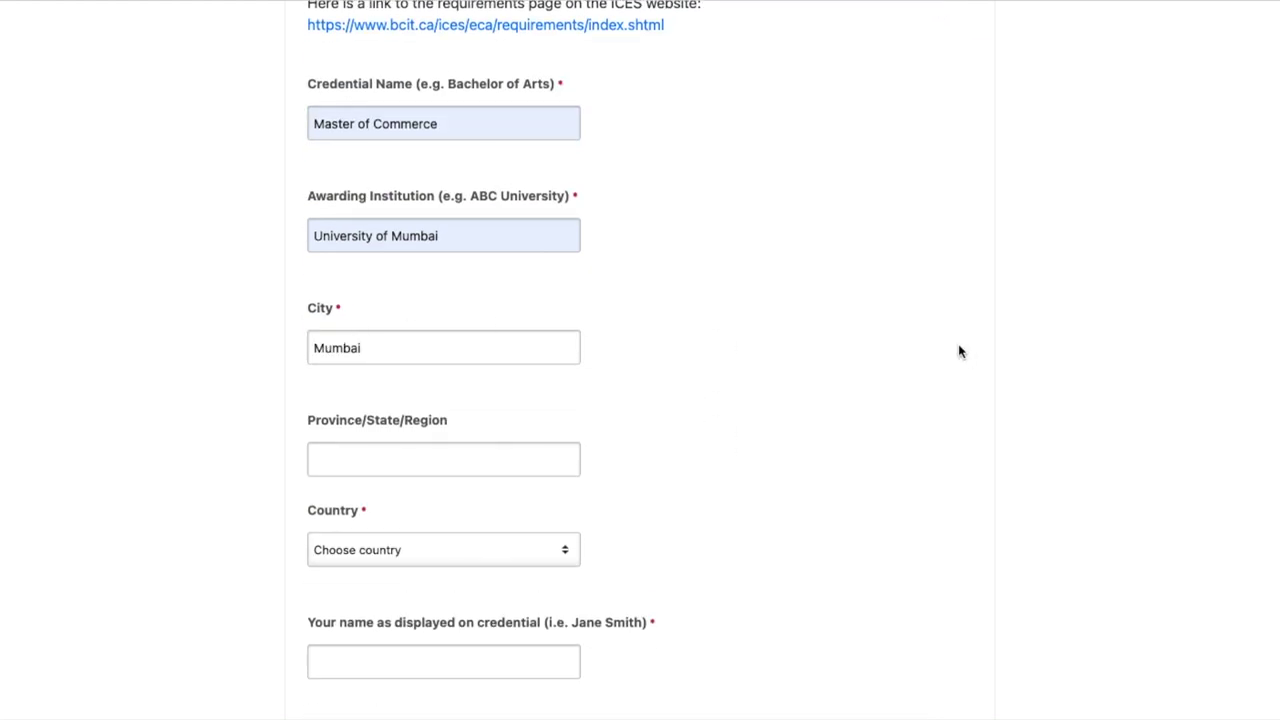
key(Tab)
text(Maharashtra)
scroll(750, 450, down, 1)
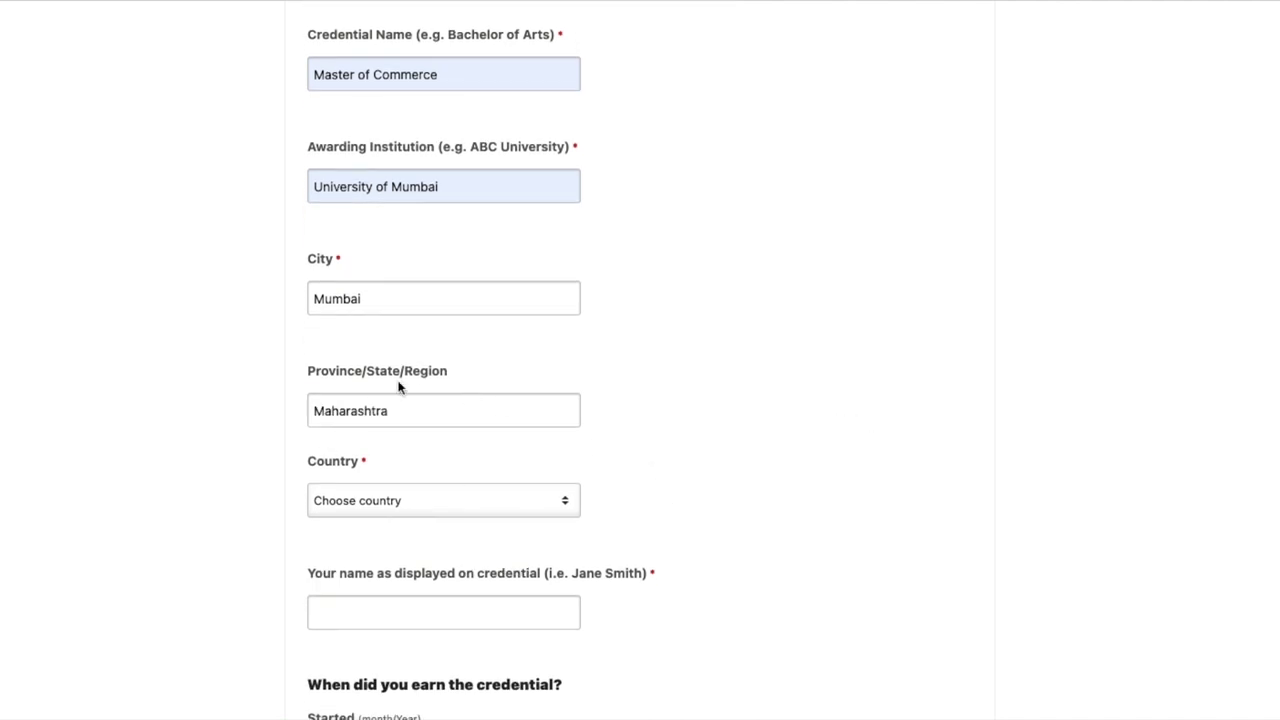
scroll(430, 420, down, 2)
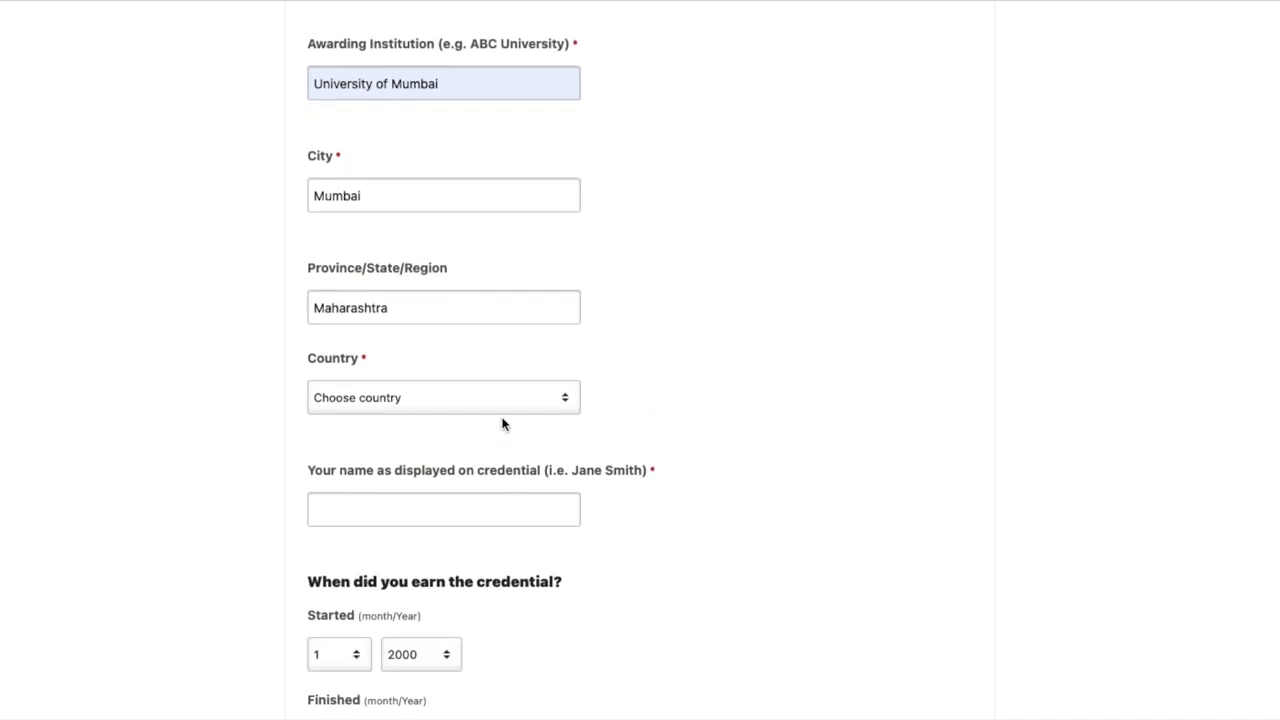
click(510, 398)
text(india)
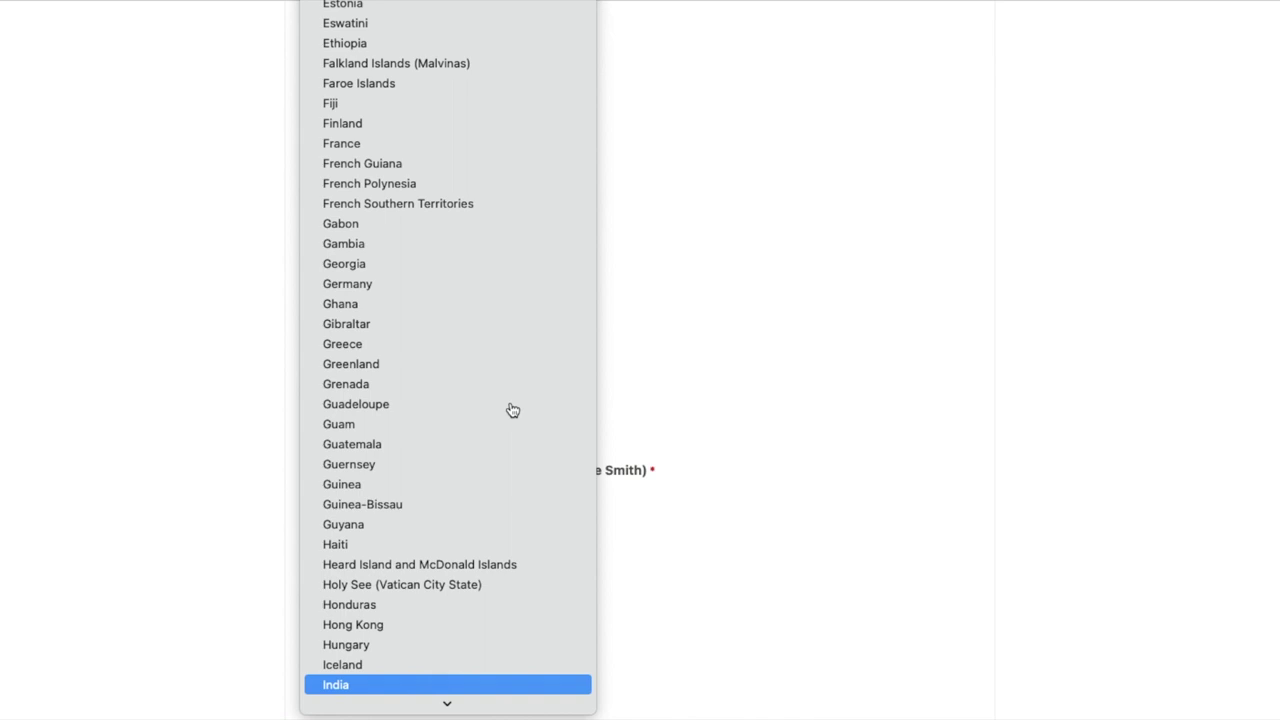
click(434, 685)
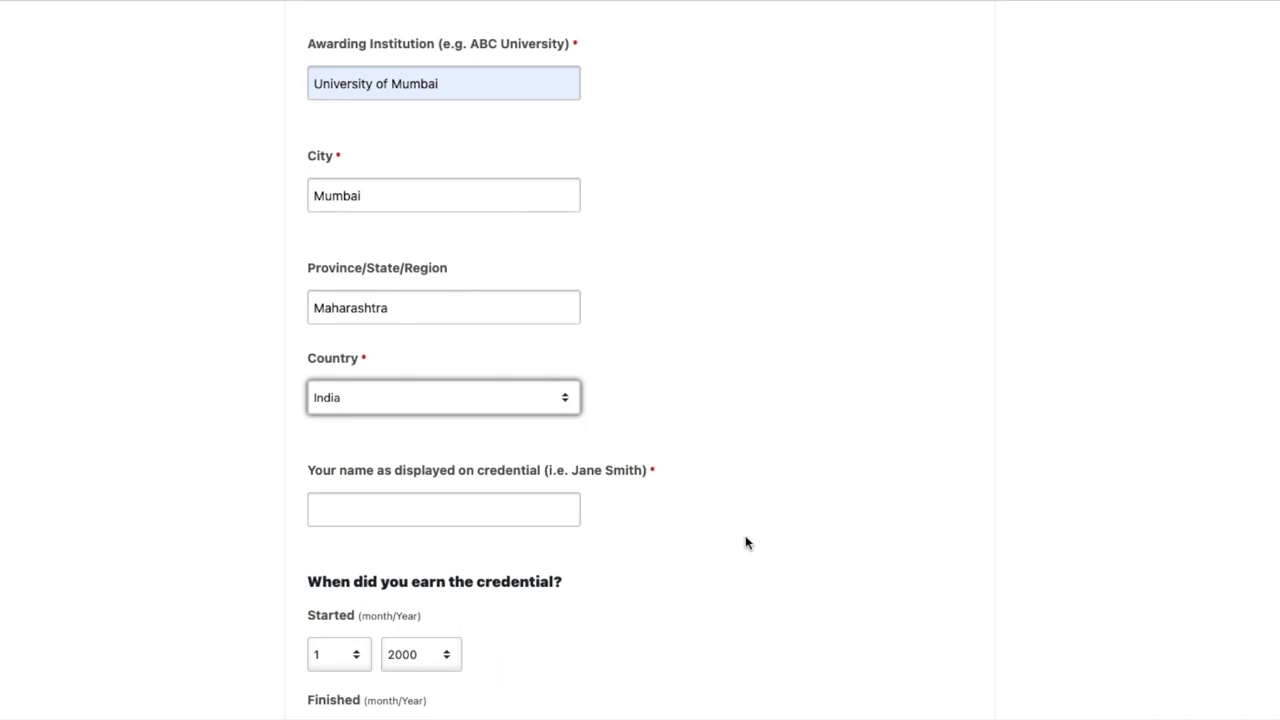
scroll(745, 540, up, 5)
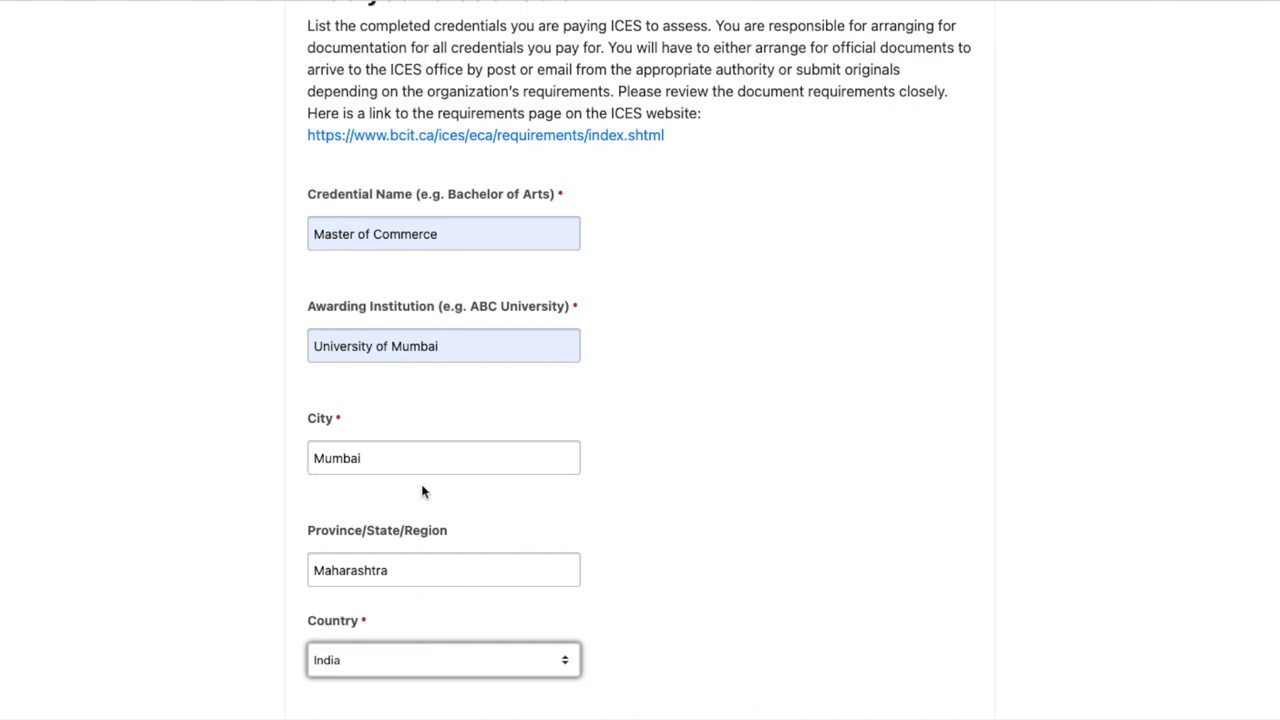
scroll(421, 491, down, 4)
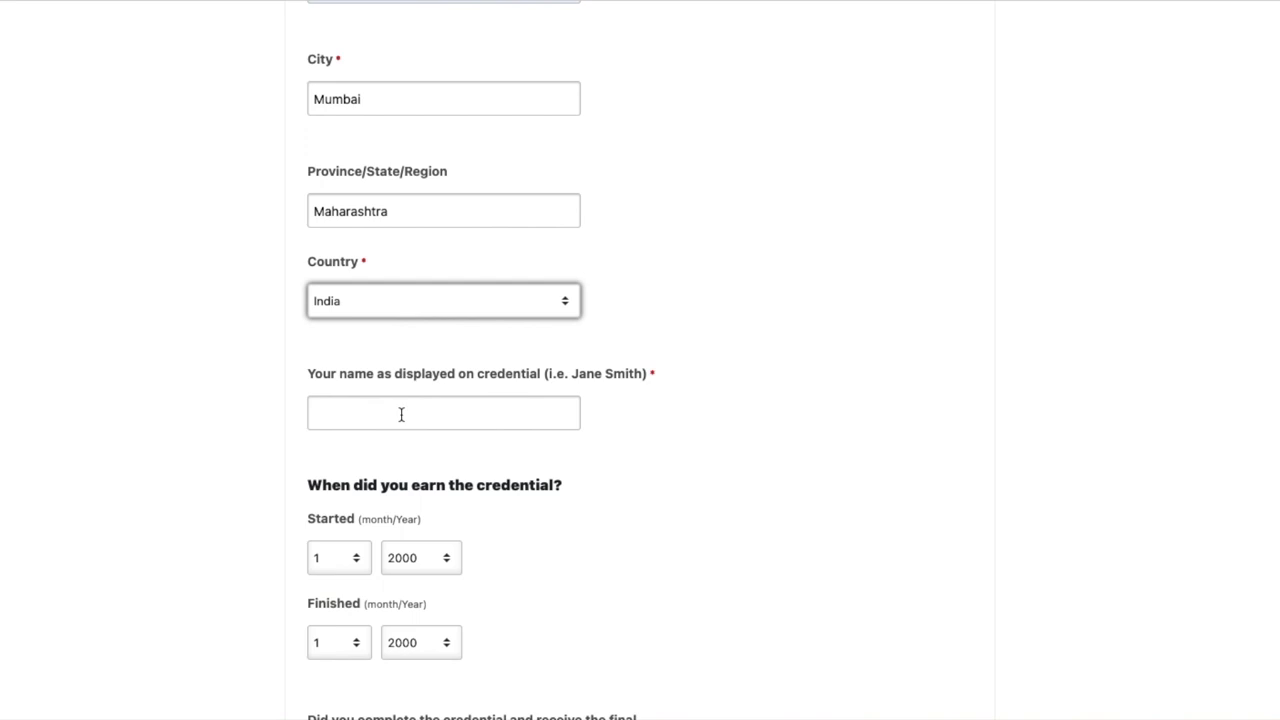
Paste the name shown on the credential into its field
click(401, 414)
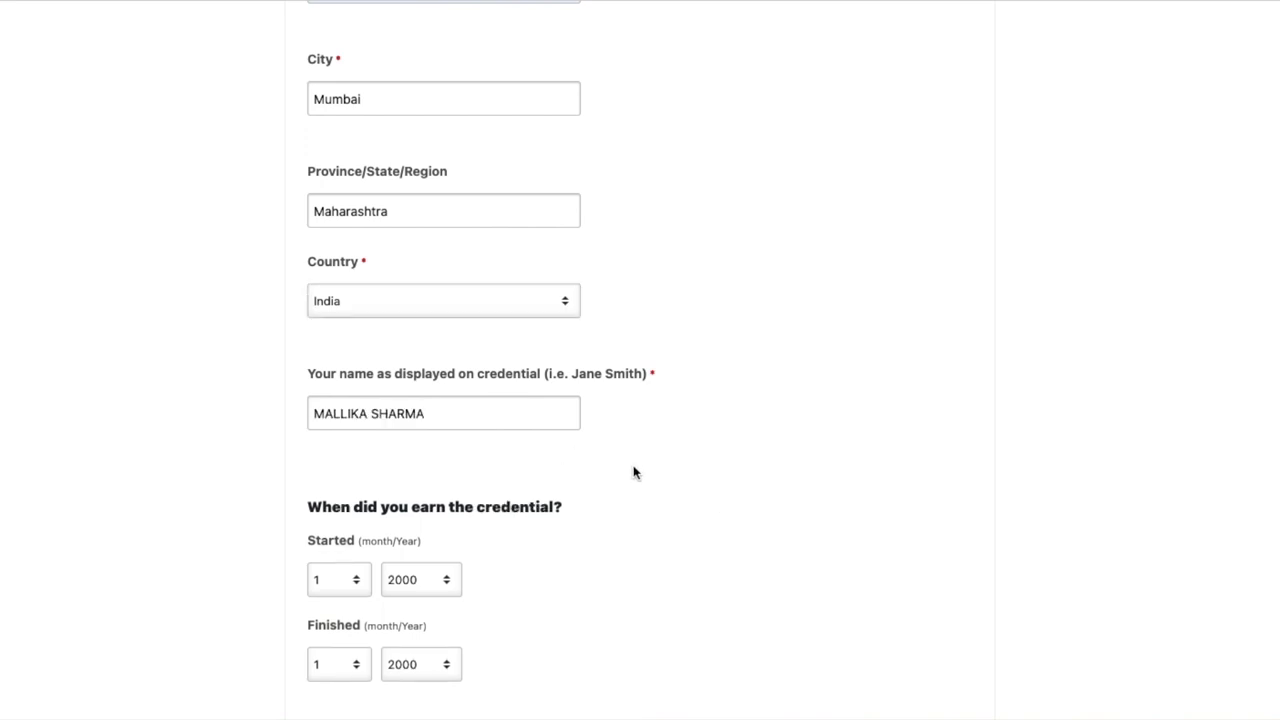
scroll(634, 472, down, 1)
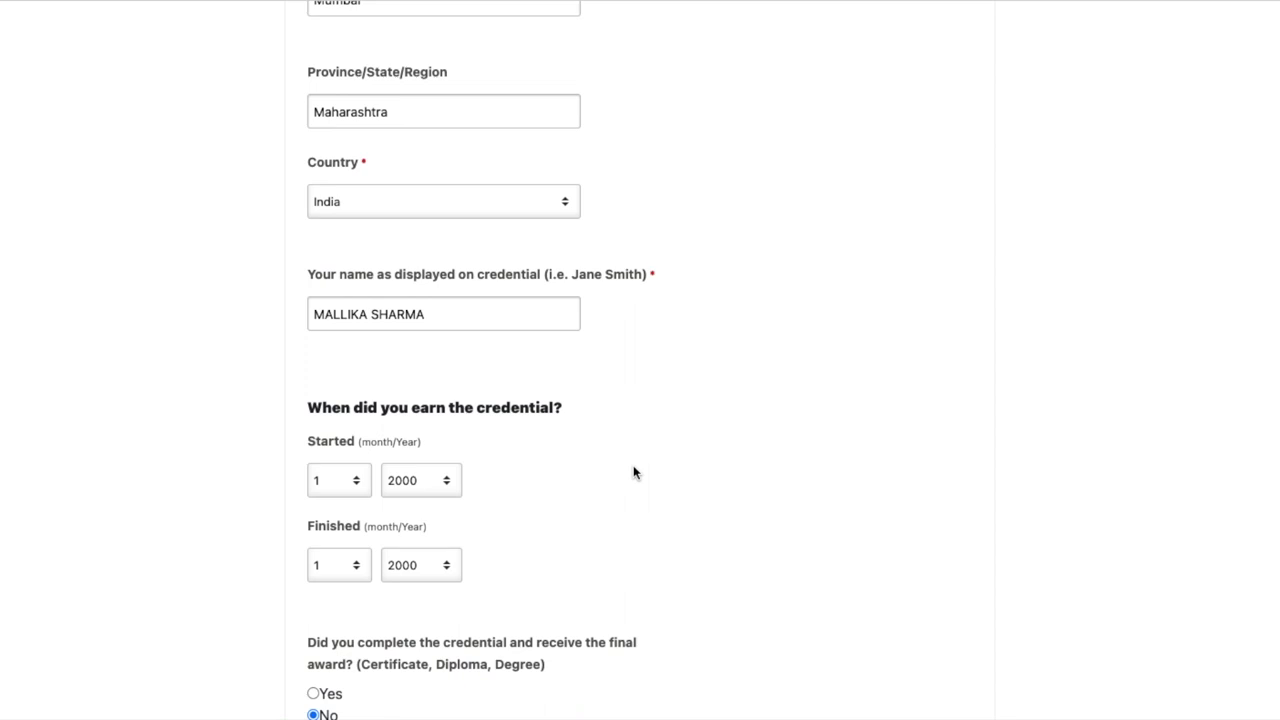
scroll(634, 471, down, 2)
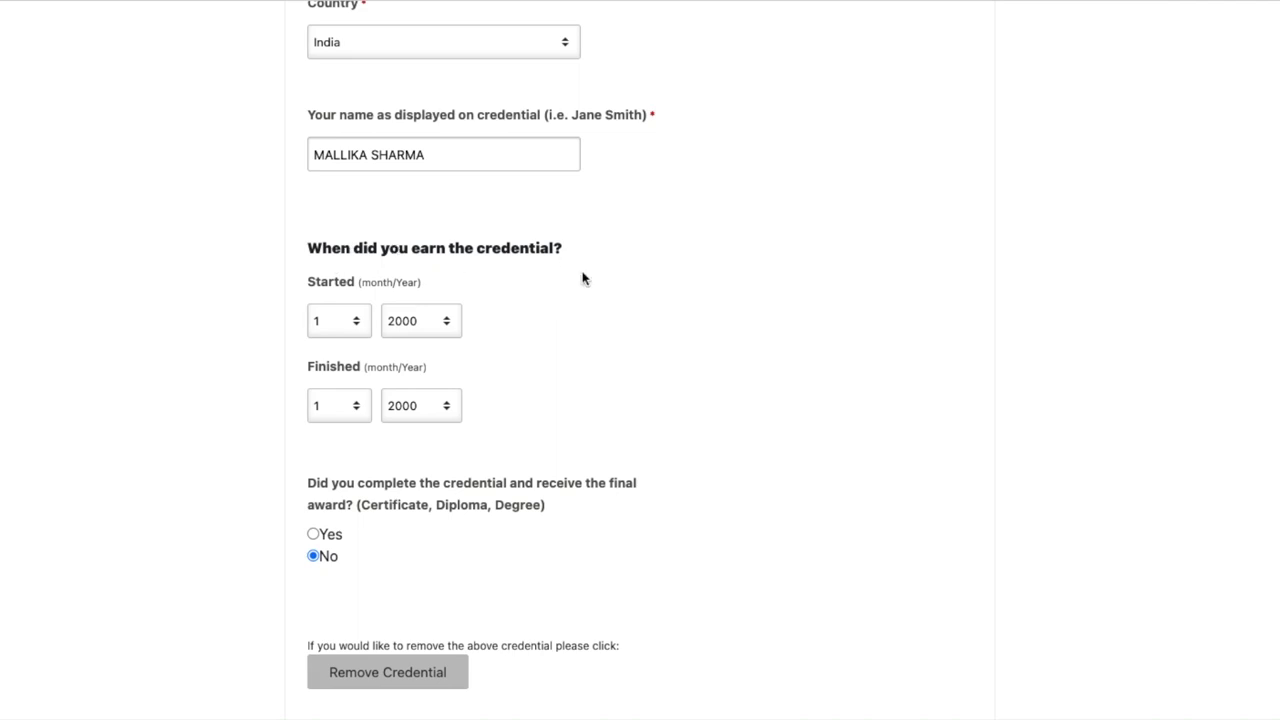
Set the start year to 2014 and the finish year to 2016
click(446, 324)
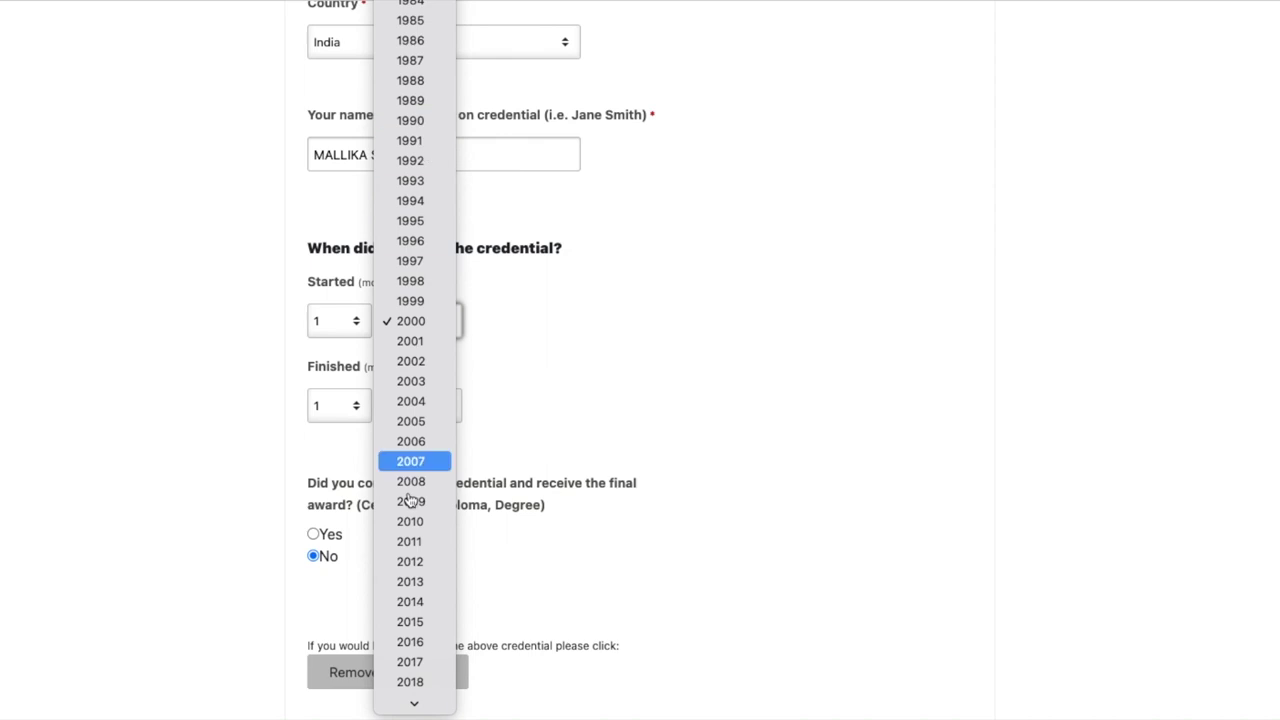
click(411, 605)
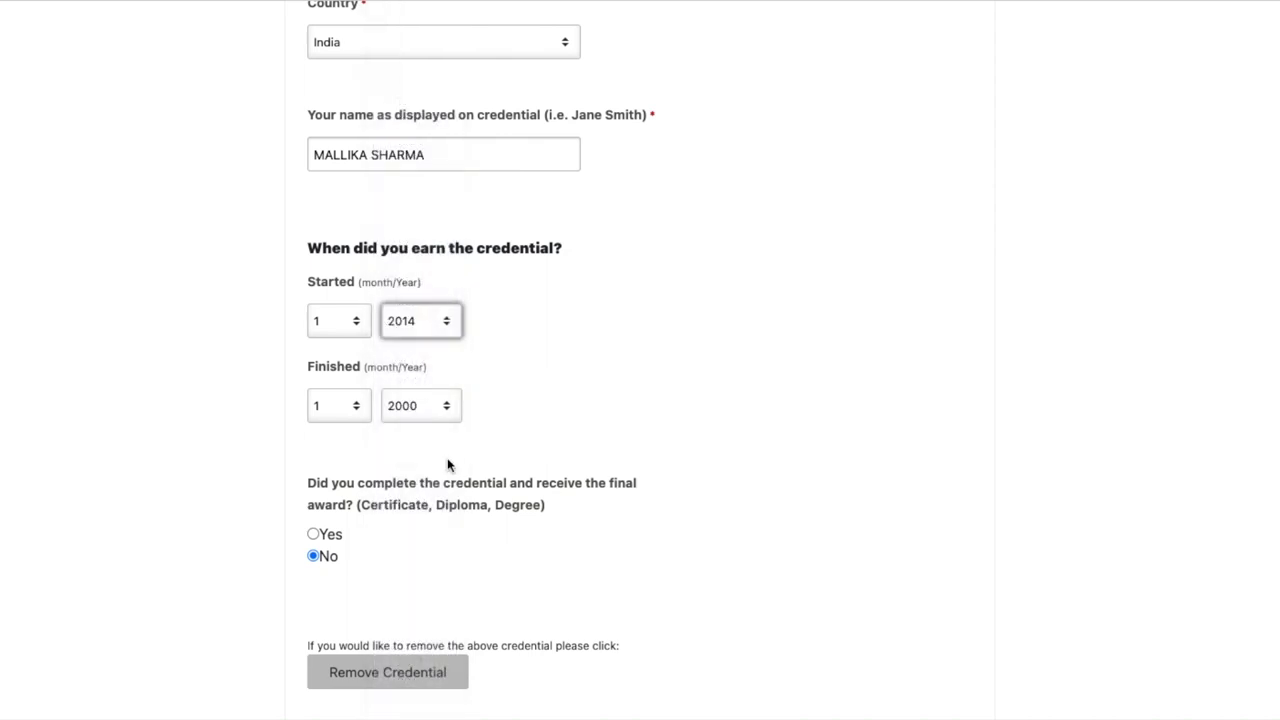
click(440, 408)
mouse_move(414, 703)
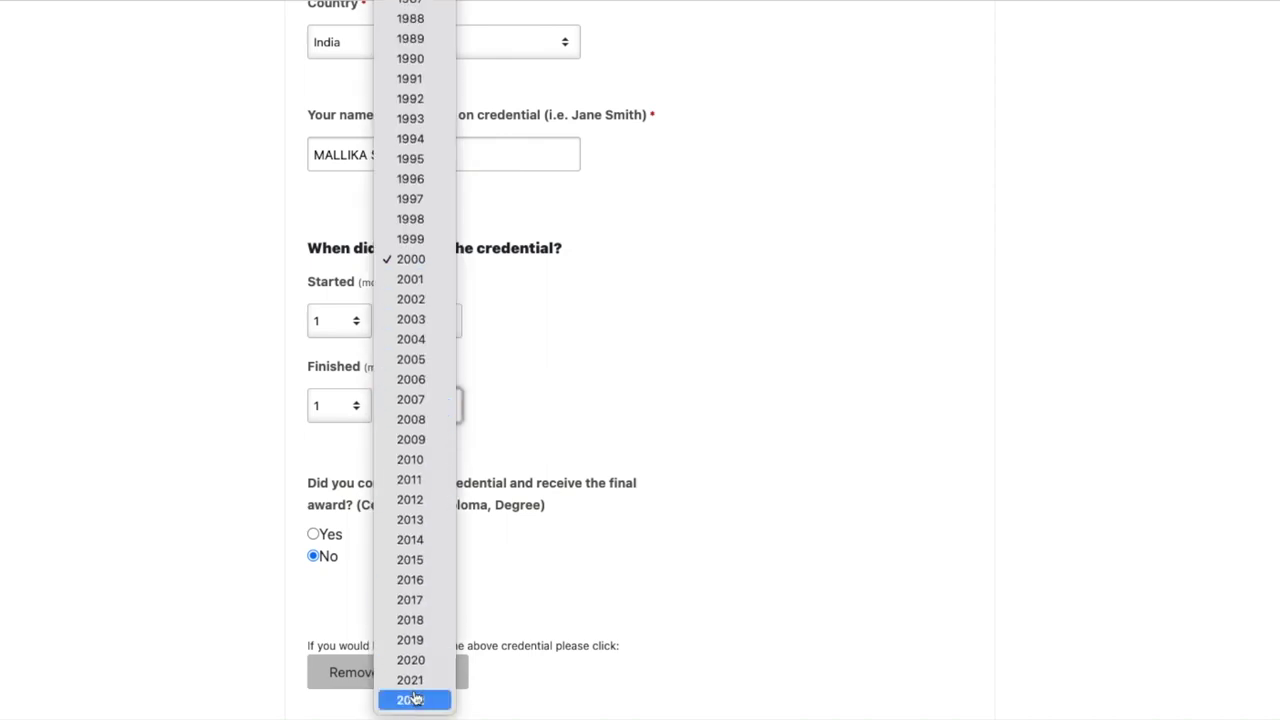
click(435, 580)
scroll(574, 486, down, 1)
scroll(574, 486, up, 3)
scroll(575, 485, up, 3)
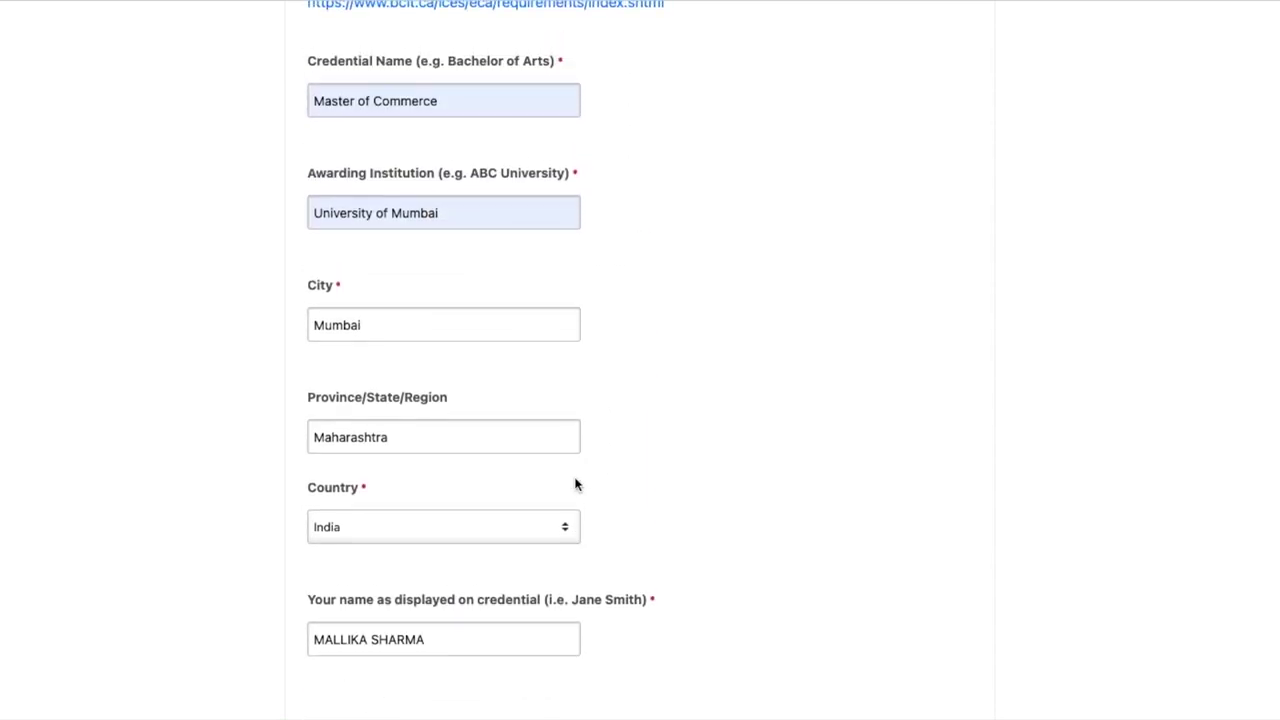
scroll(477, 545, down, 3)
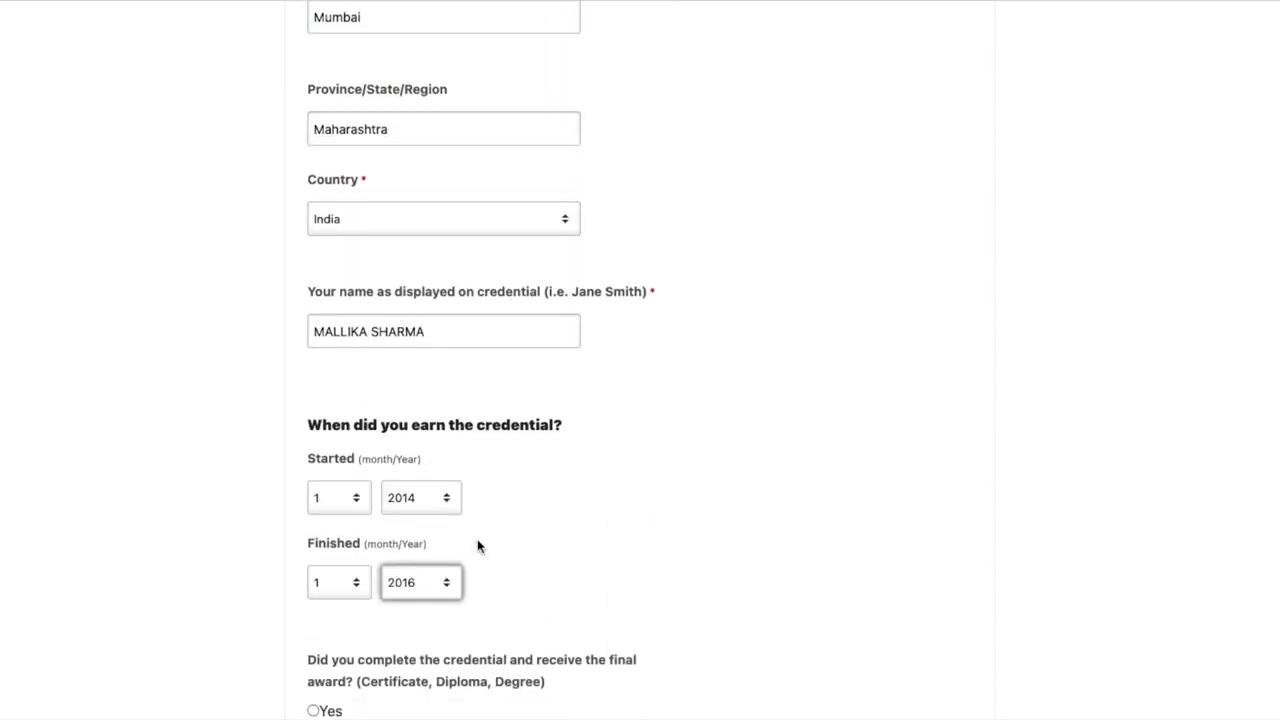
scroll(477, 543, up, 2)
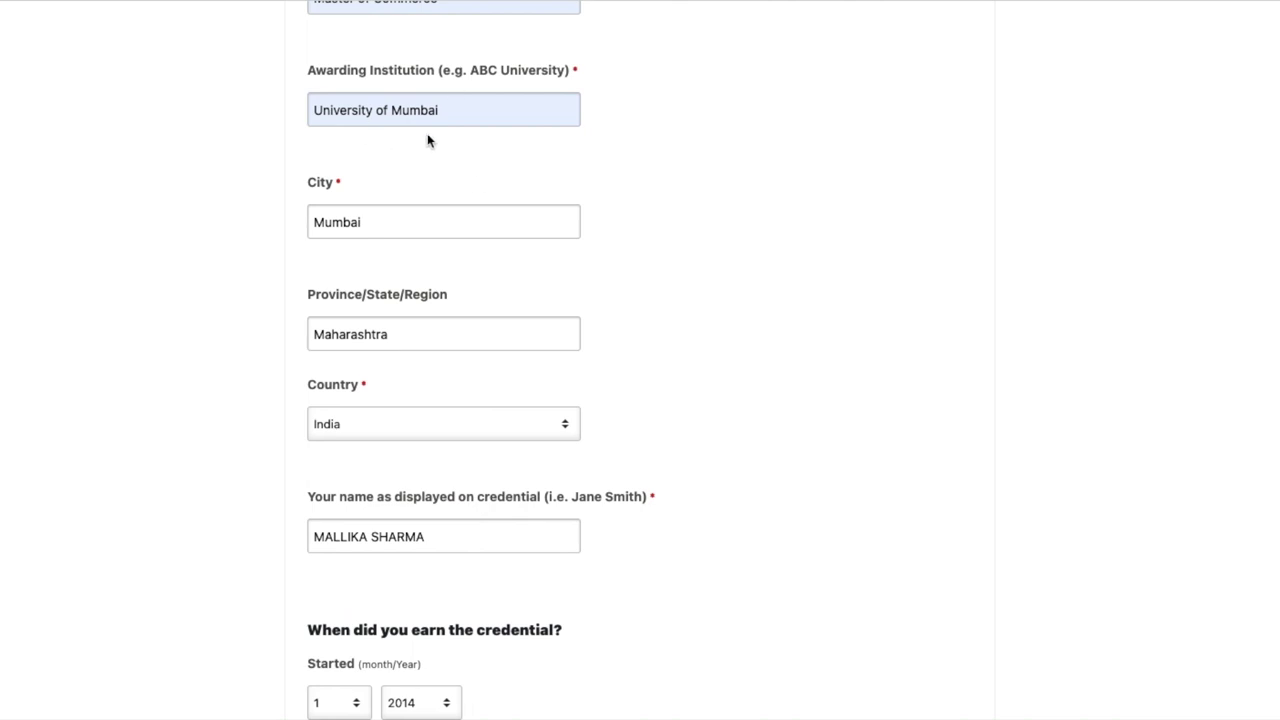
scroll(498, 144, down, 1)
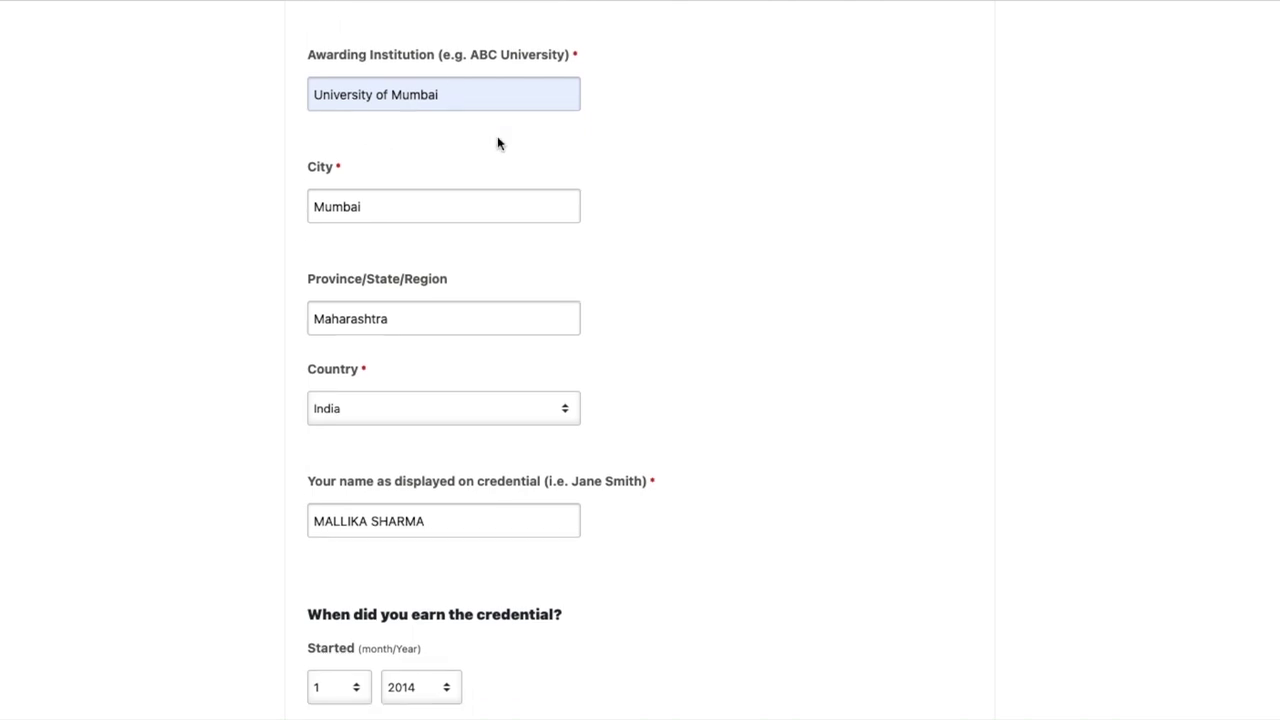
scroll(498, 144, down, 1)
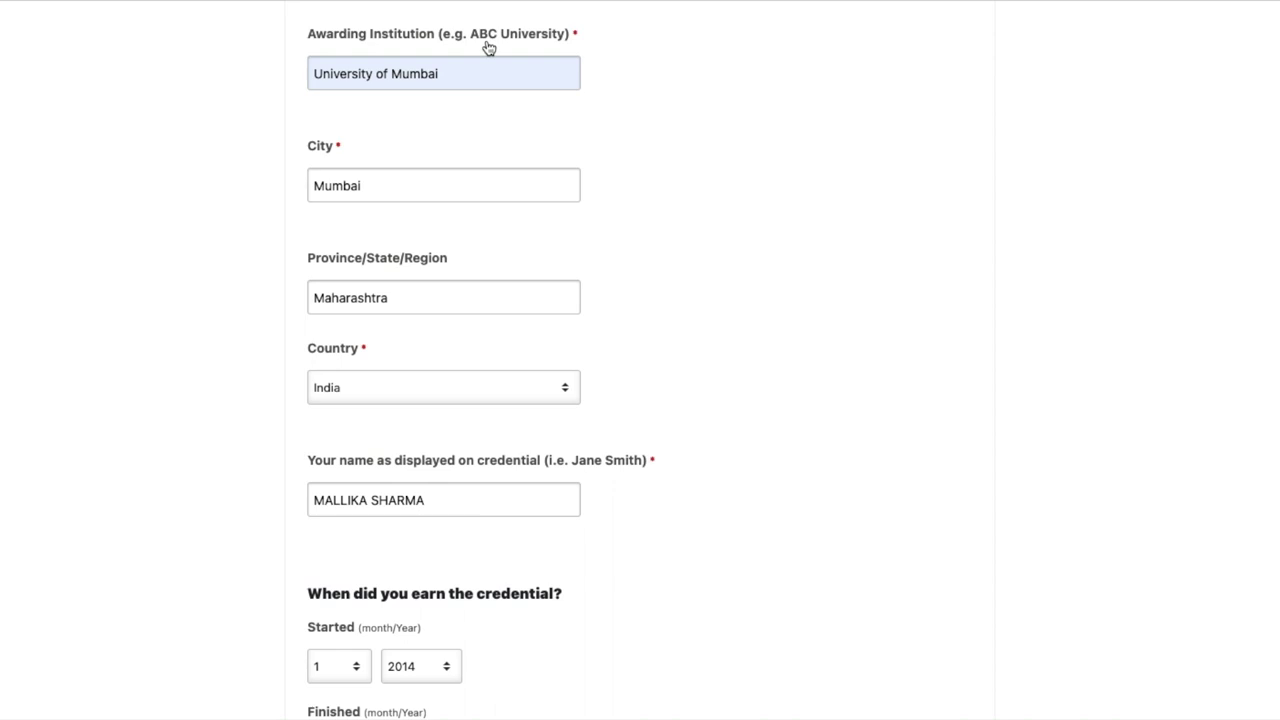
scroll(513, 473, down, 2)
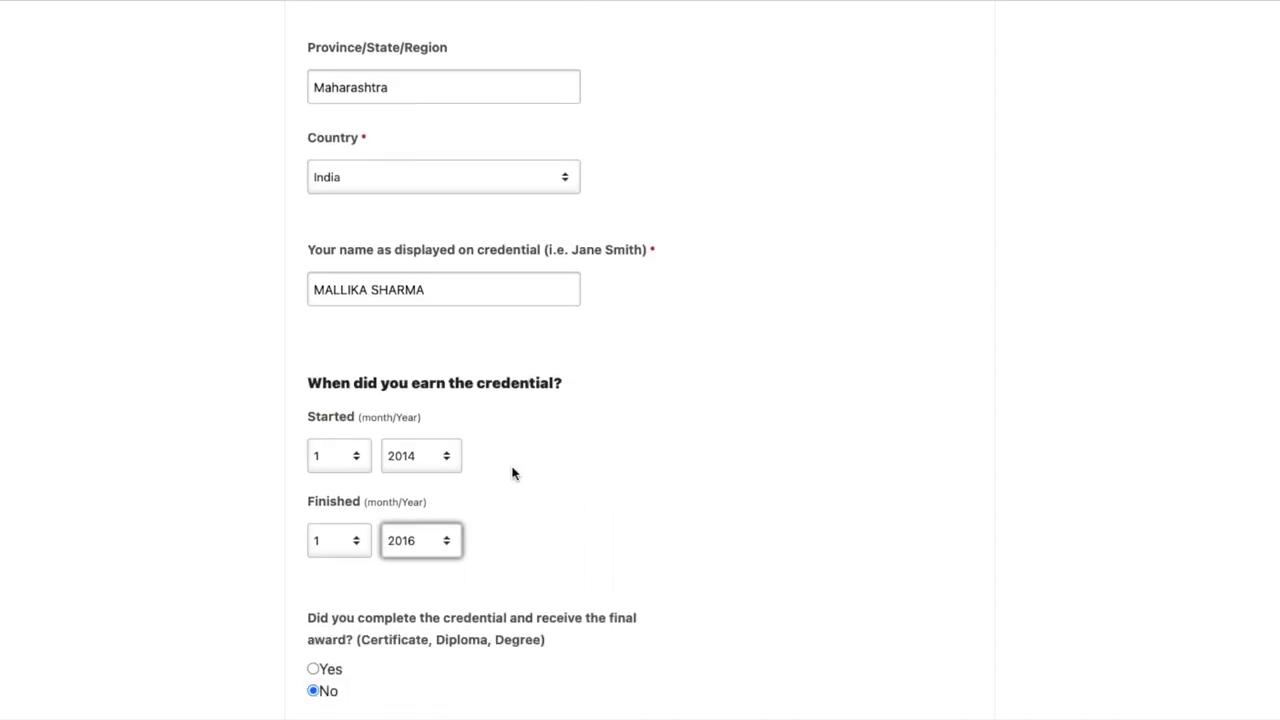
scroll(513, 473, down, 1)
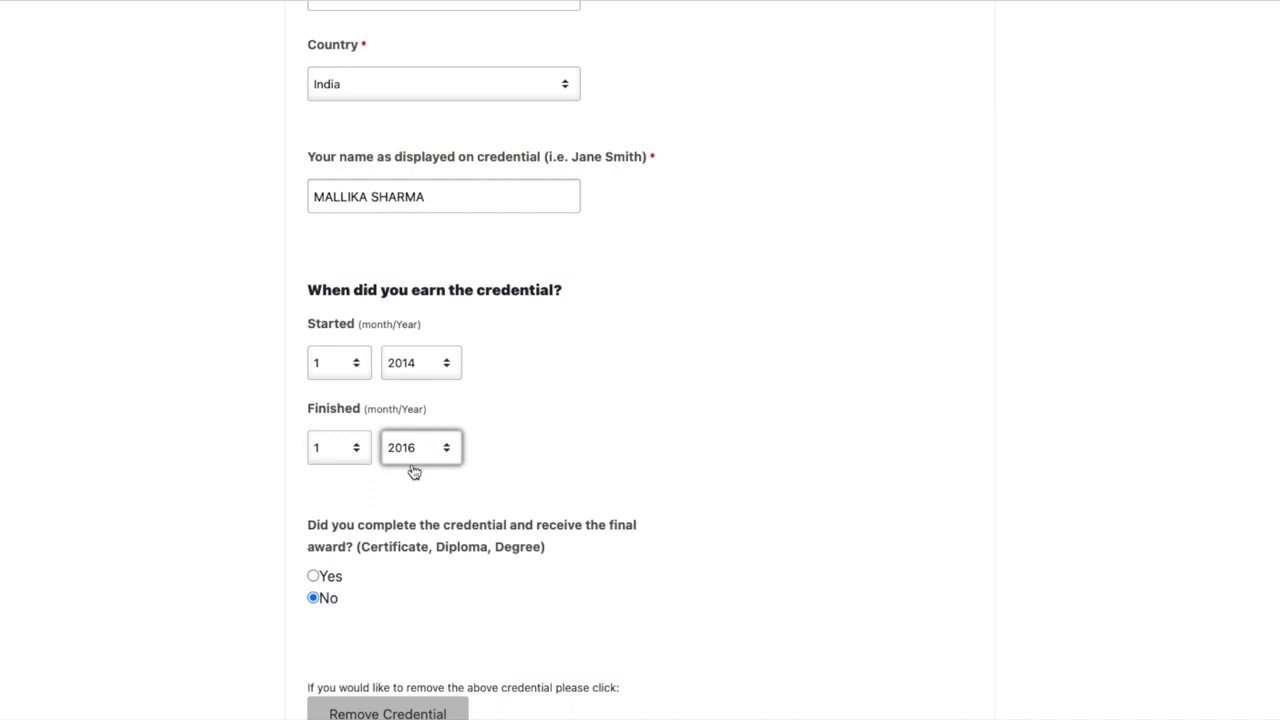
scroll(571, 566, down, 2)
Set start month 6 and finish month 5, and mark the credential completed: Yes
click(345, 245)
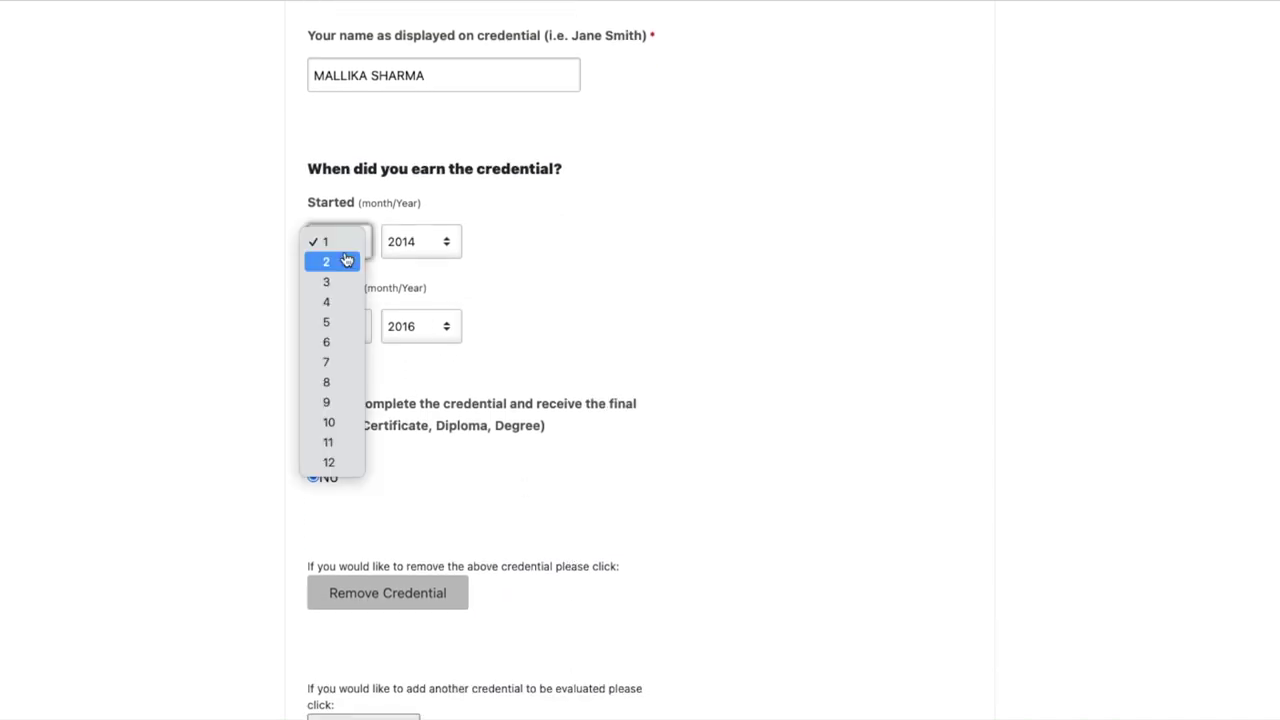
click(327, 343)
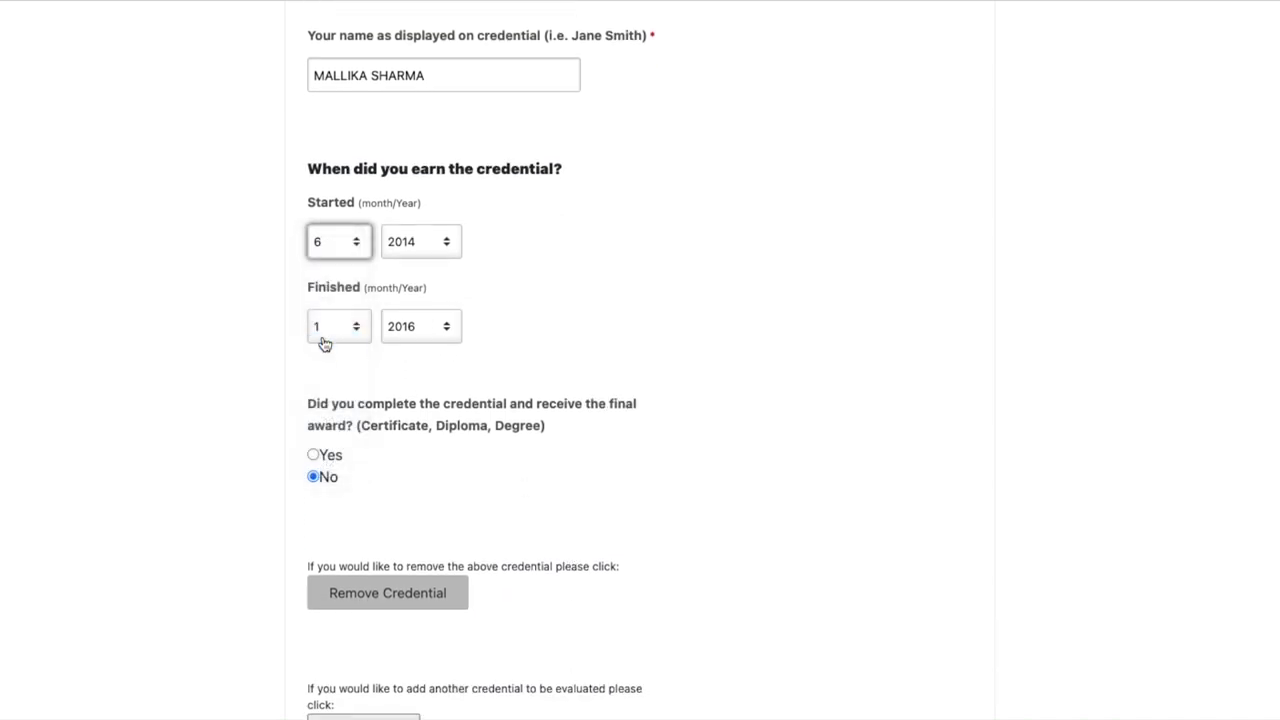
click(350, 336)
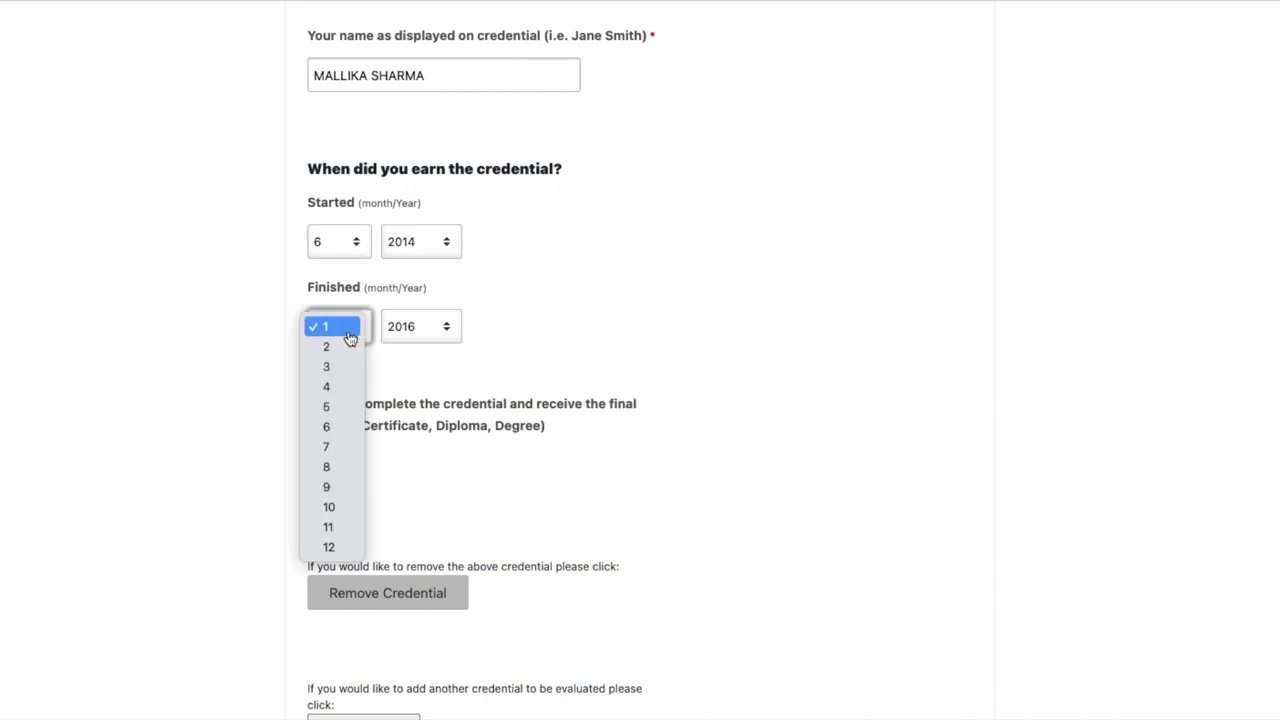
click(338, 408)
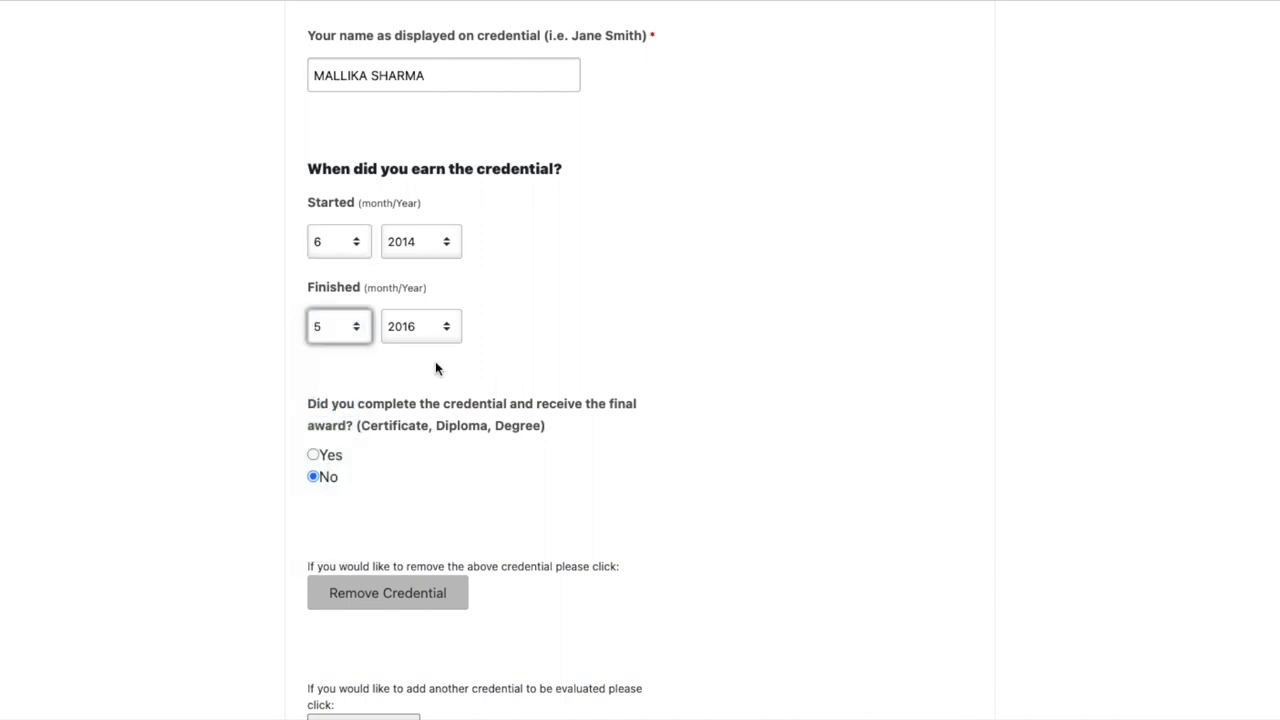
scroll(555, 476, down, 1)
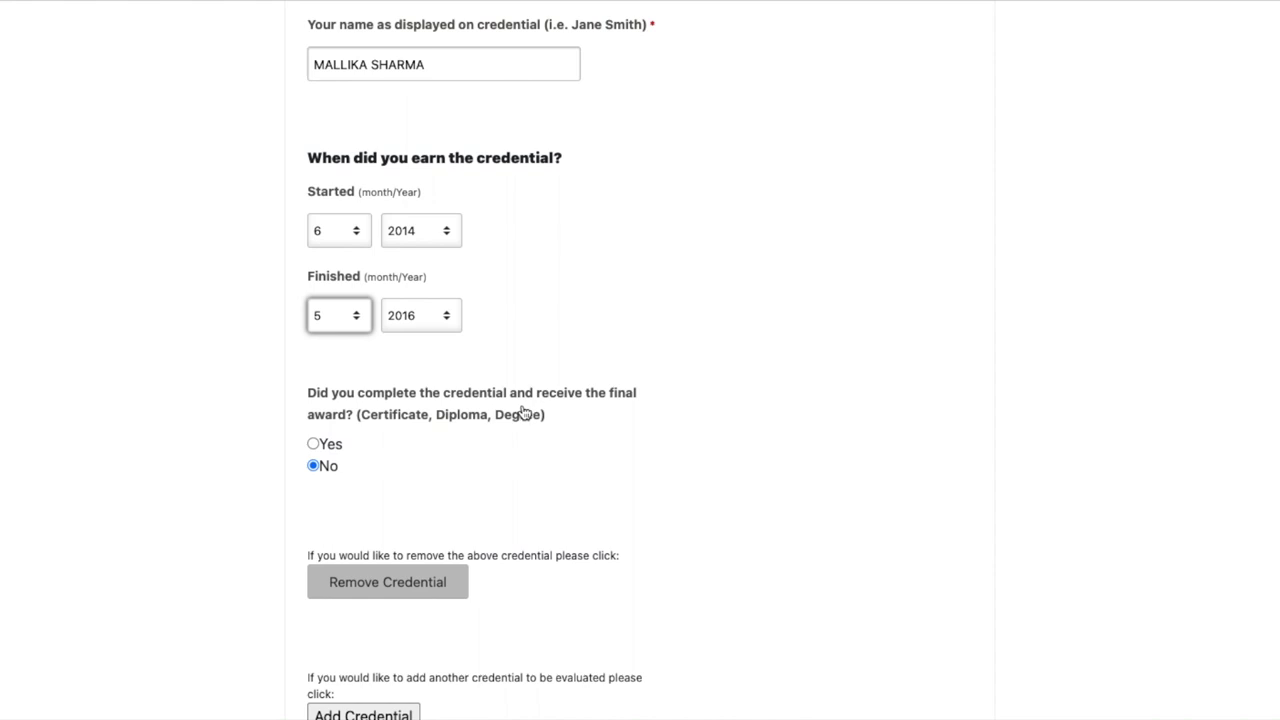
click(313, 443)
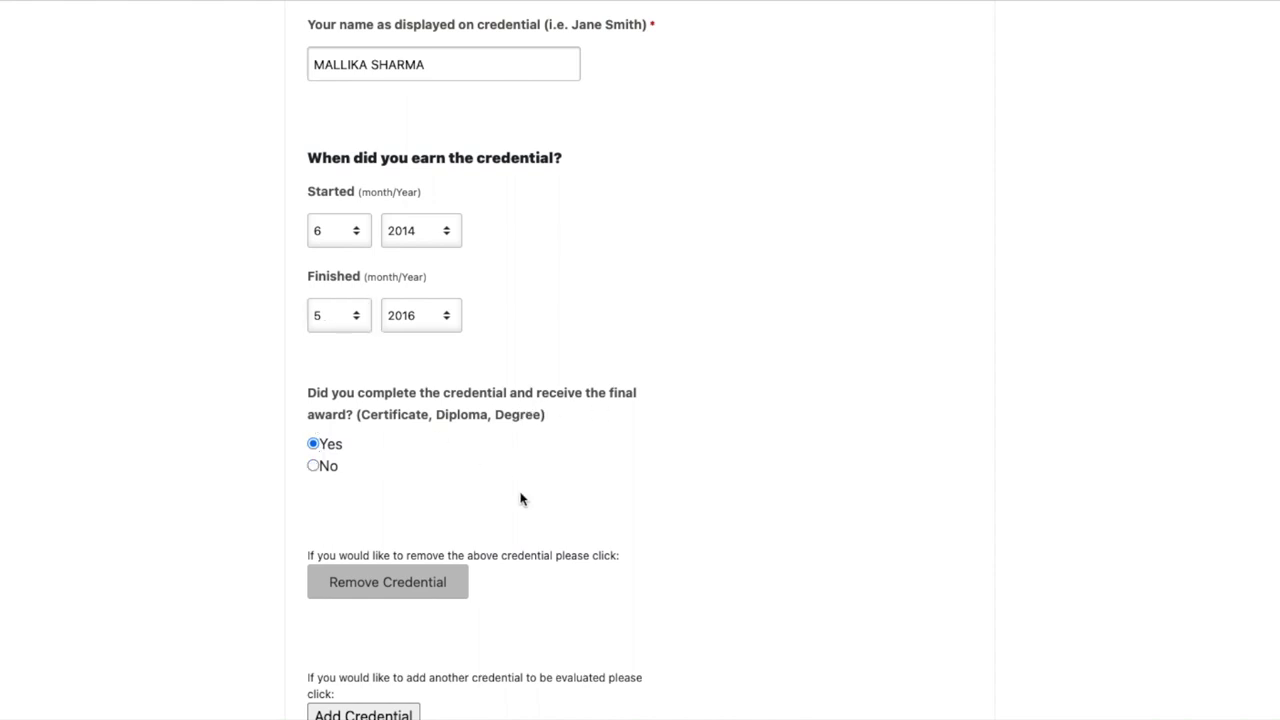
Check the completed credential form and continue to the Attach supporting documents page
scroll(523, 497, down, 3)
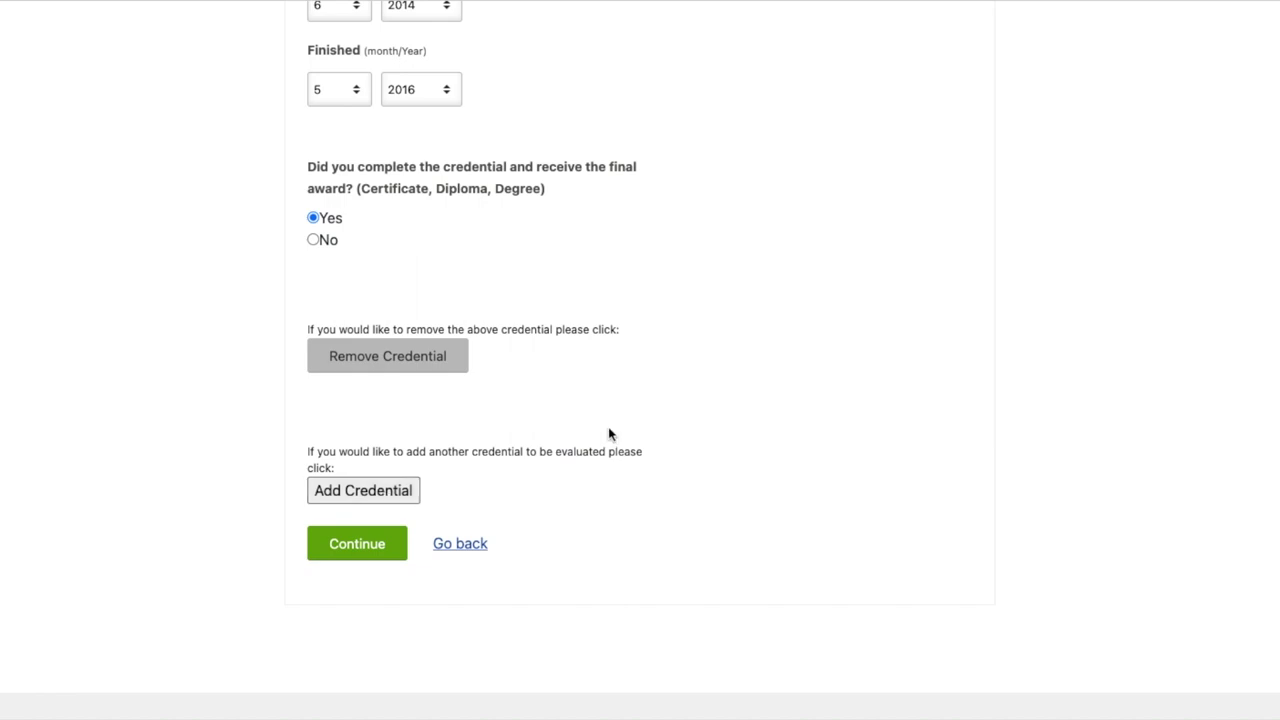
scroll(608, 434, up, 1)
scroll(427, 525, up, 5)
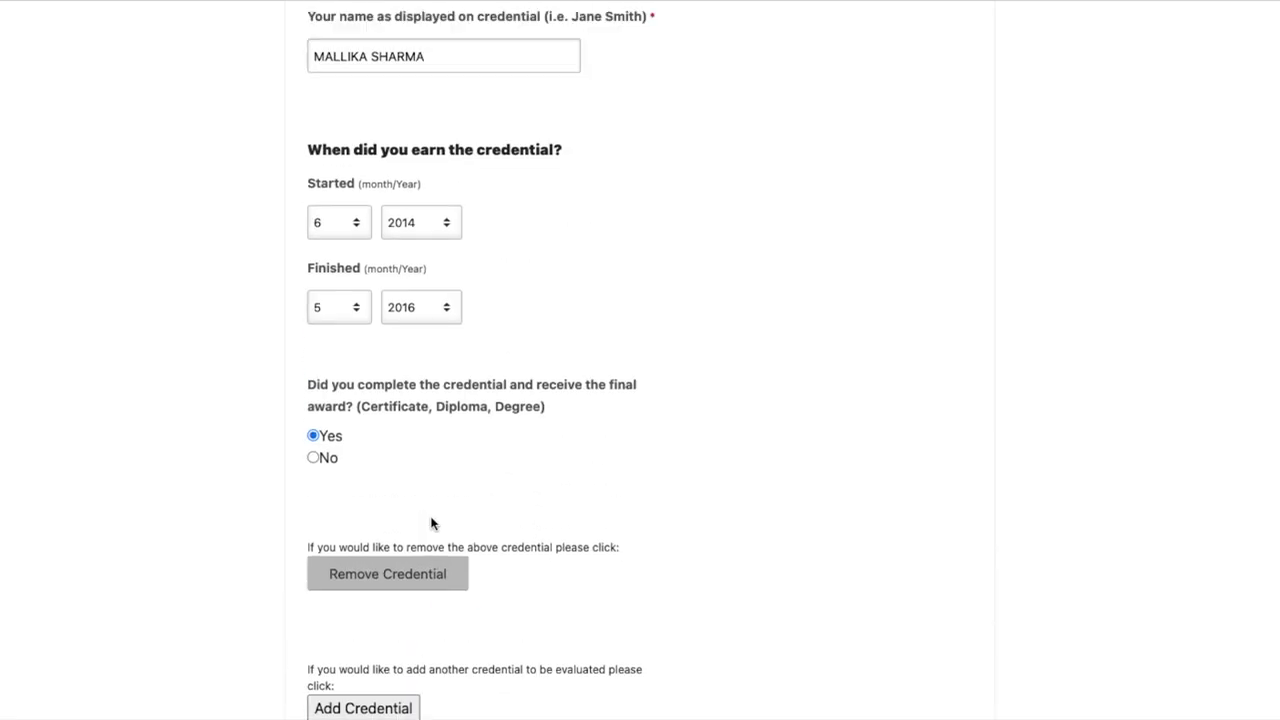
scroll(420, 509, down, 1)
scroll(463, 493, down, 5)
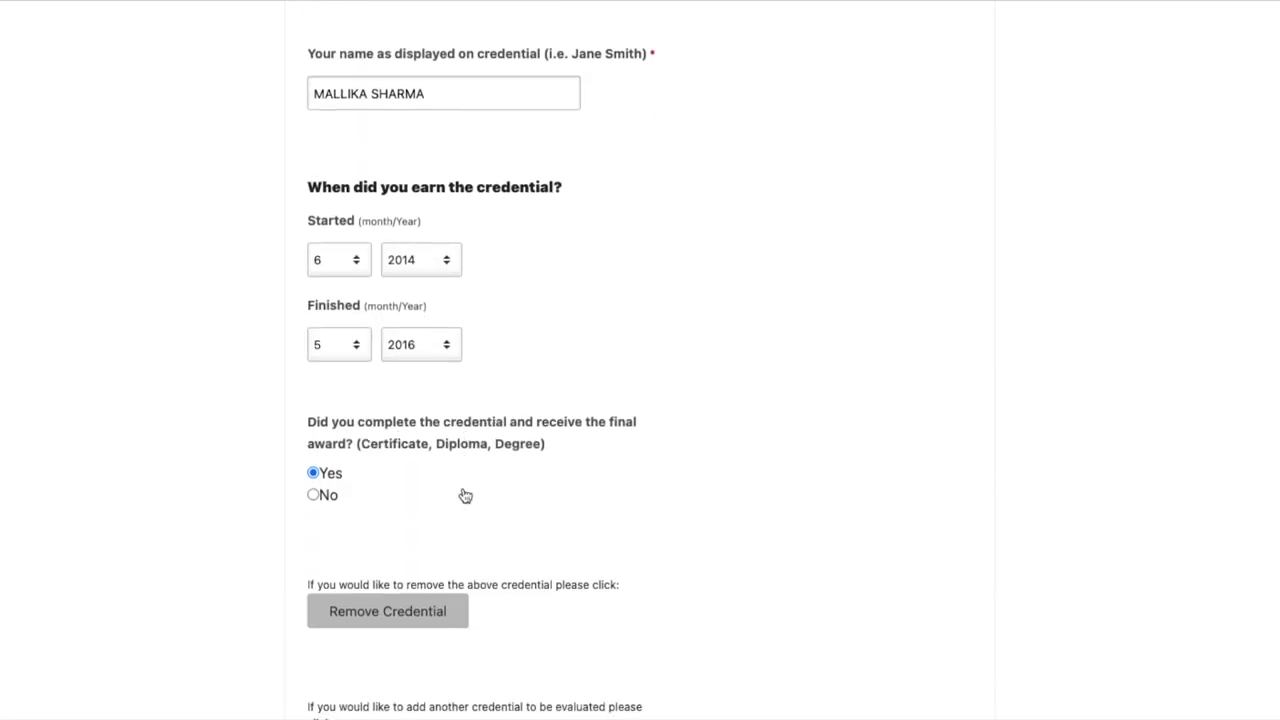
scroll(420, 570, down, 1)
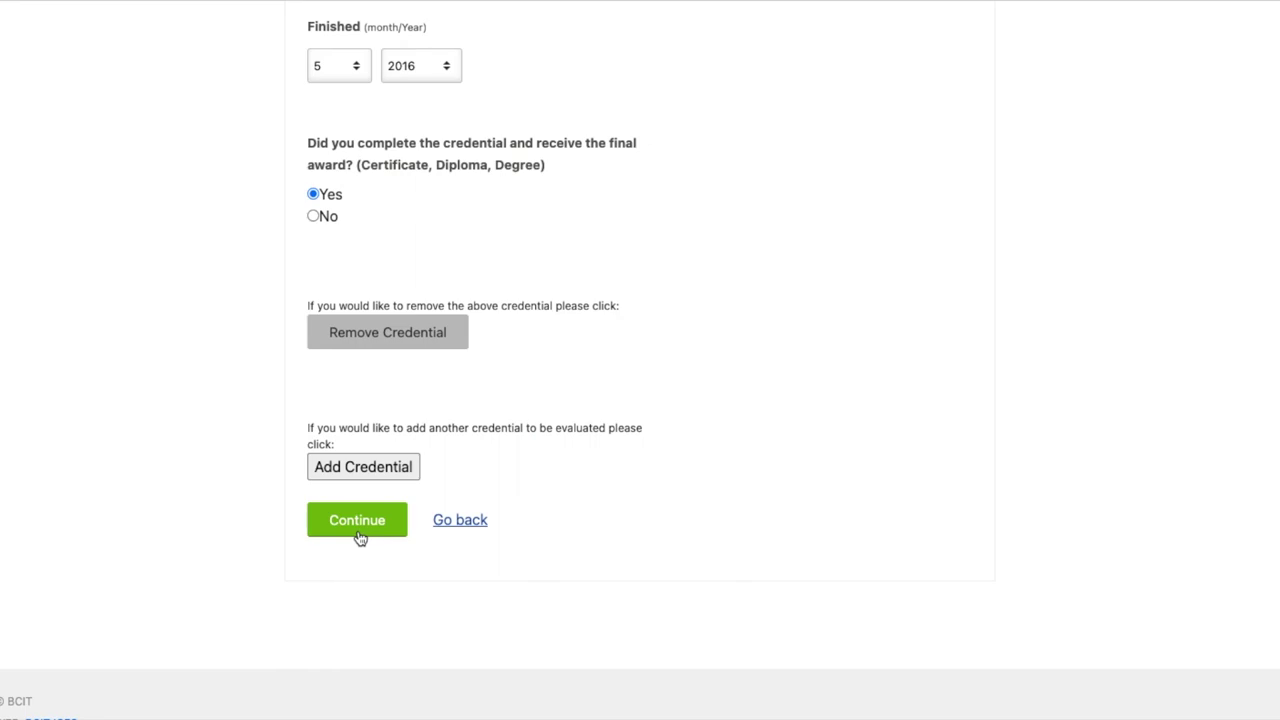
click(360, 538)
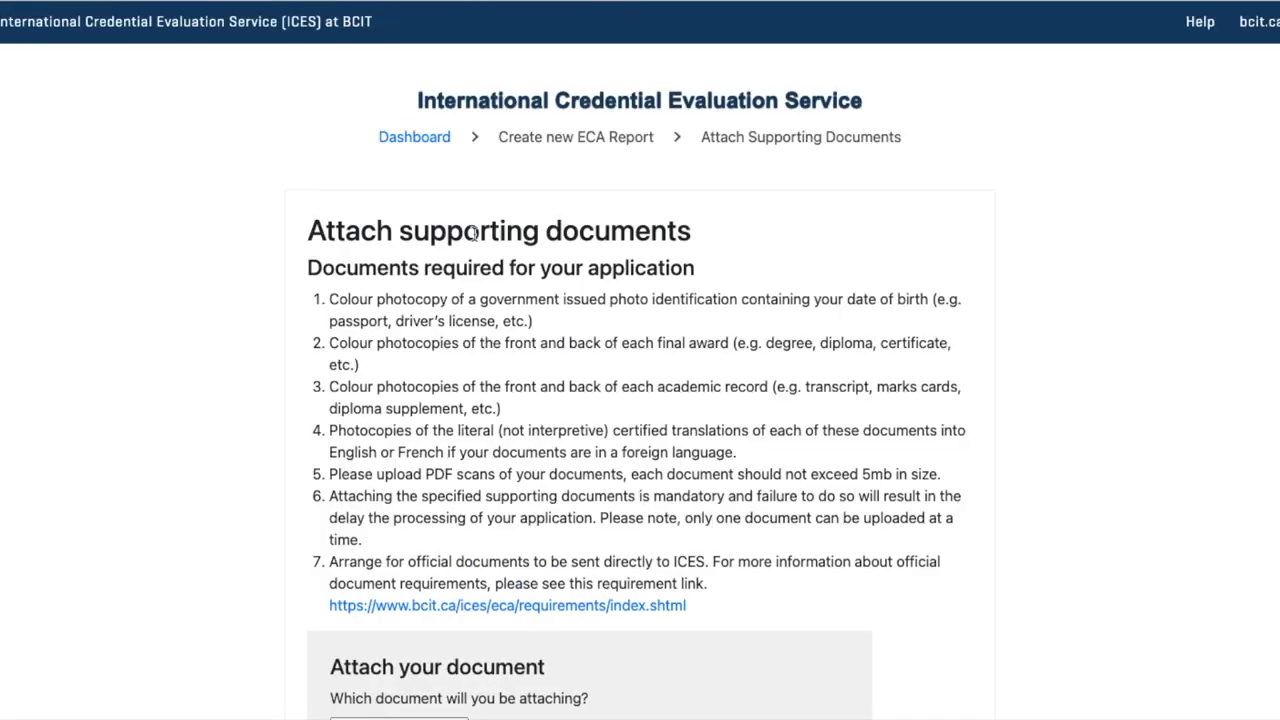
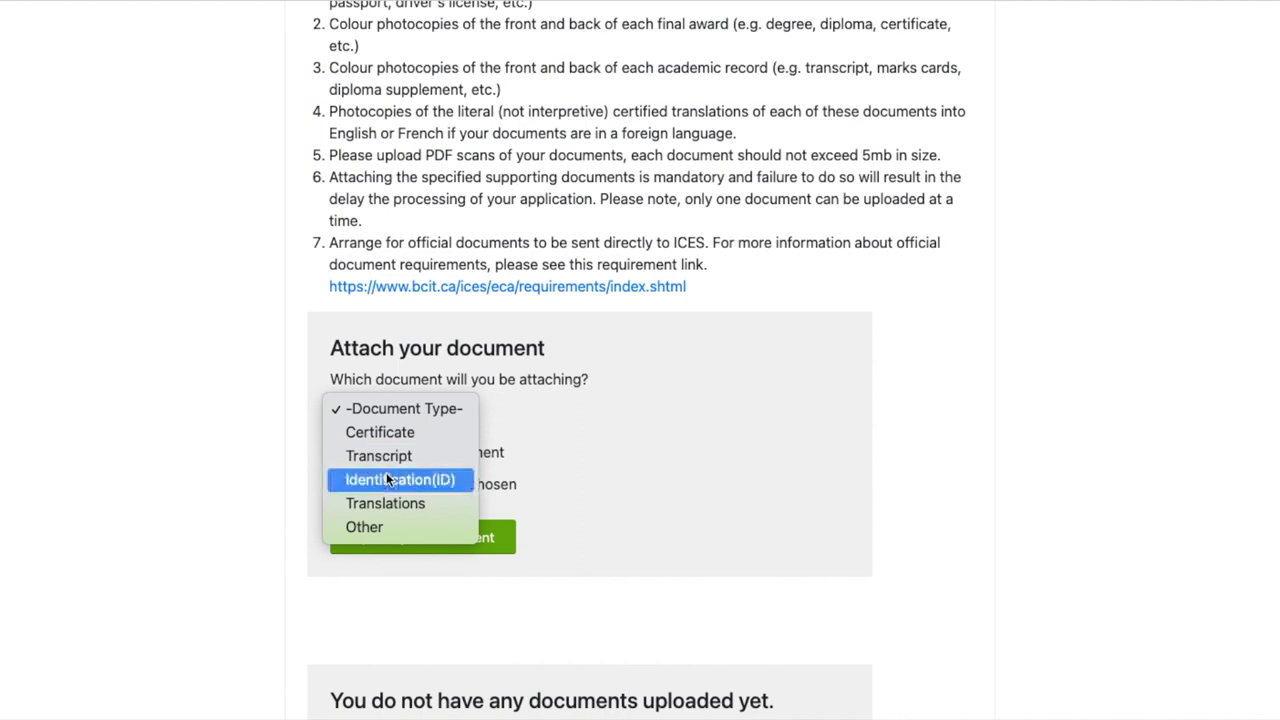
Upload the resume PDF with its document type changed from Transcript to Certificate
scroll(540, 476, down, 2)
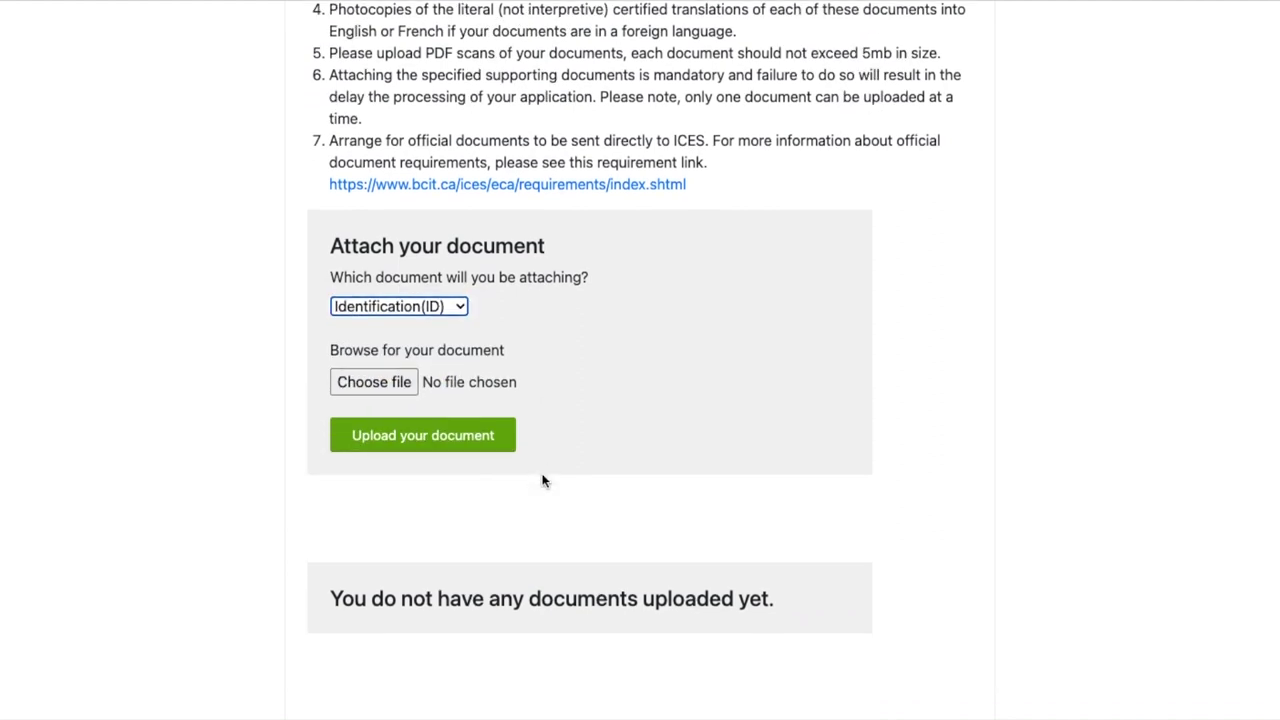
click(380, 390)
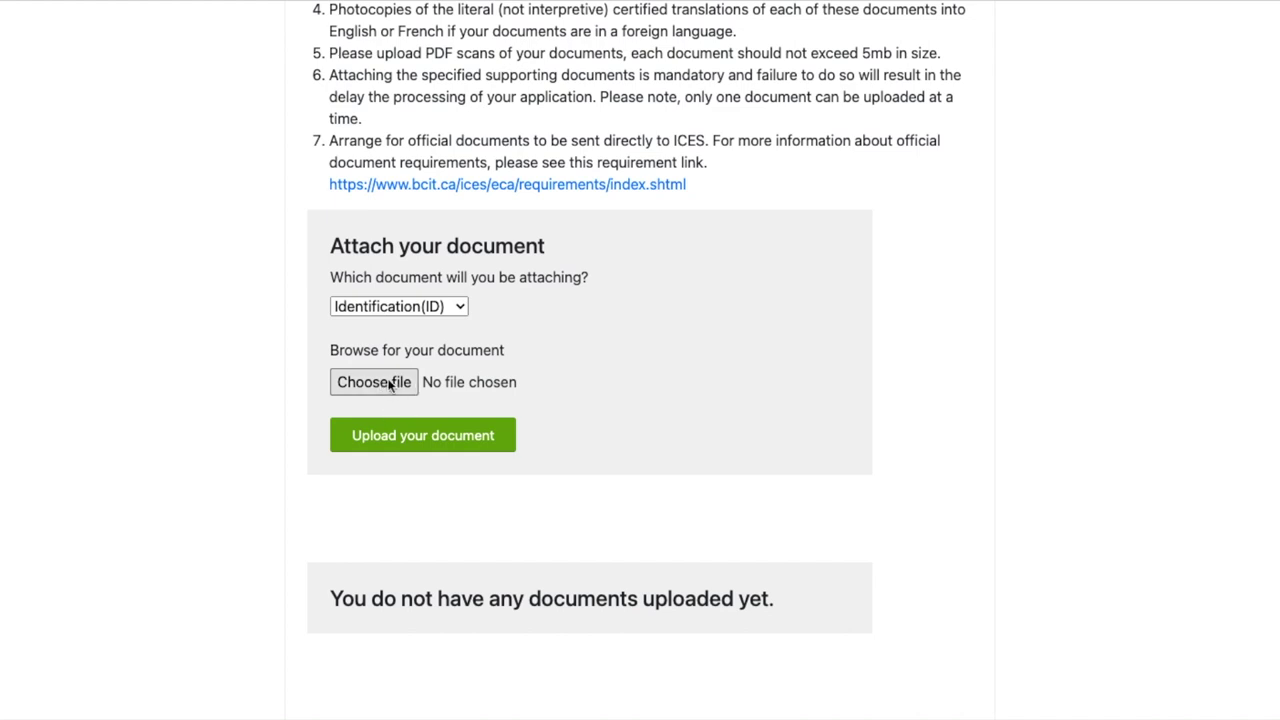
scroll(480, 355, up, 1)
click(426, 332)
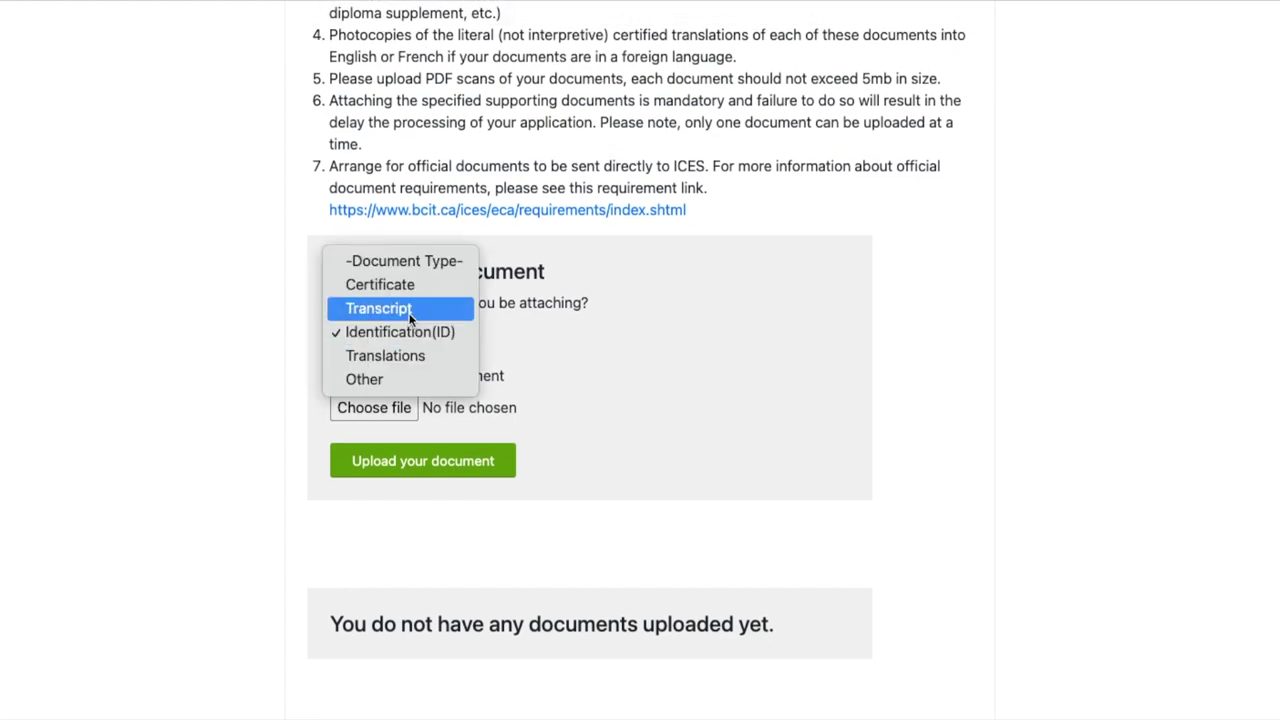
click(410, 310)
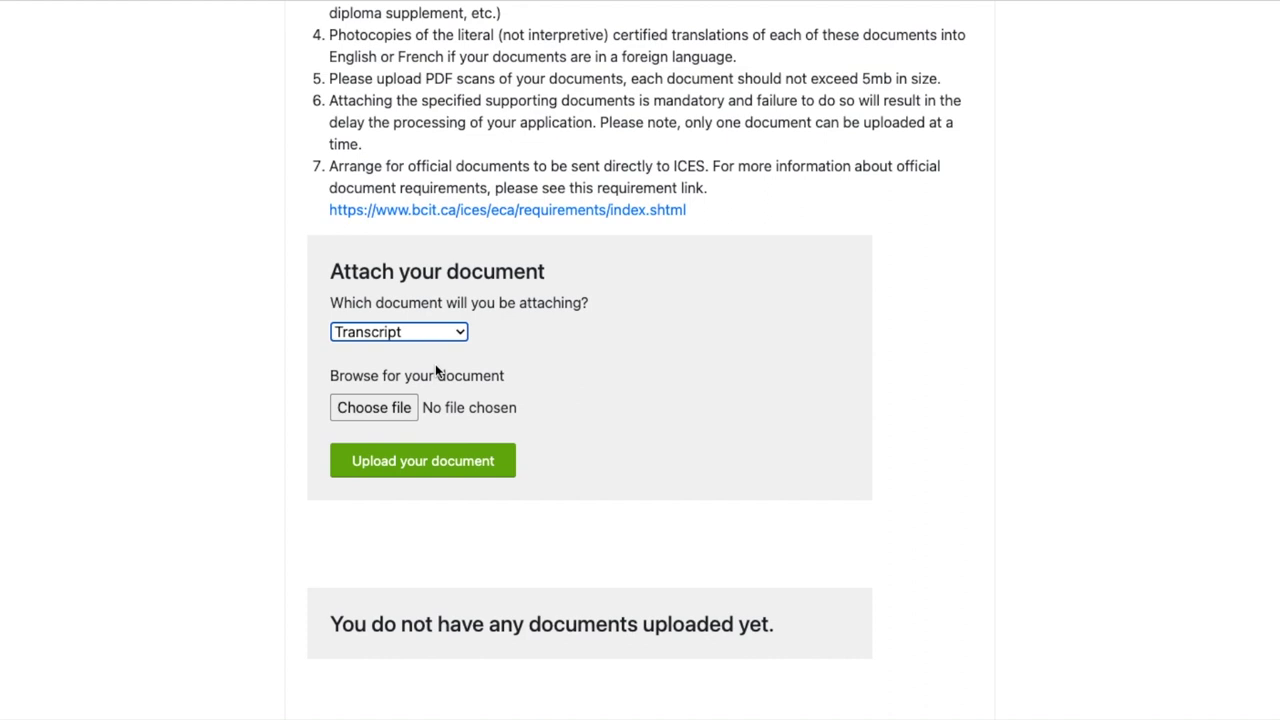
click(425, 341)
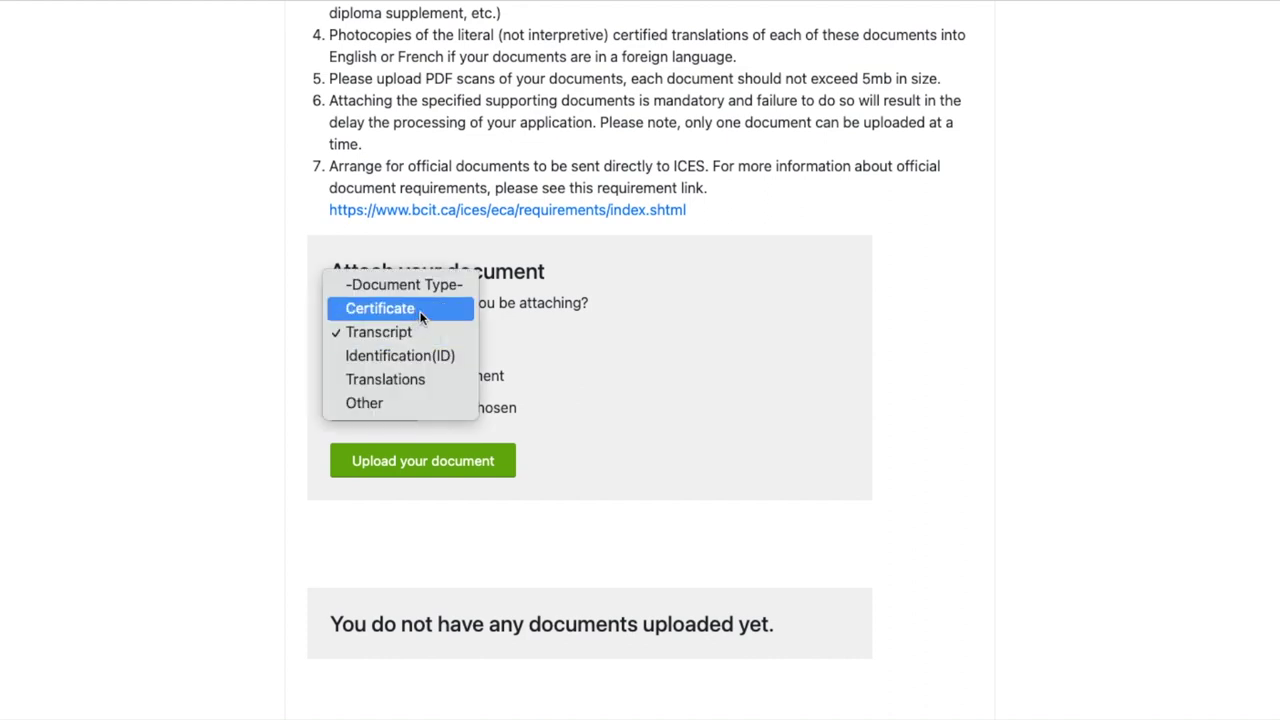
click(420, 312)
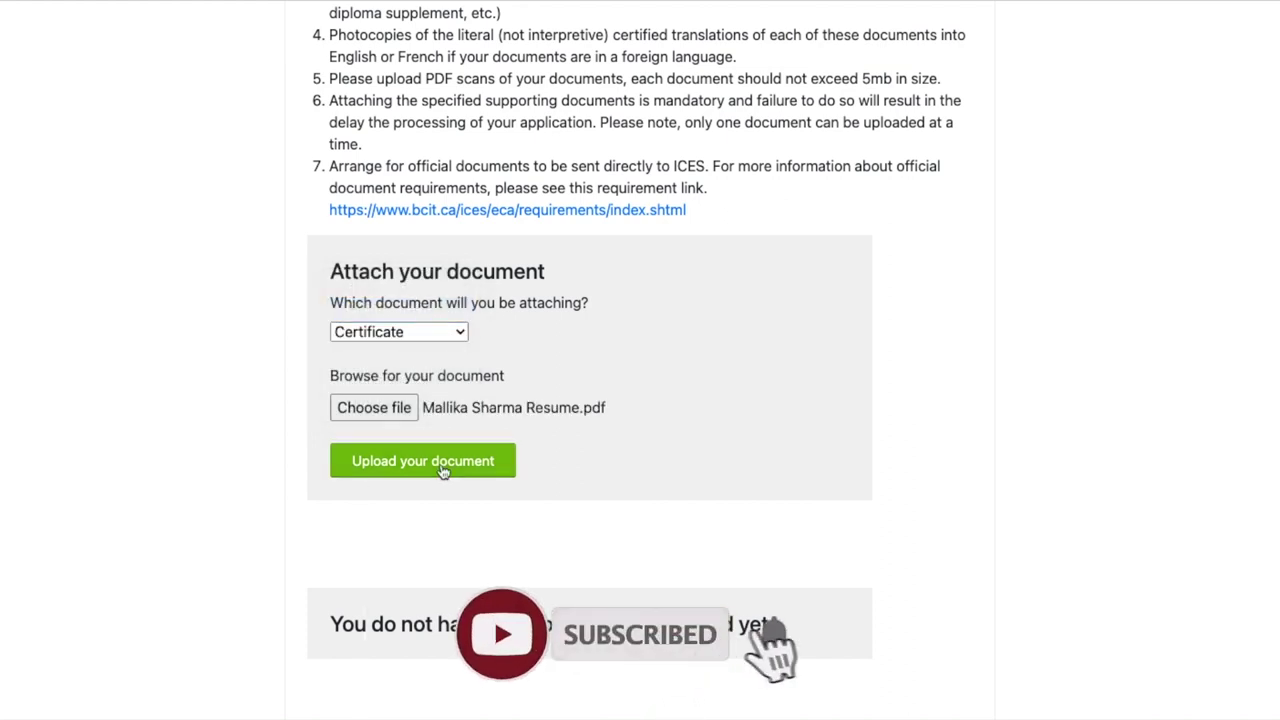
click(434, 476)
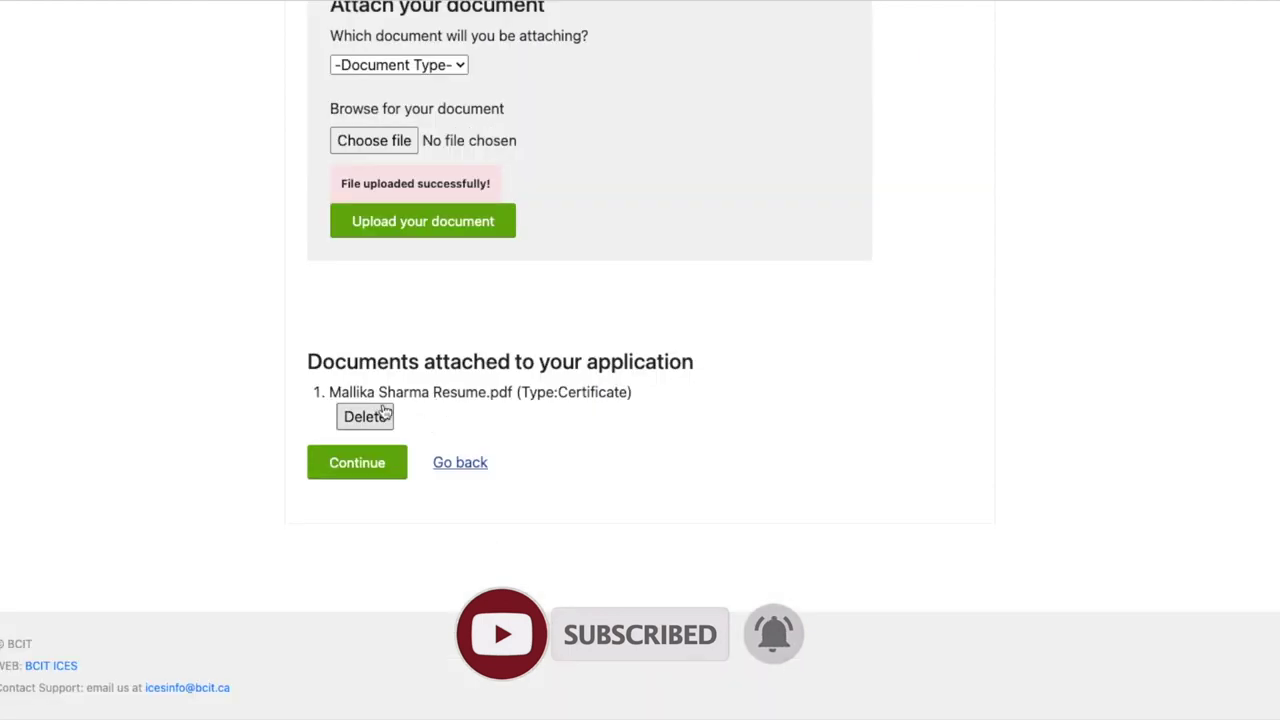
Attach workbook-bc.pdf as a second document with type Certificate
scroll(470, 425, up, 1)
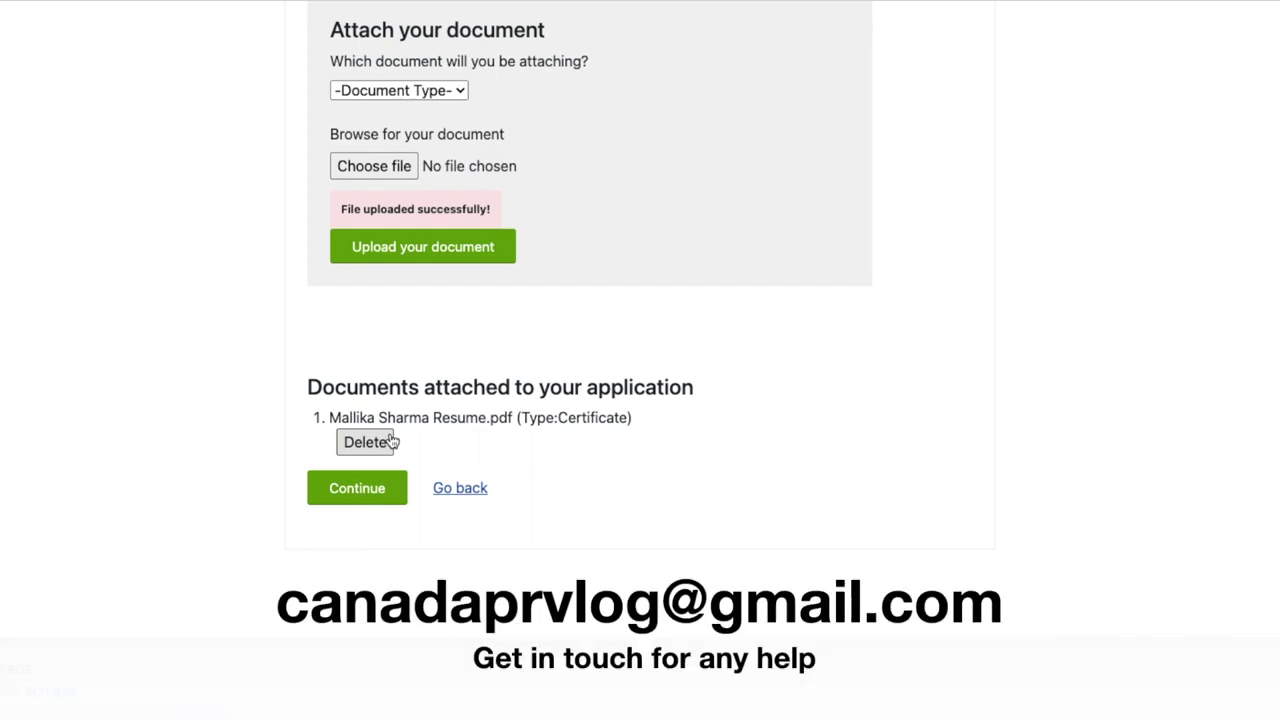
scroll(517, 437, up, 2)
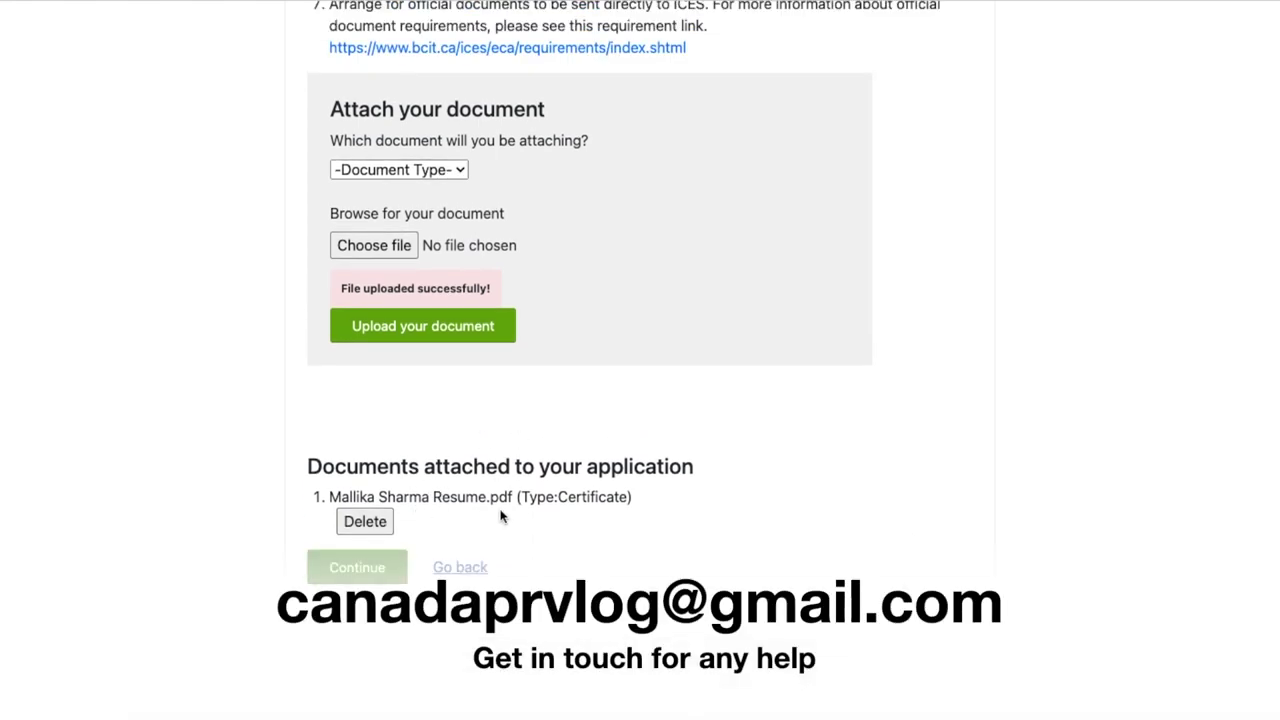
scroll(502, 517, up, 1)
click(430, 224)
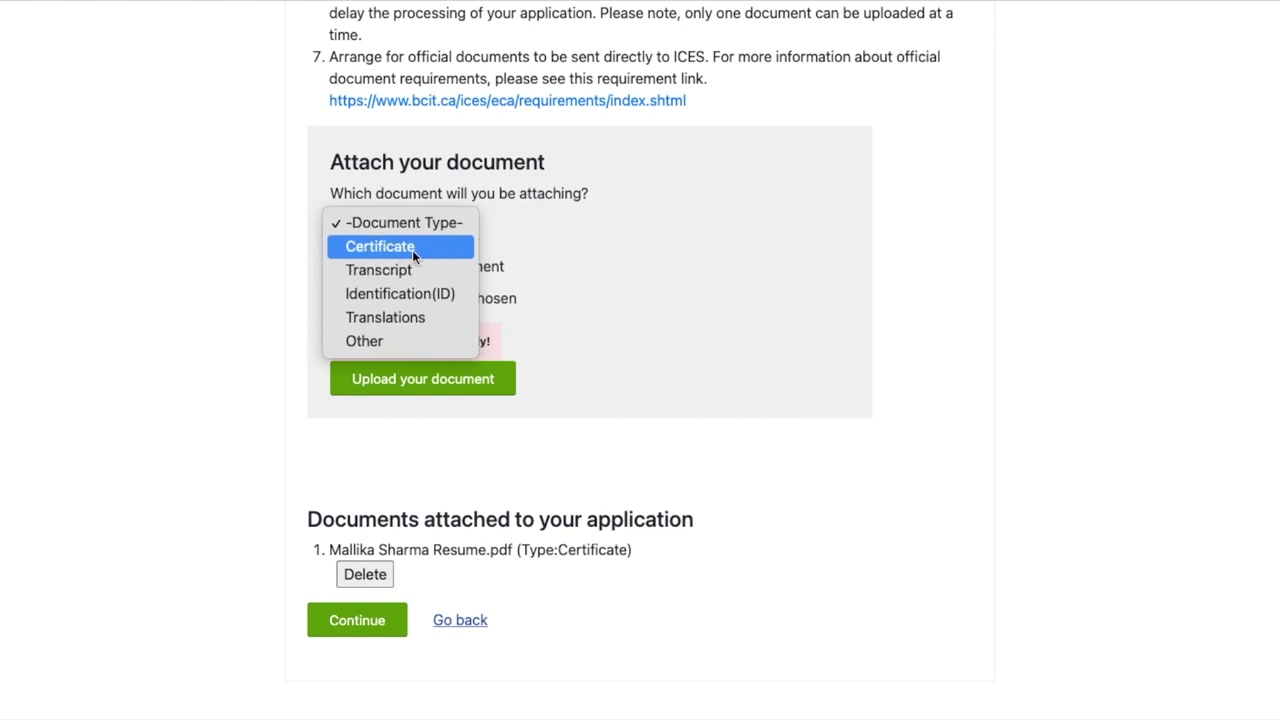
click(412, 250)
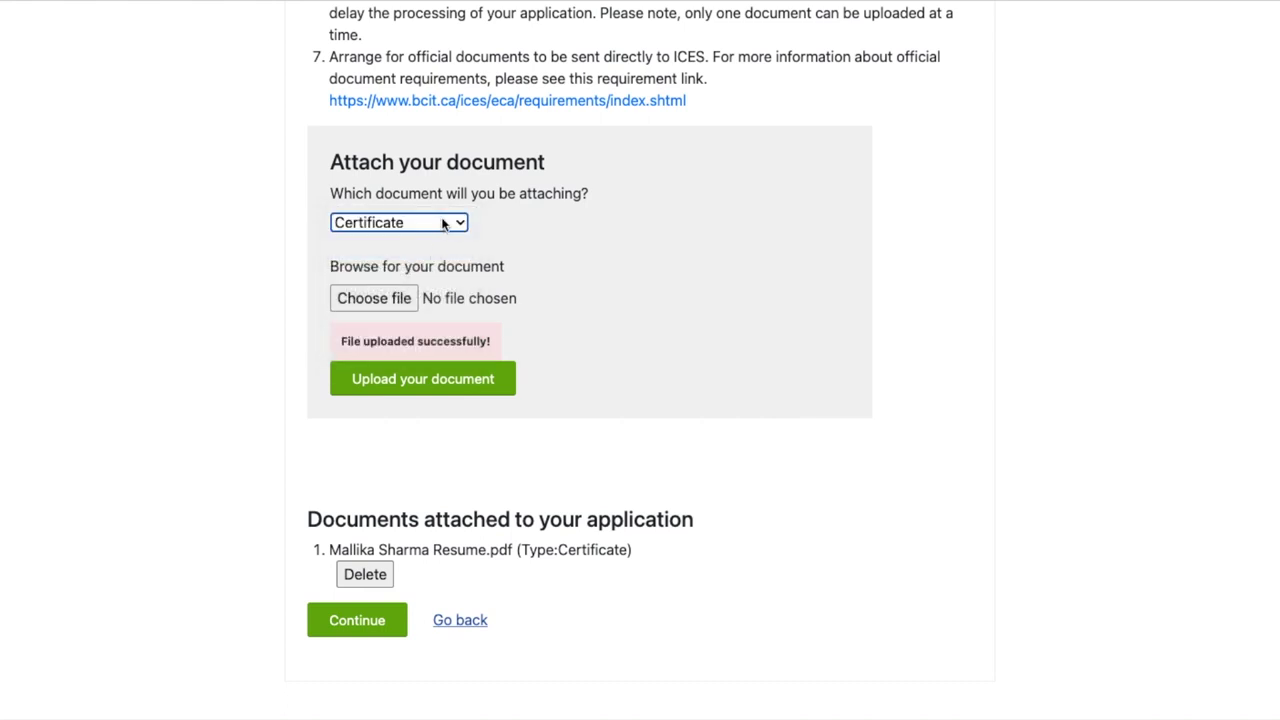
click(443, 224)
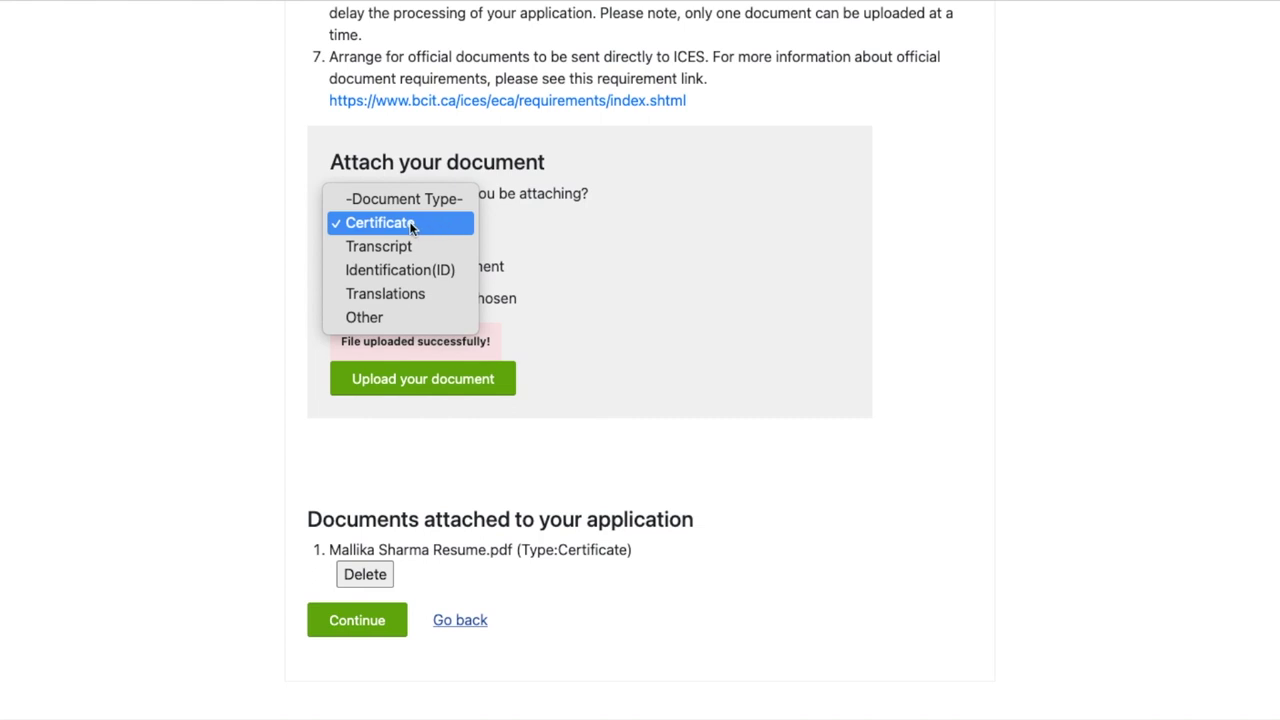
click(443, 220)
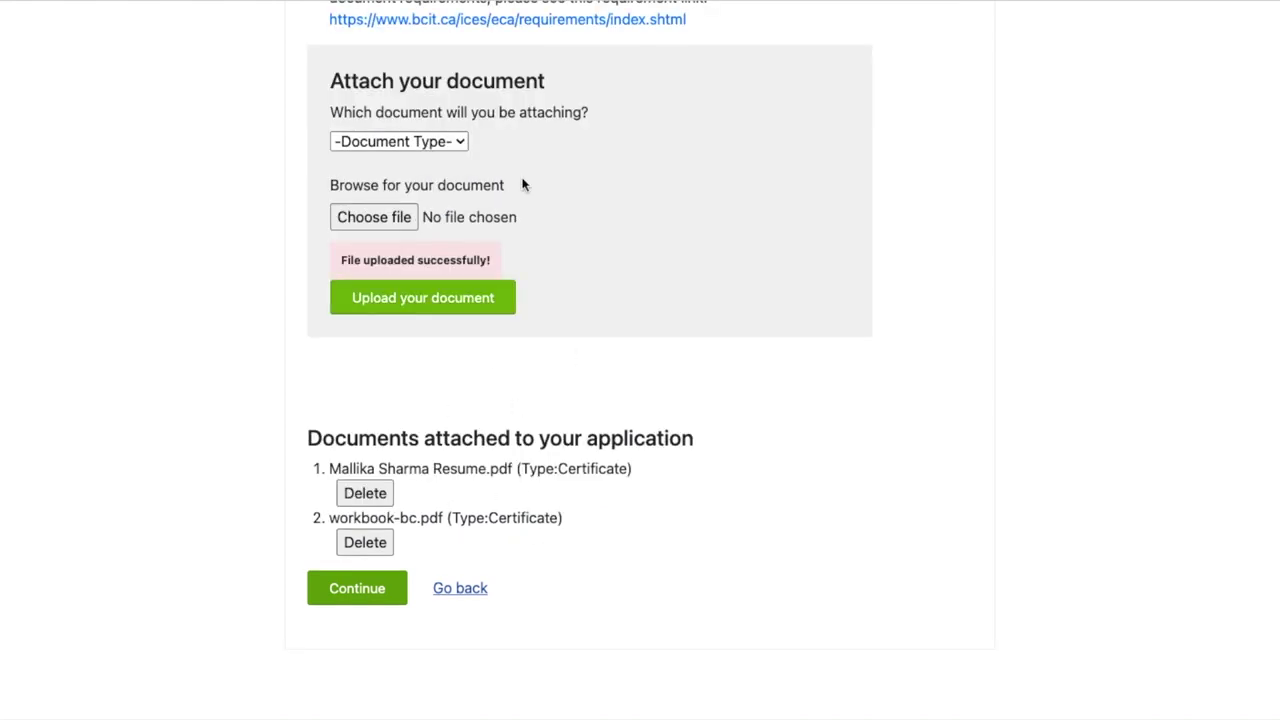
click(427, 142)
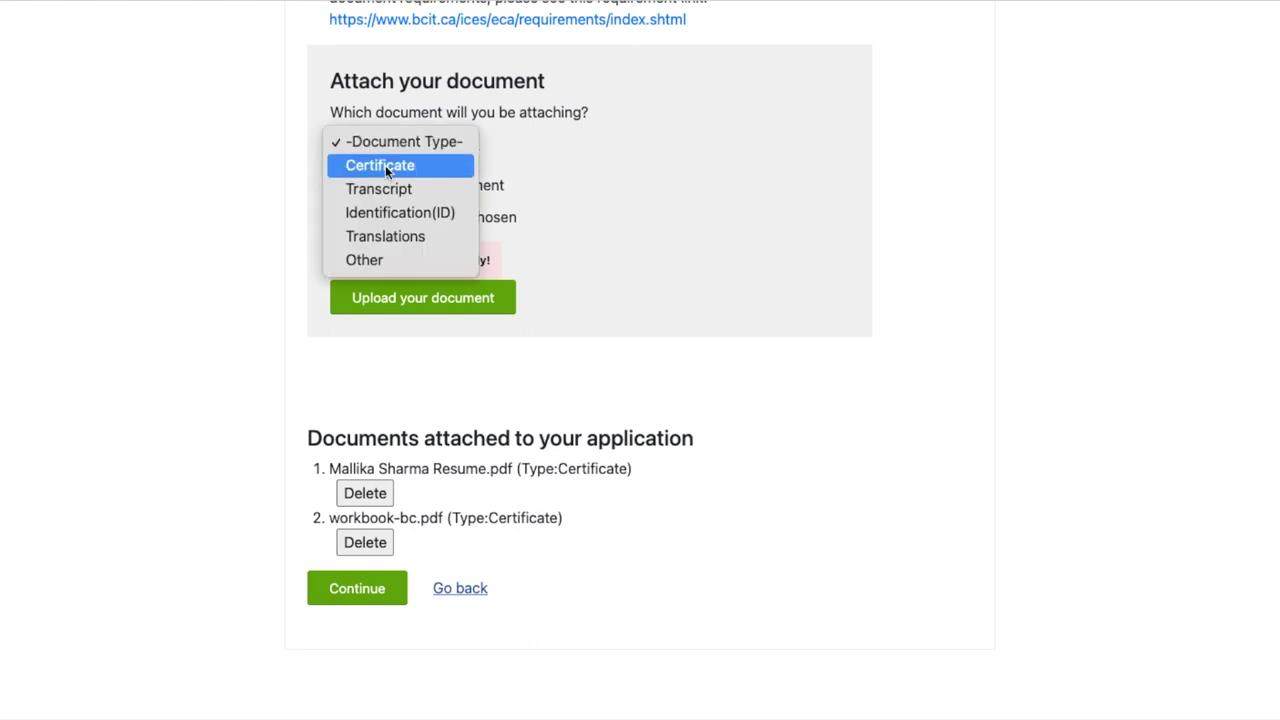
scroll(710, 260, up, 6)
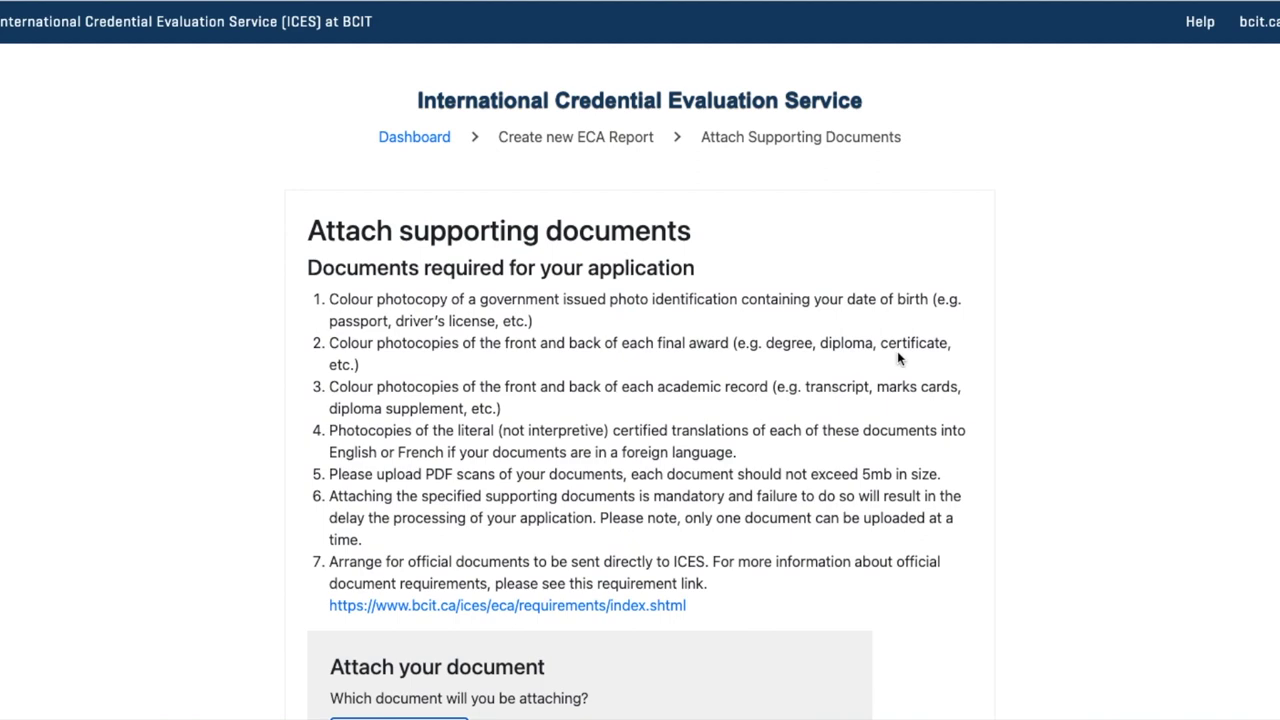
Leave the résumé and workbook-bc.pdf typed as Certificate and continue past supporting documents
scroll(490, 425, down, 4)
click(441, 396)
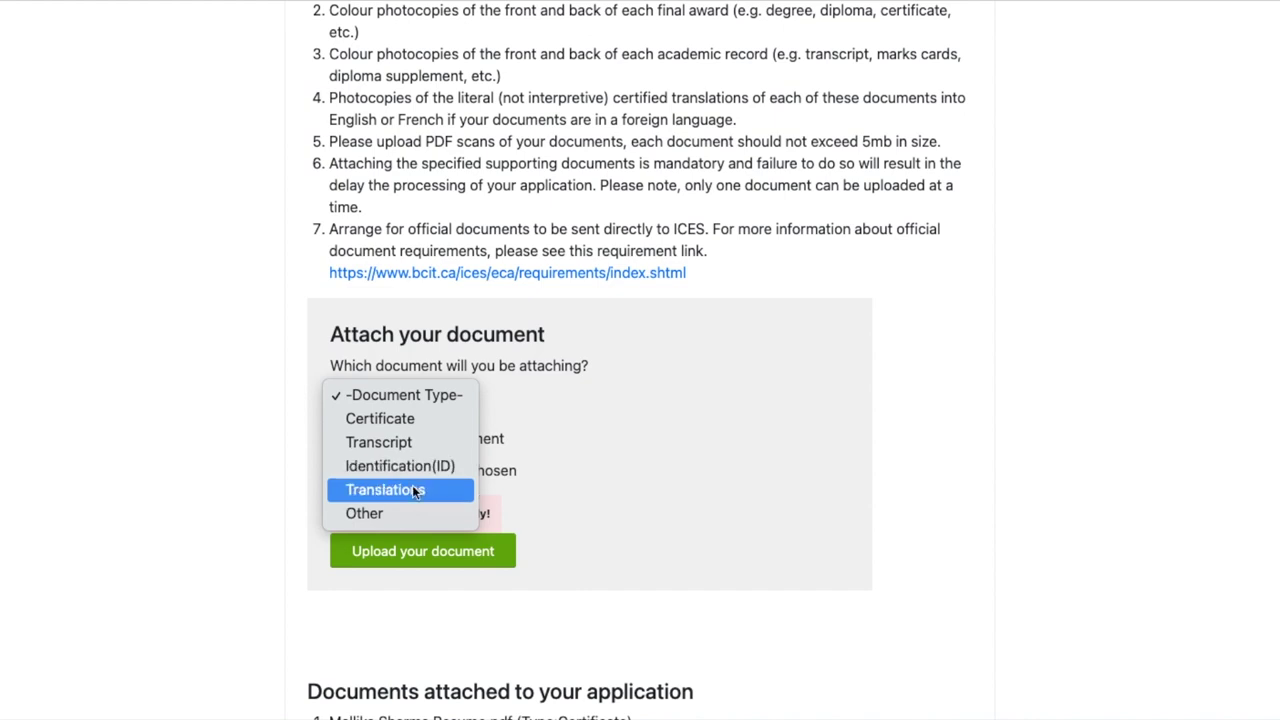
click(780, 543)
scroll(780, 543, down, 5)
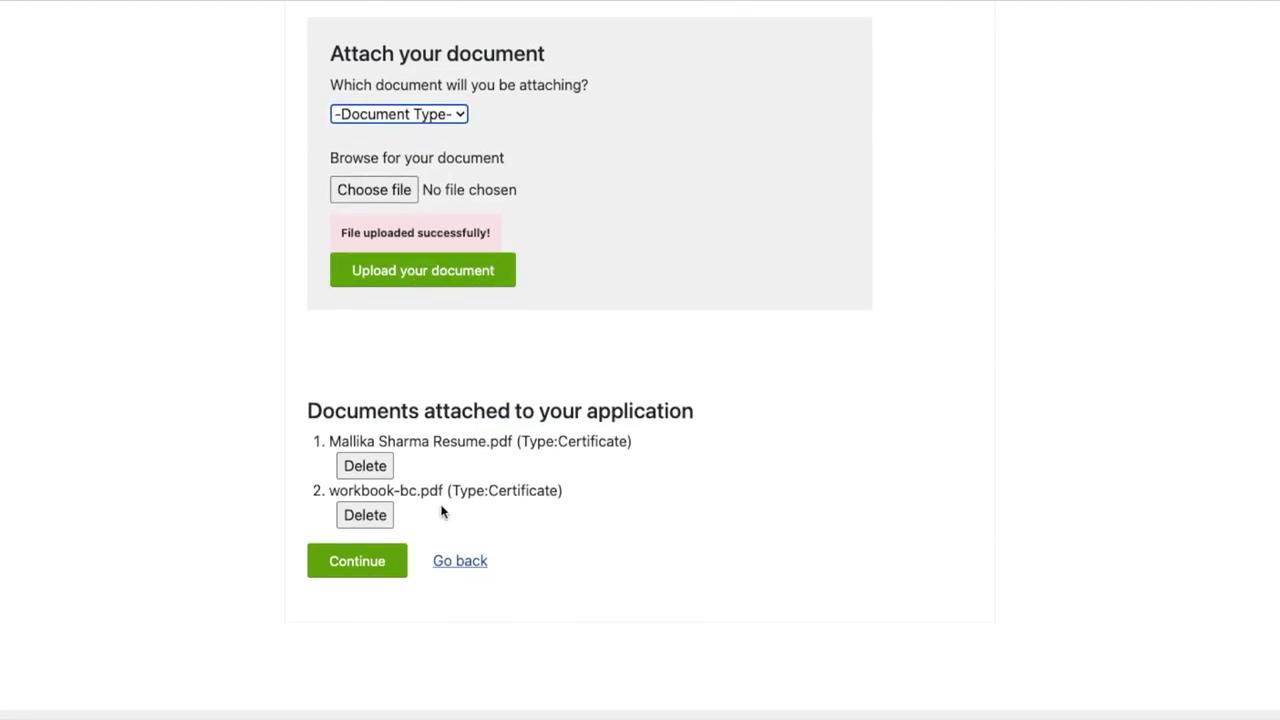
scroll(484, 466, down, 1)
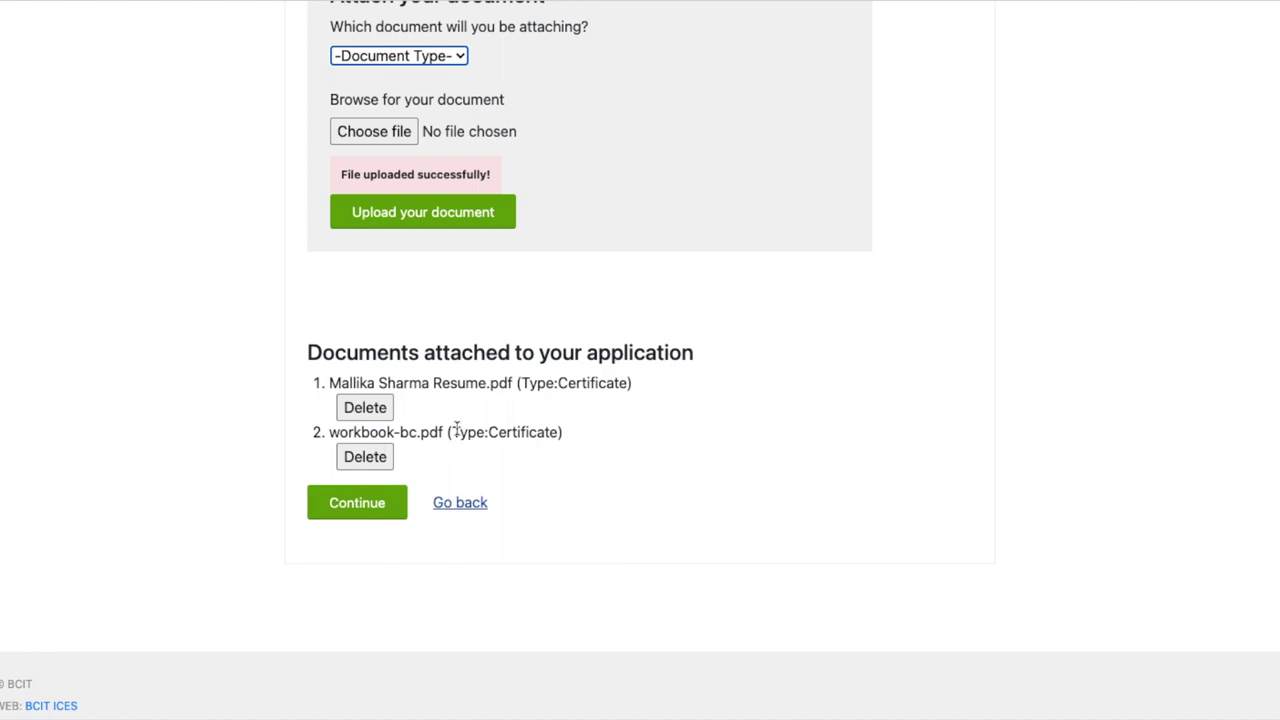
scroll(460, 400, up, 2)
click(415, 141)
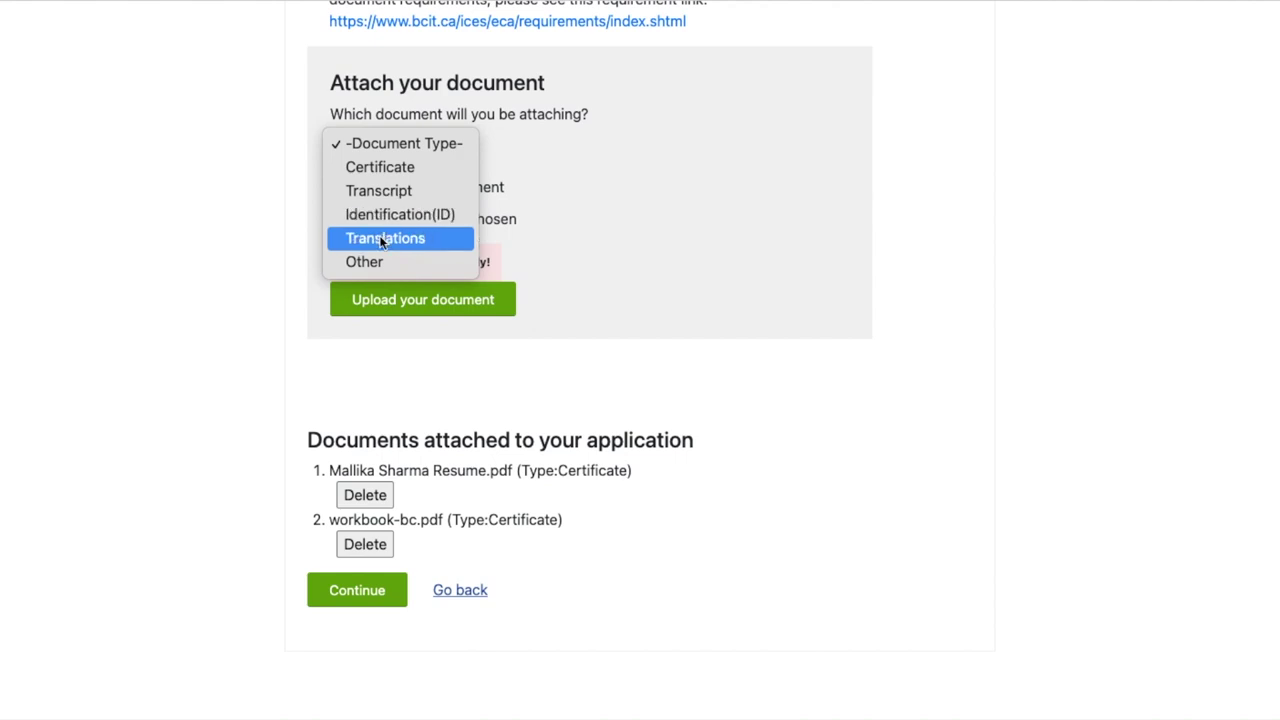
click(669, 369)
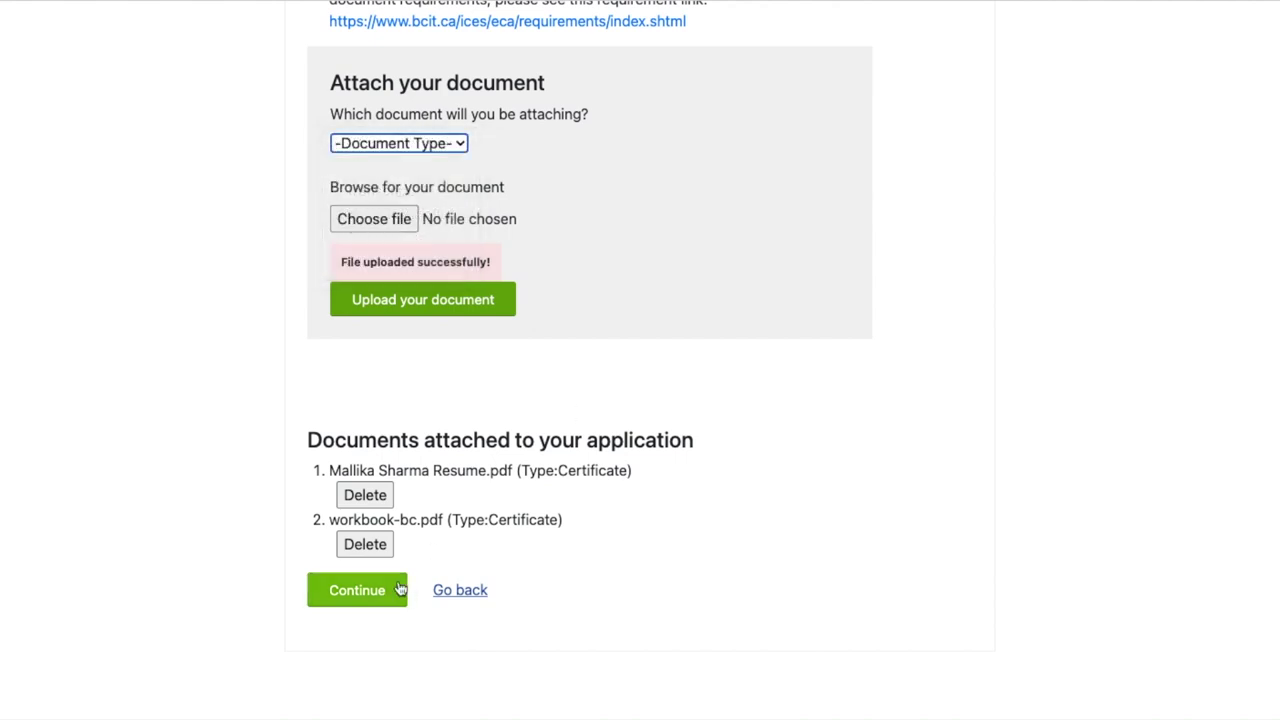
click(359, 590)
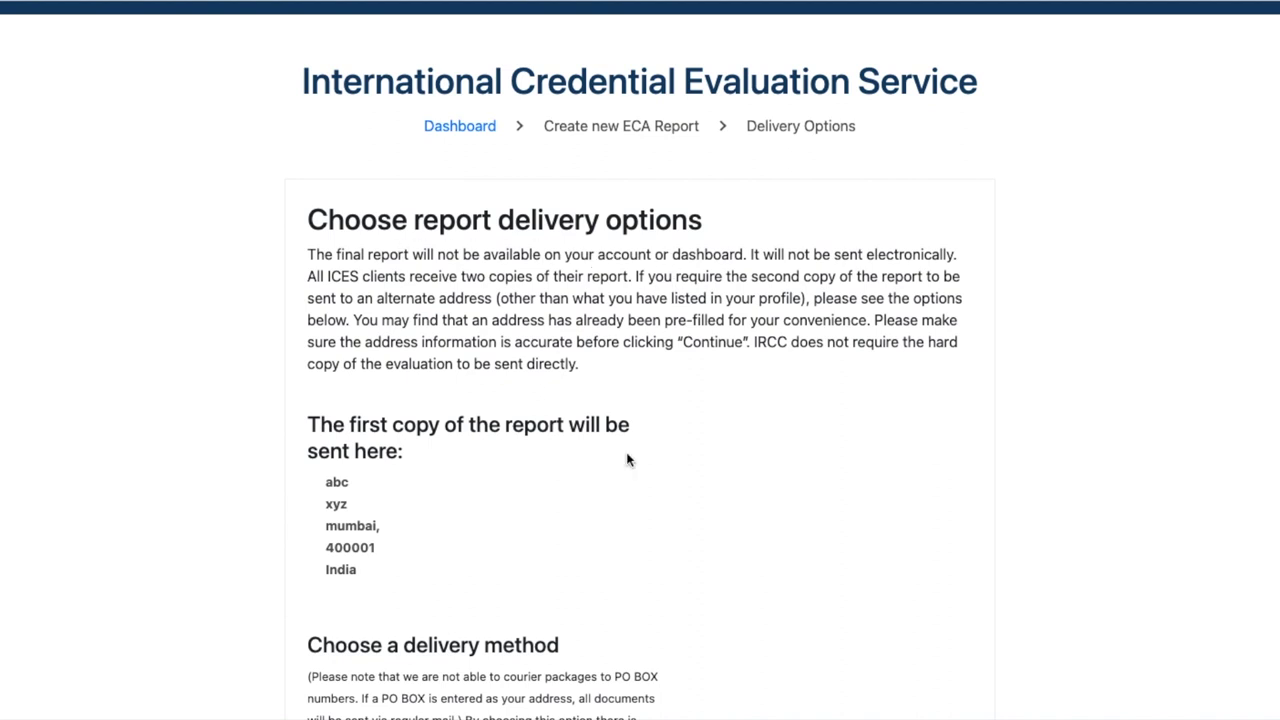
Choose Courier delivery, send the second copy home, and continue
scroll(626, 458, down, 3)
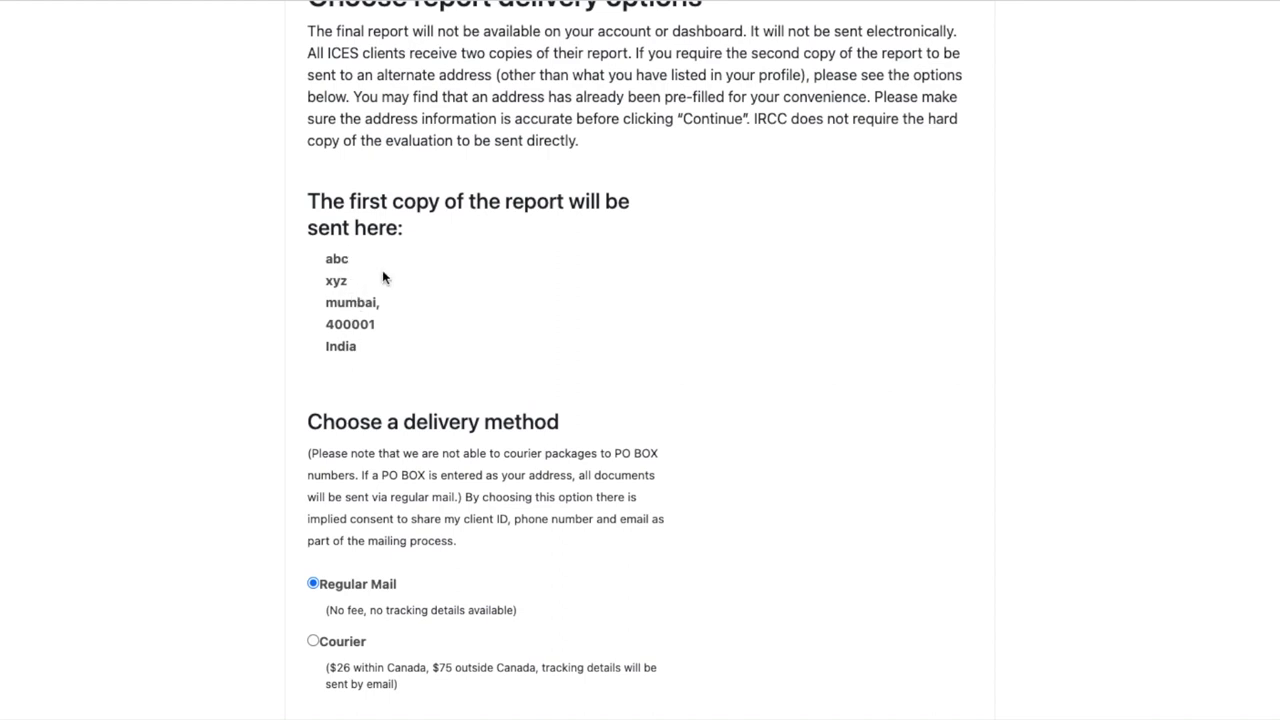
scroll(420, 420, down, 5)
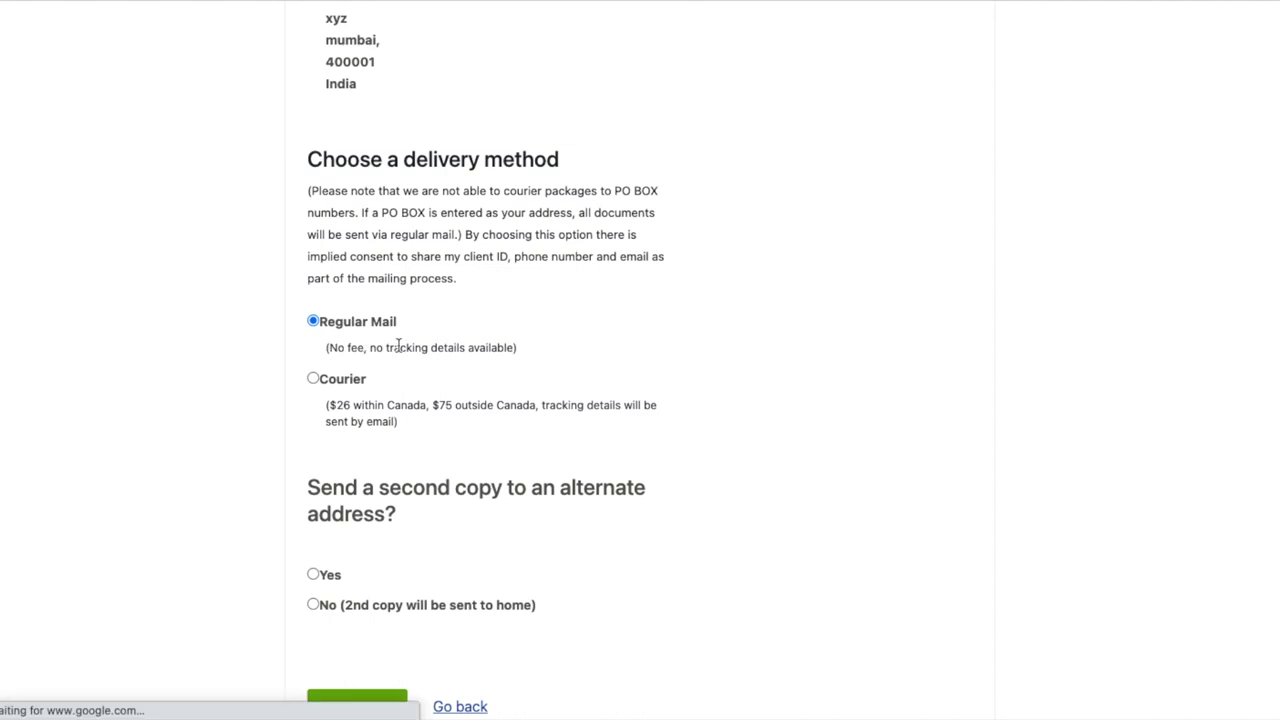
click(313, 379)
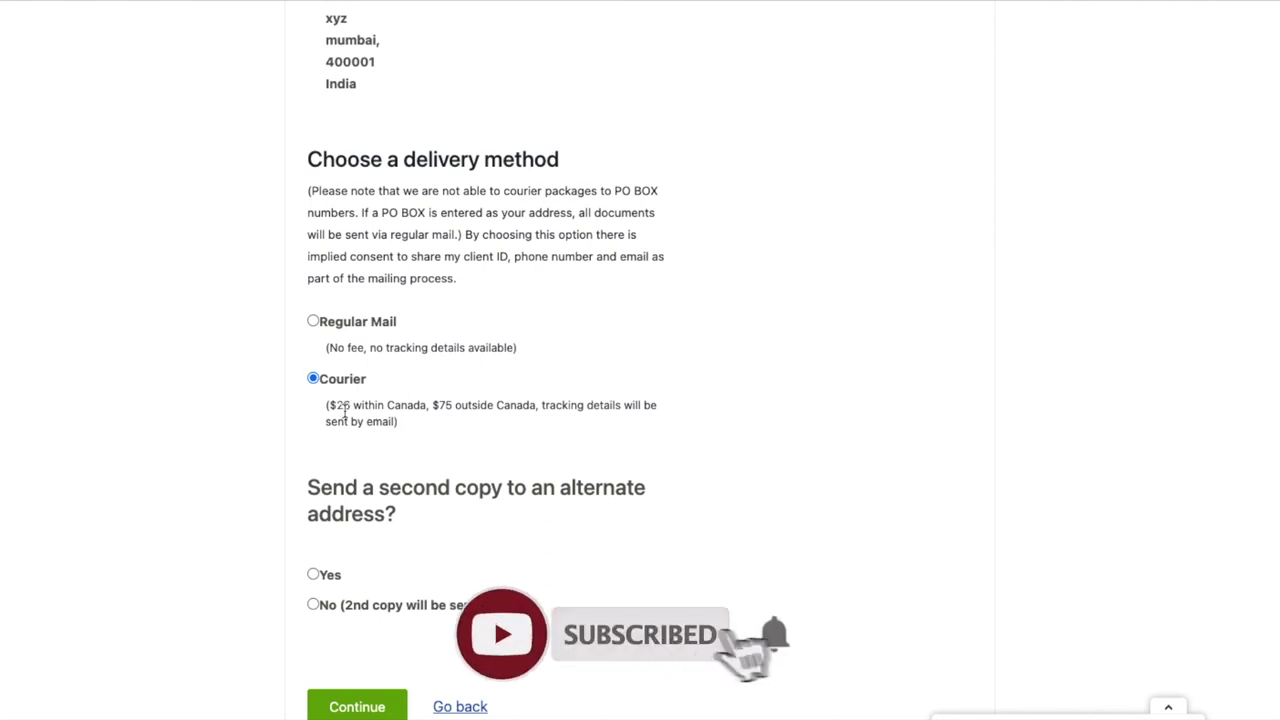
scroll(345, 412, down, 2)
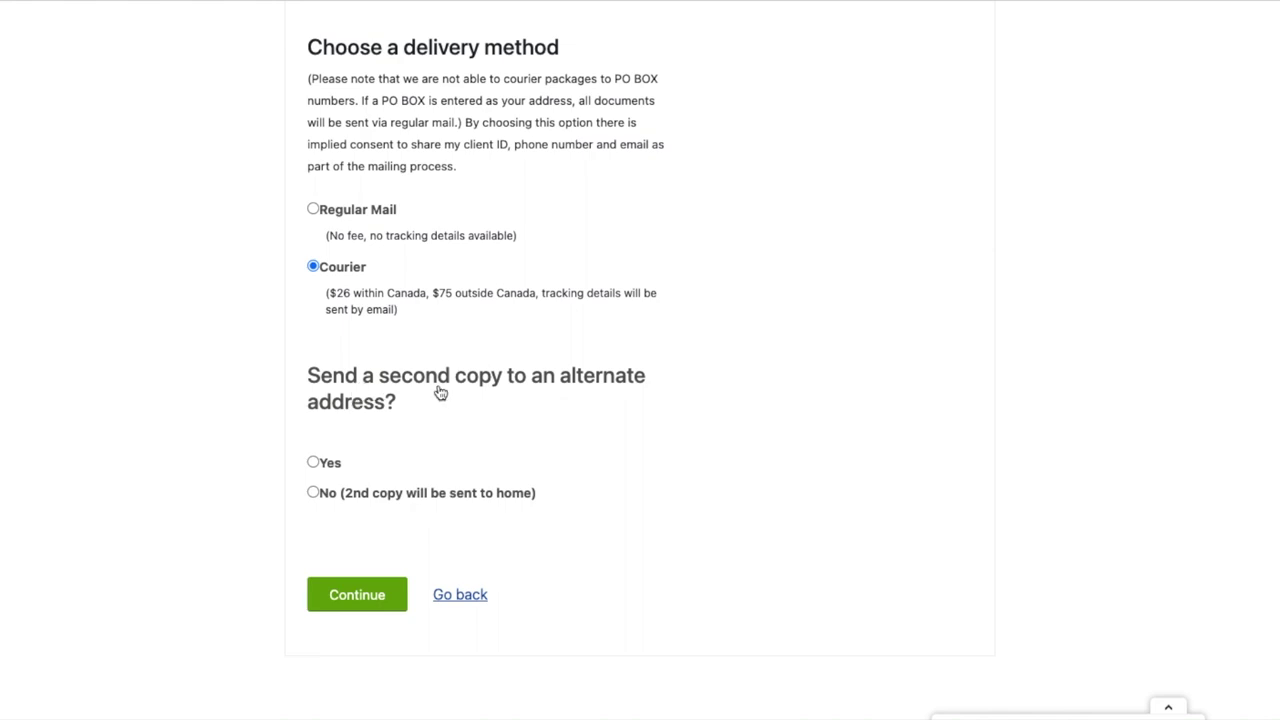
click(313, 493)
scroll(418, 514, down, 1)
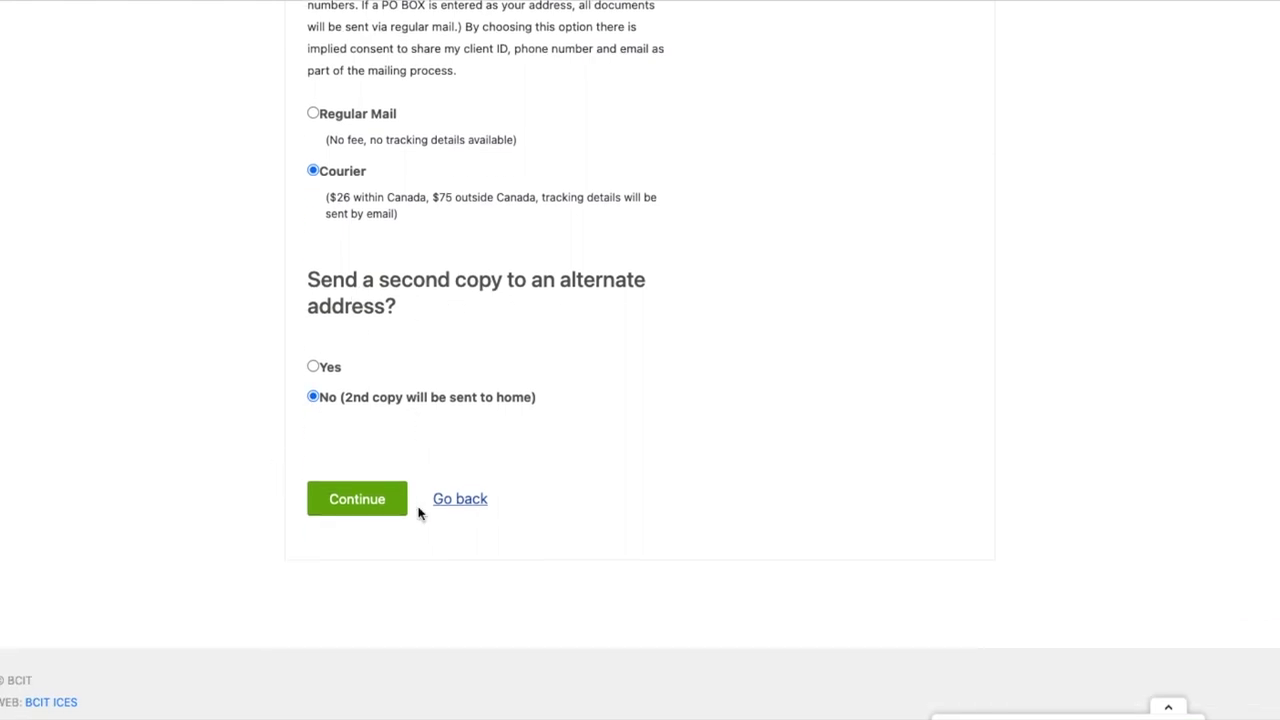
click(357, 500)
scroll(552, 449, down, 1)
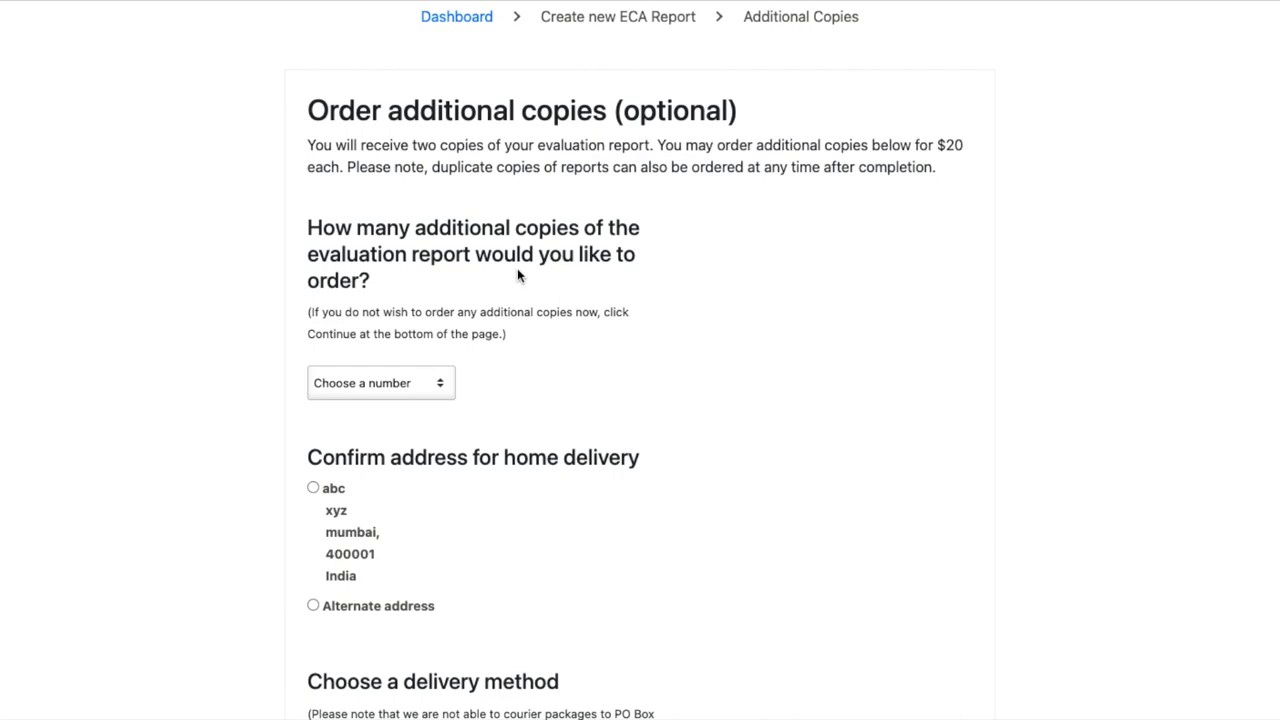
Leave the additional copies count unset at 'Choose a number'
click(395, 376)
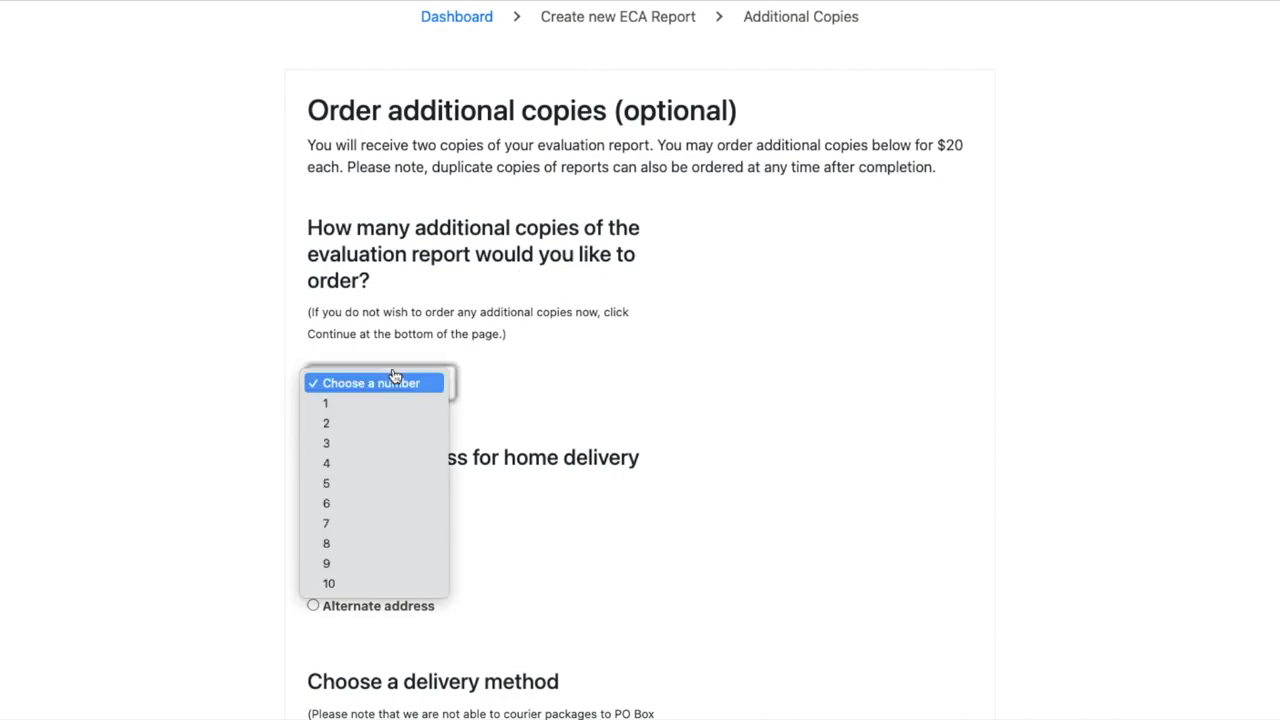
click(497, 363)
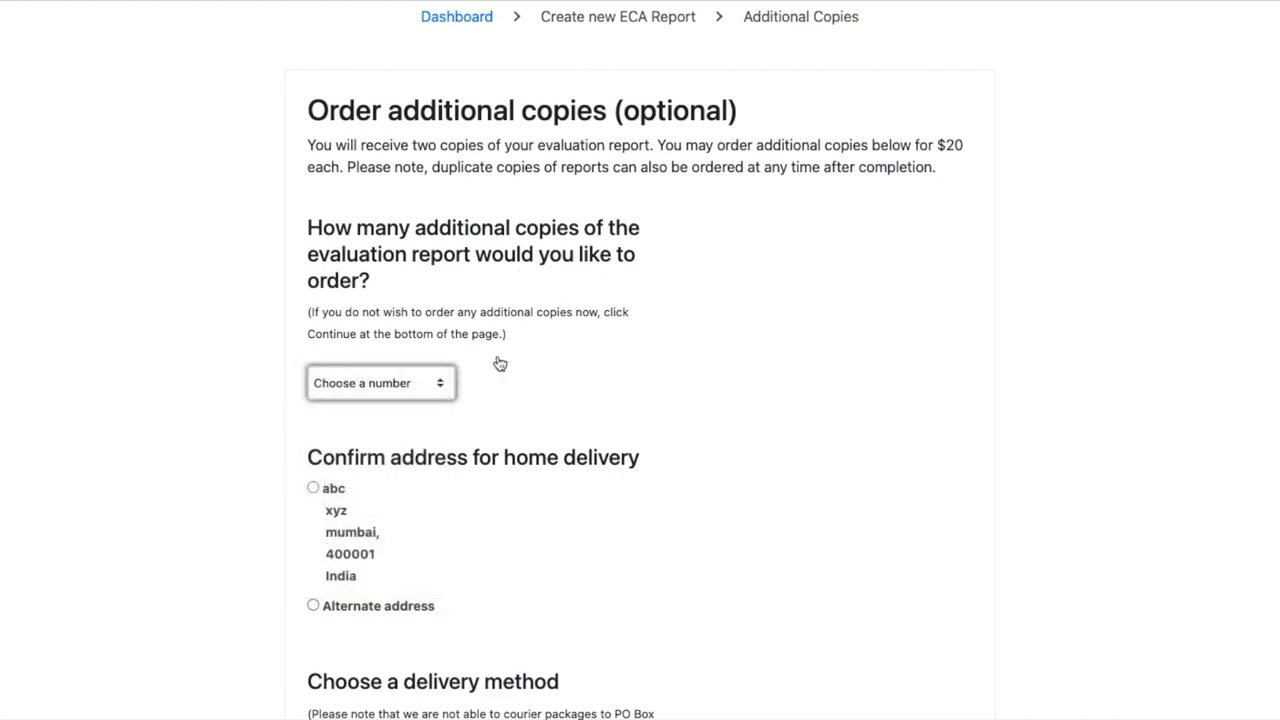
click(440, 377)
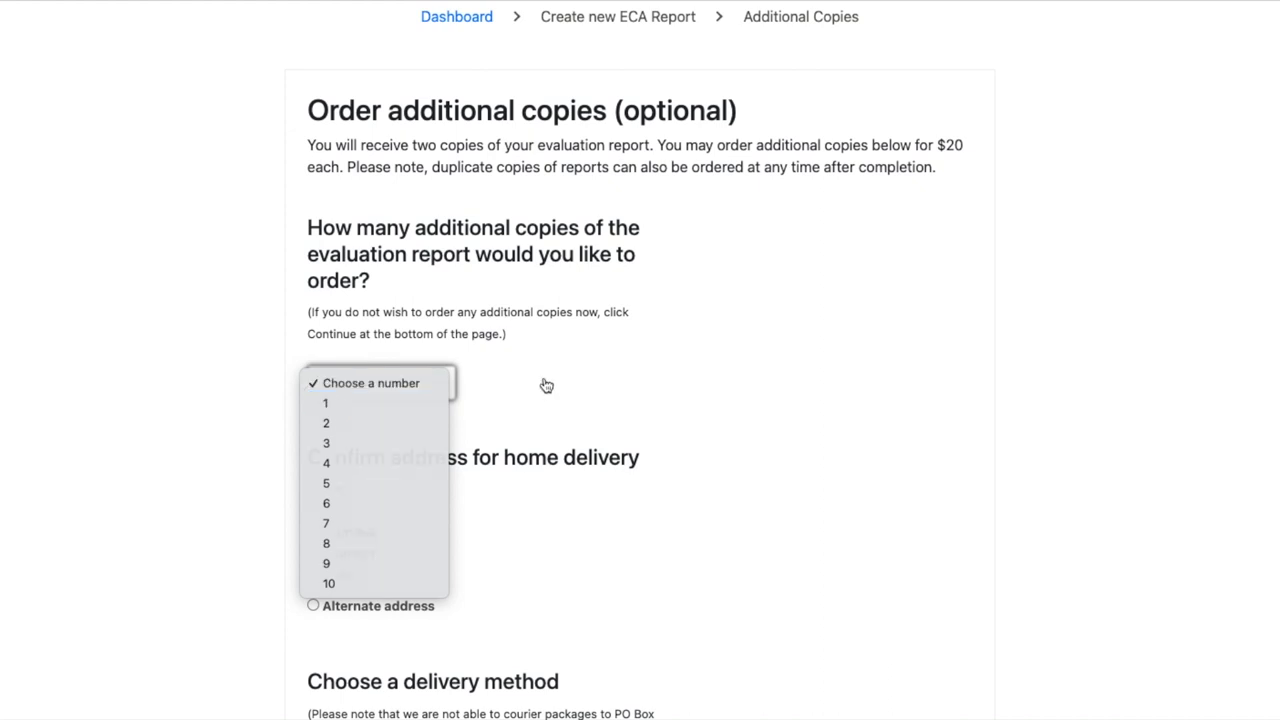
click(546, 386)
Keep Regular Mail and continue to the terms without ordering extra copies
scroll(489, 394, down, 5)
scroll(489, 390, down, 1)
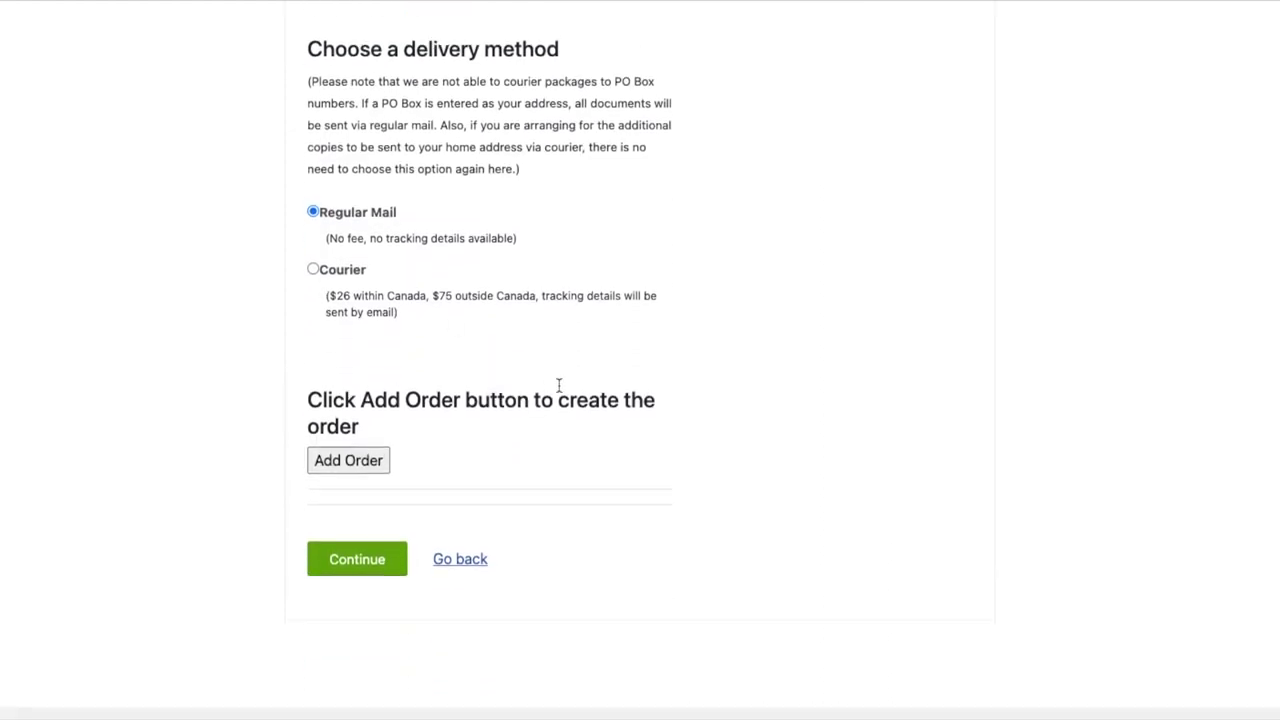
scroll(557, 382, up, 4)
scroll(558, 386, up, 3)
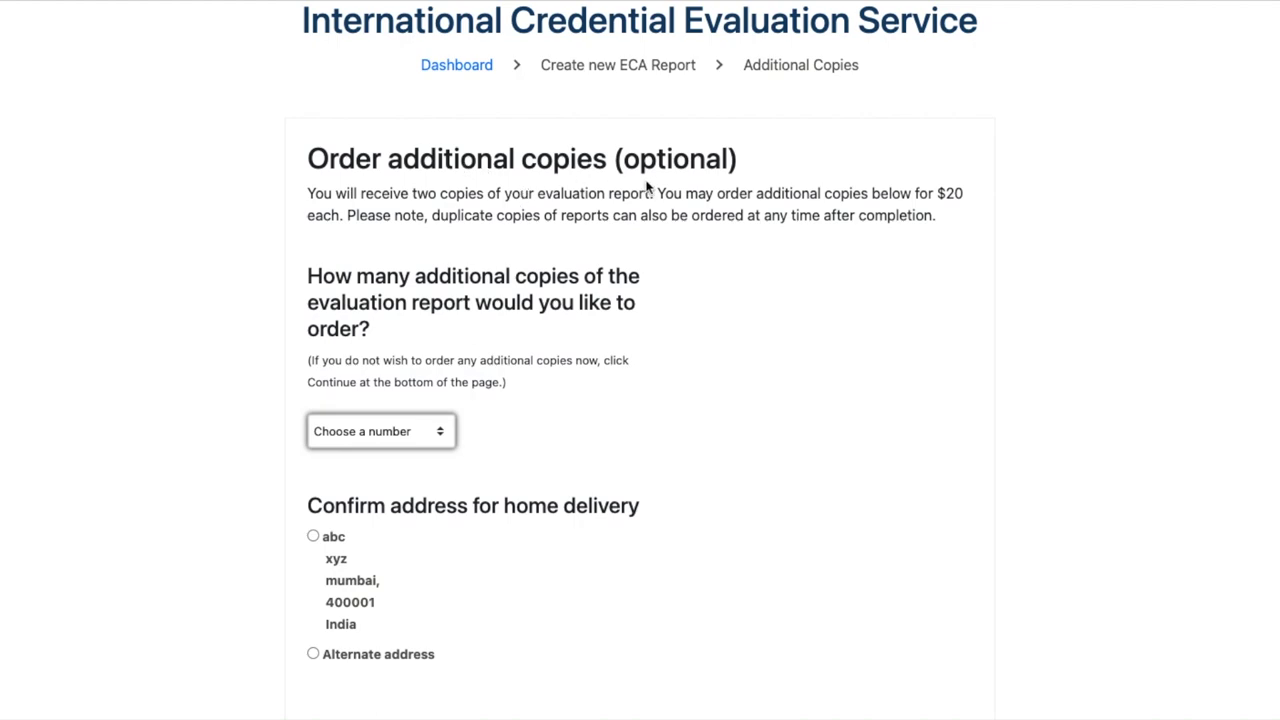
scroll(617, 426, down, 7)
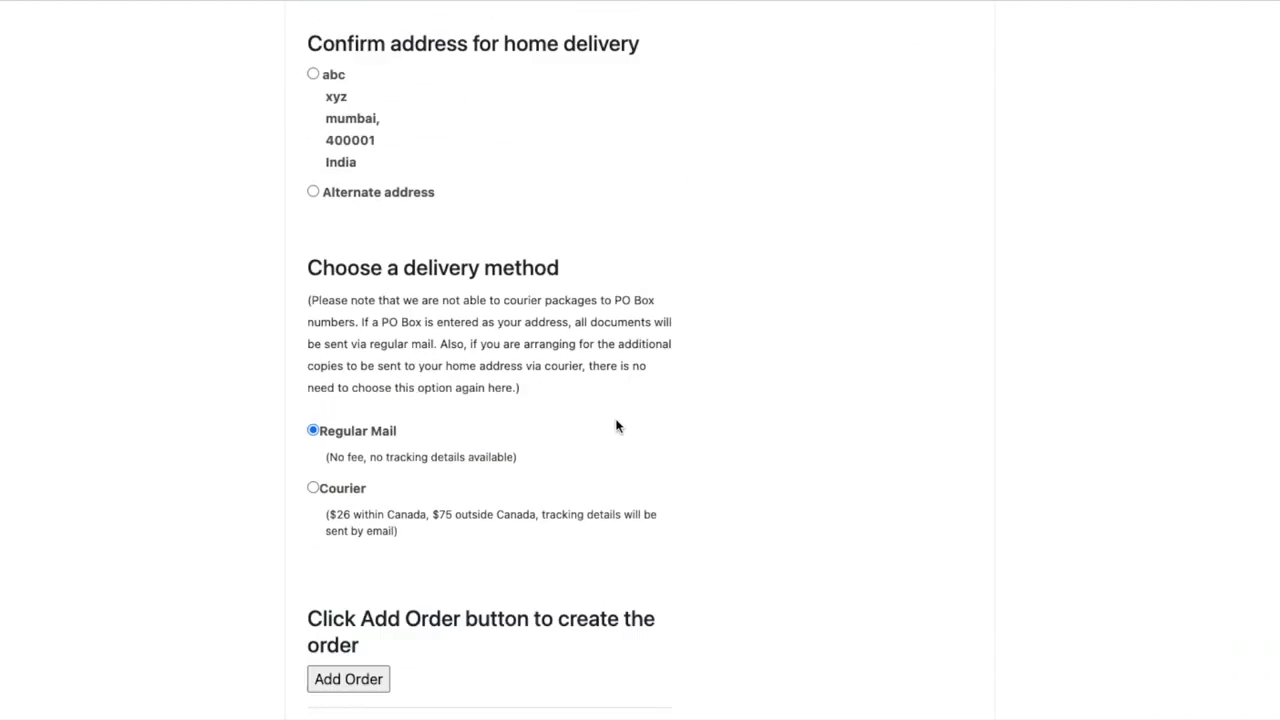
scroll(617, 426, down, 1)
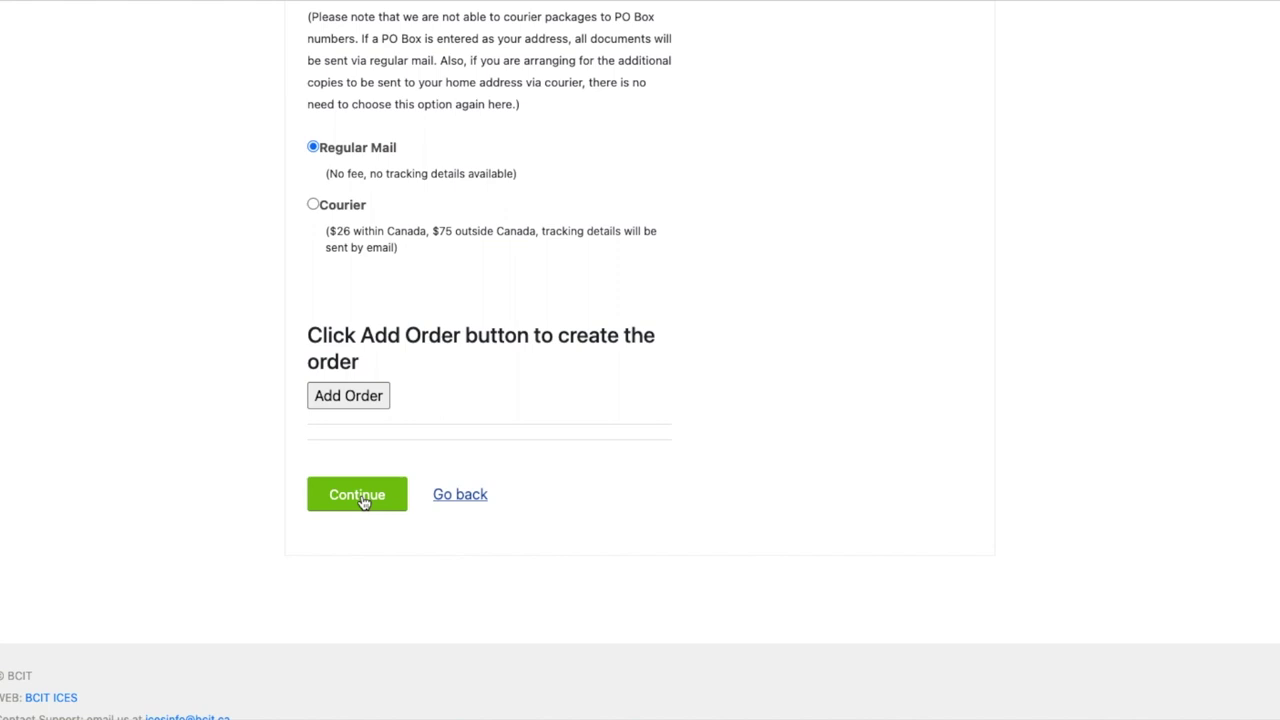
scroll(508, 400, up, 4)
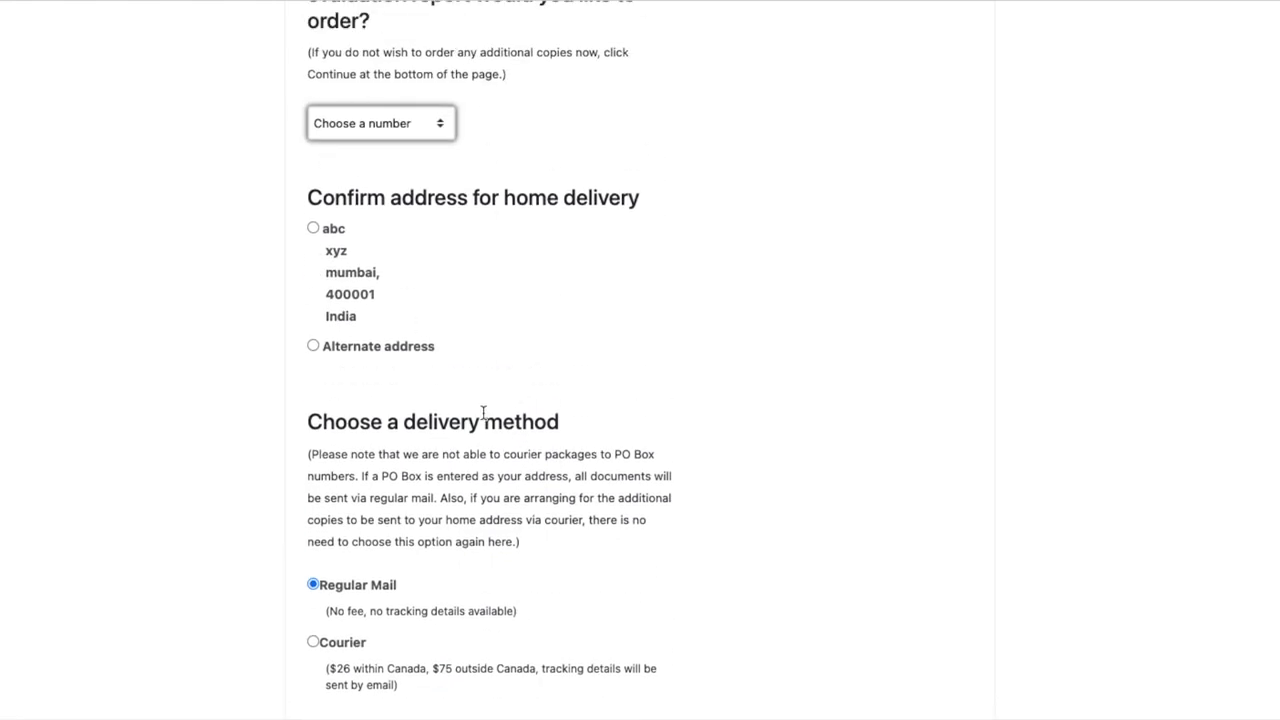
scroll(483, 411, up, 1)
scroll(483, 411, down, 5)
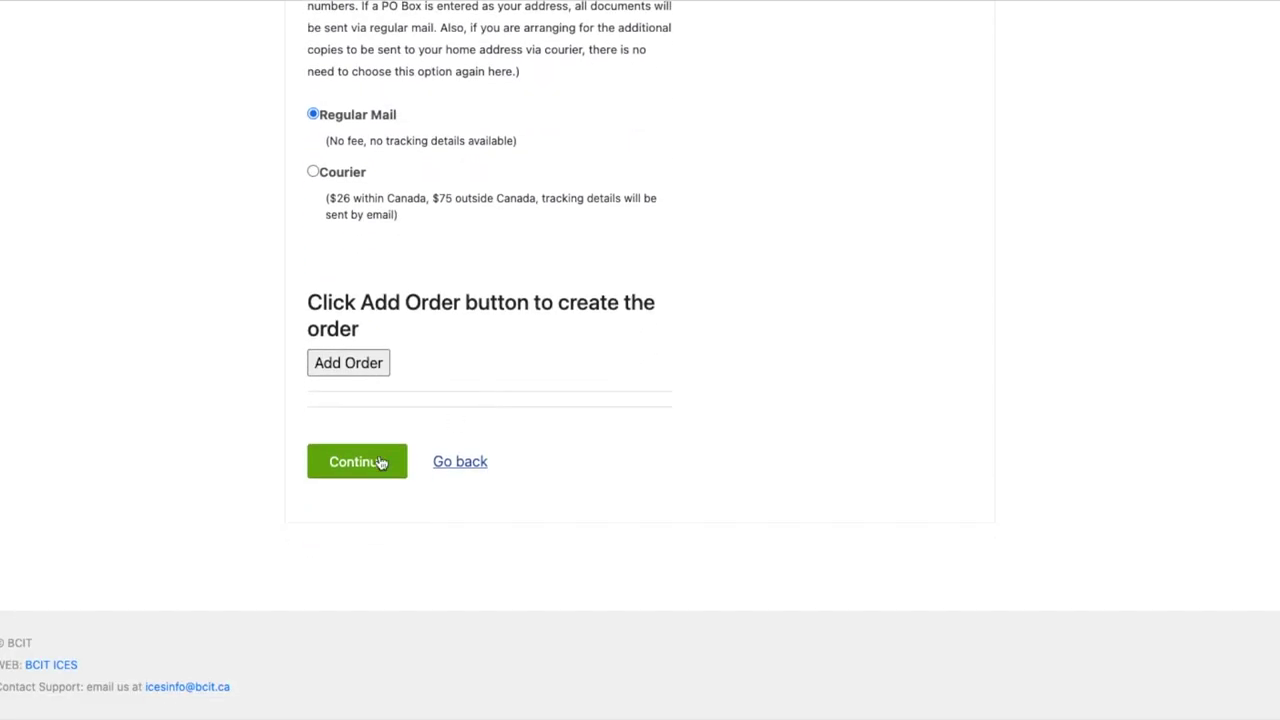
click(366, 478)
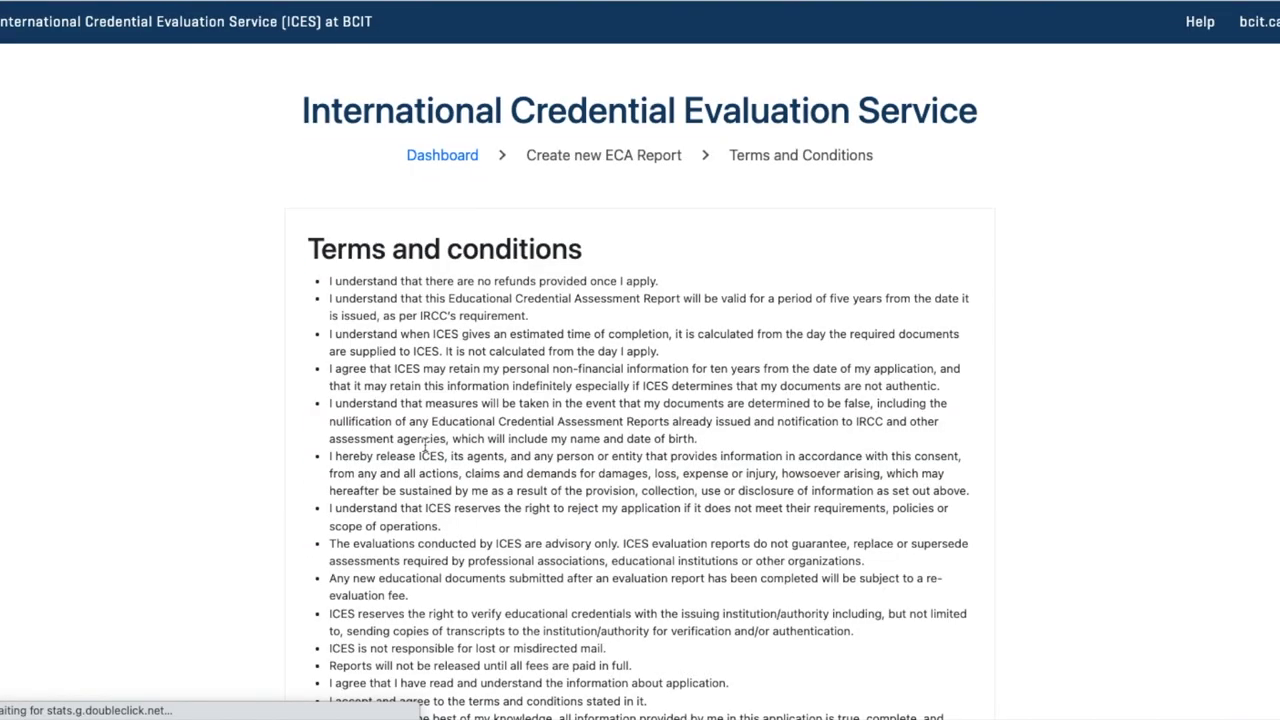
Tick 'I understand and agree with ICES terms and conditions' and continue
scroll(549, 469, down, 2)
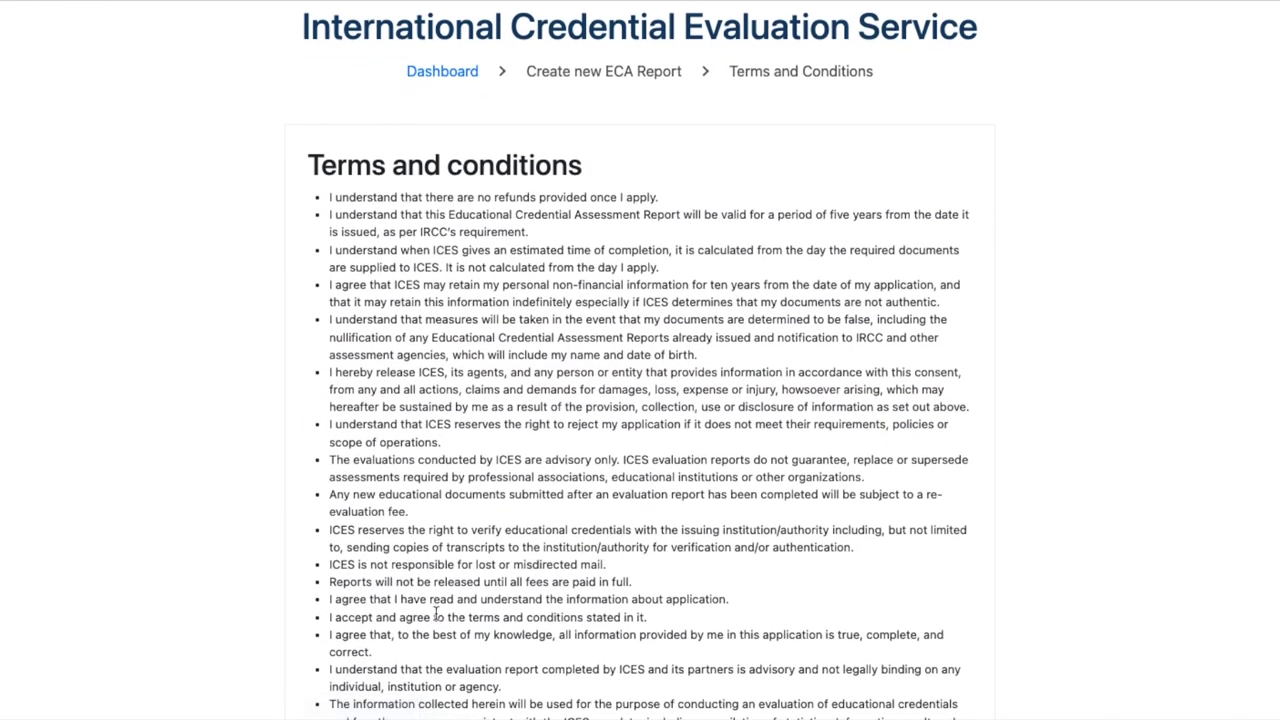
scroll(600, 440, down, 1)
scroll(597, 436, down, 5)
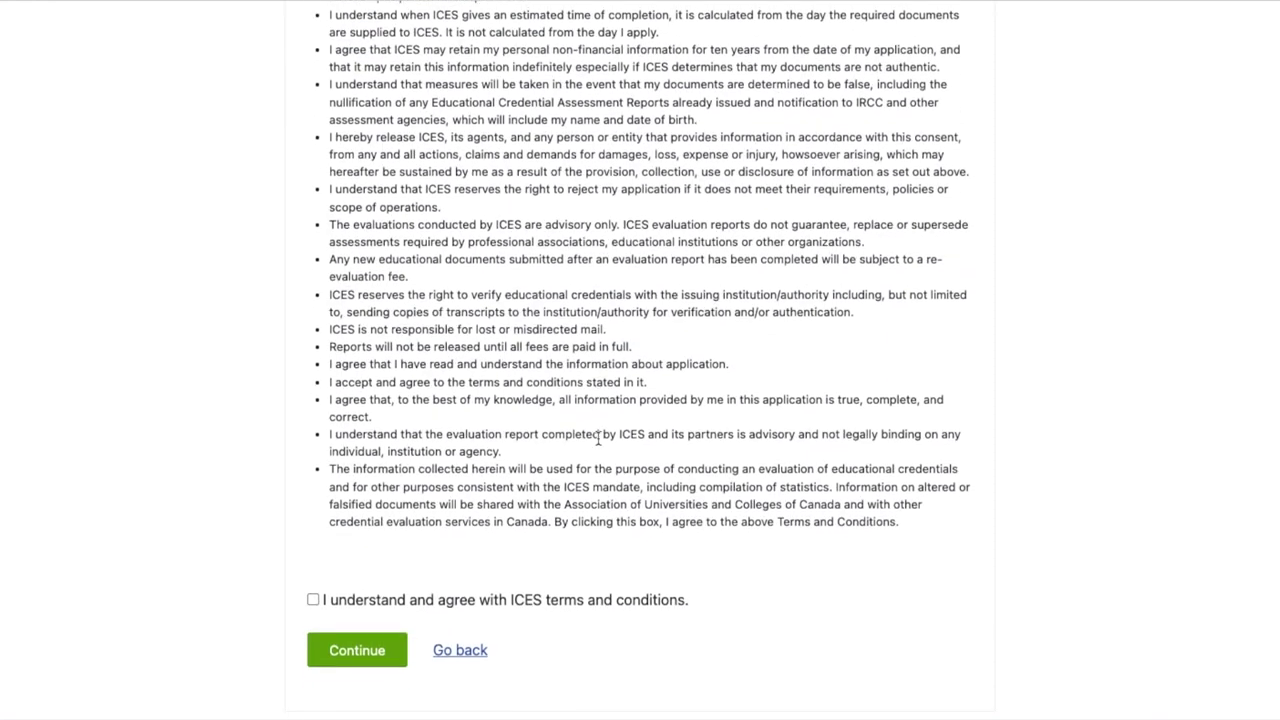
click(312, 598)
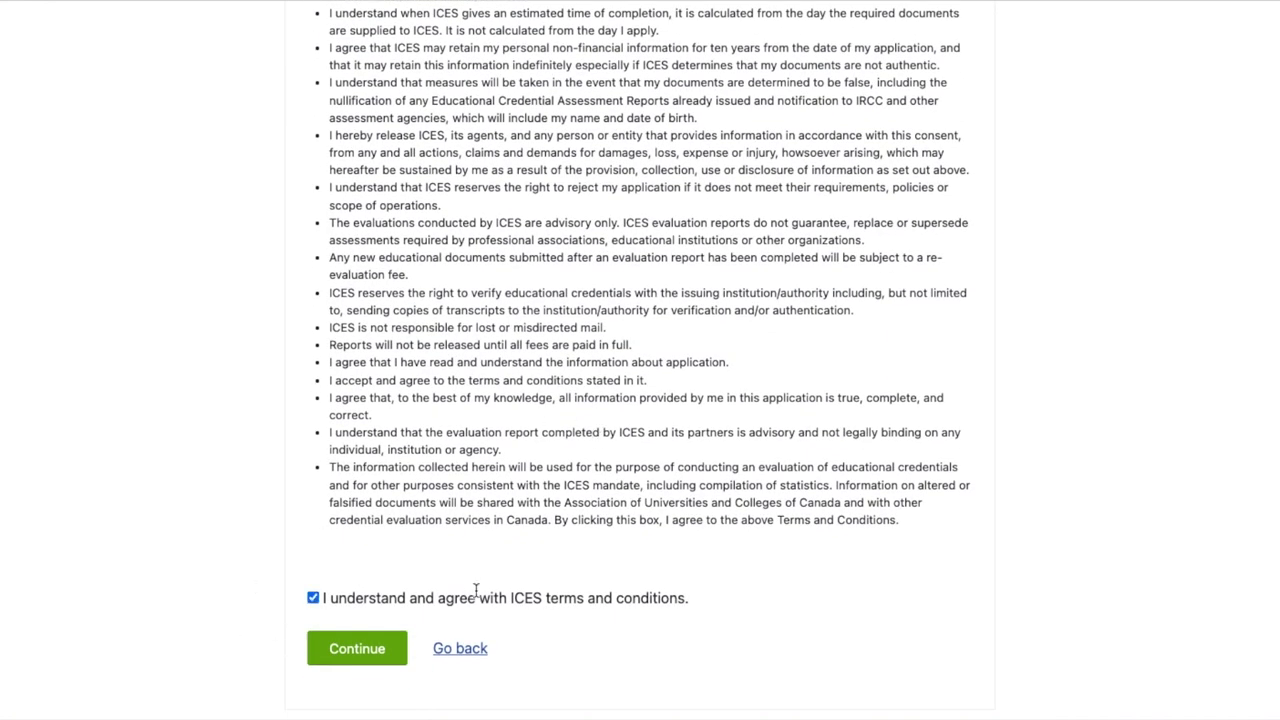
scroll(595, 544, up, 4)
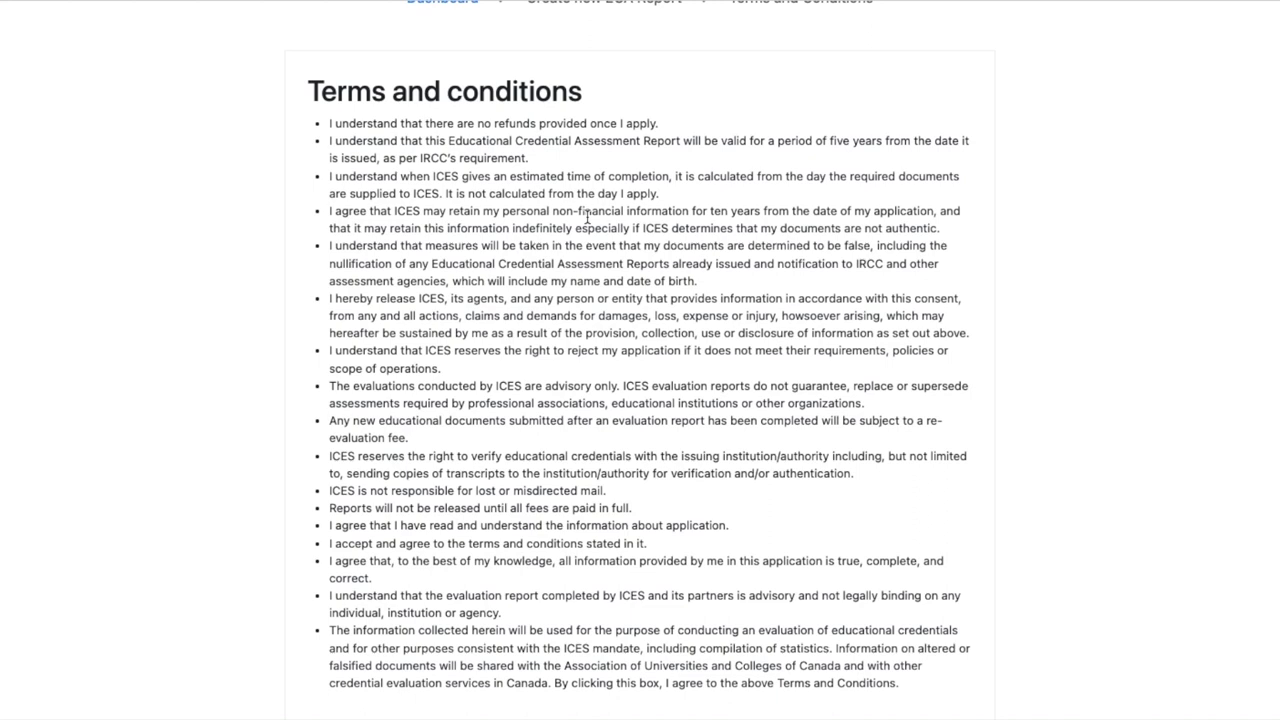
scroll(746, 522, down, 3)
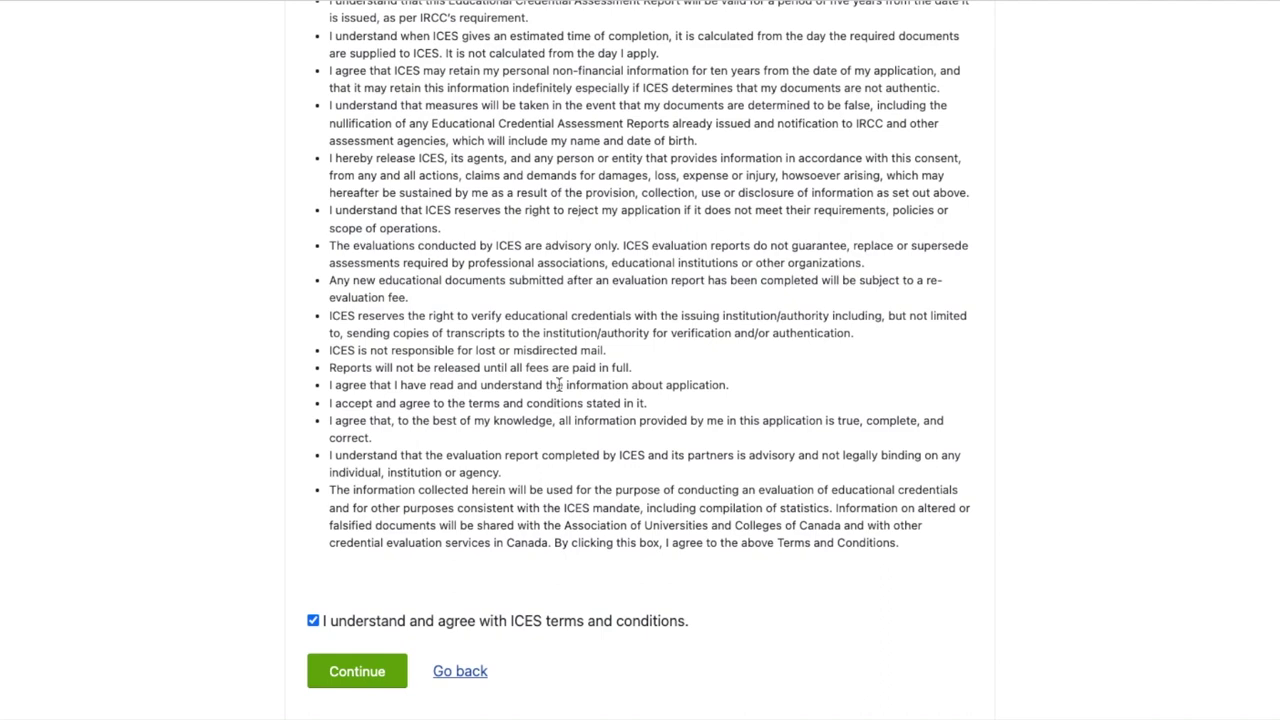
scroll(570, 380, down, 2)
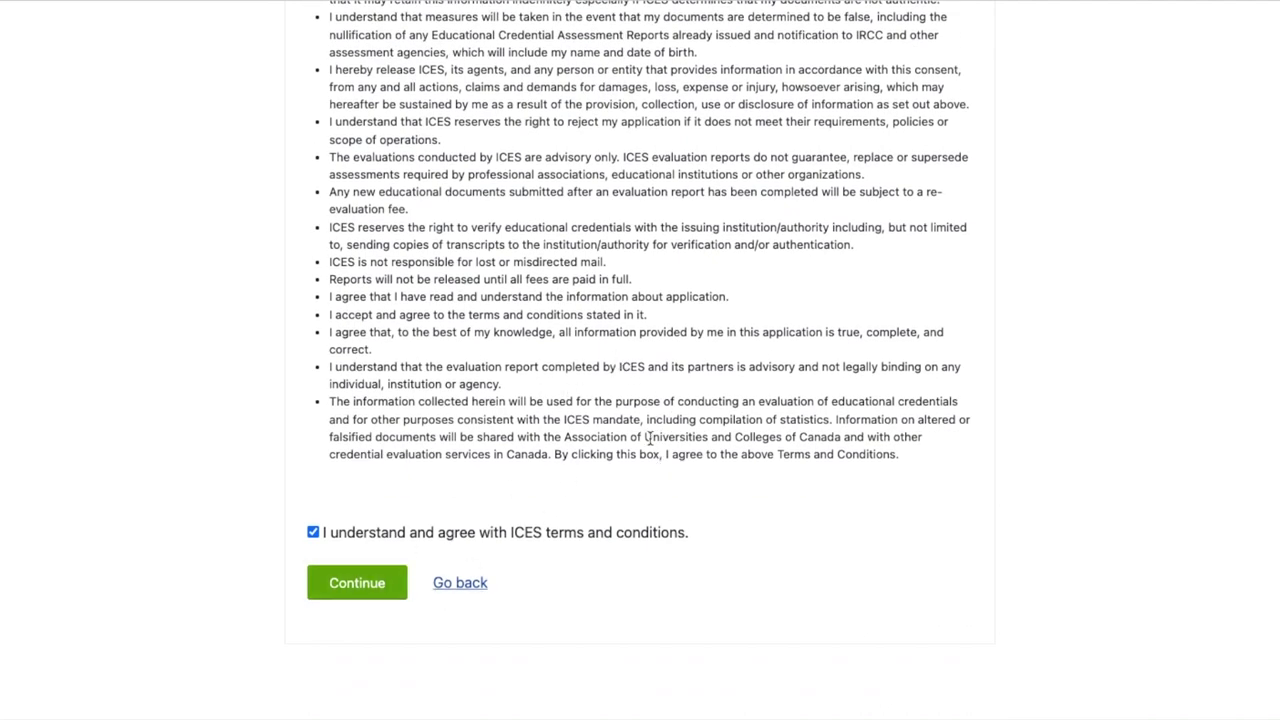
scroll(686, 388, down, 1)
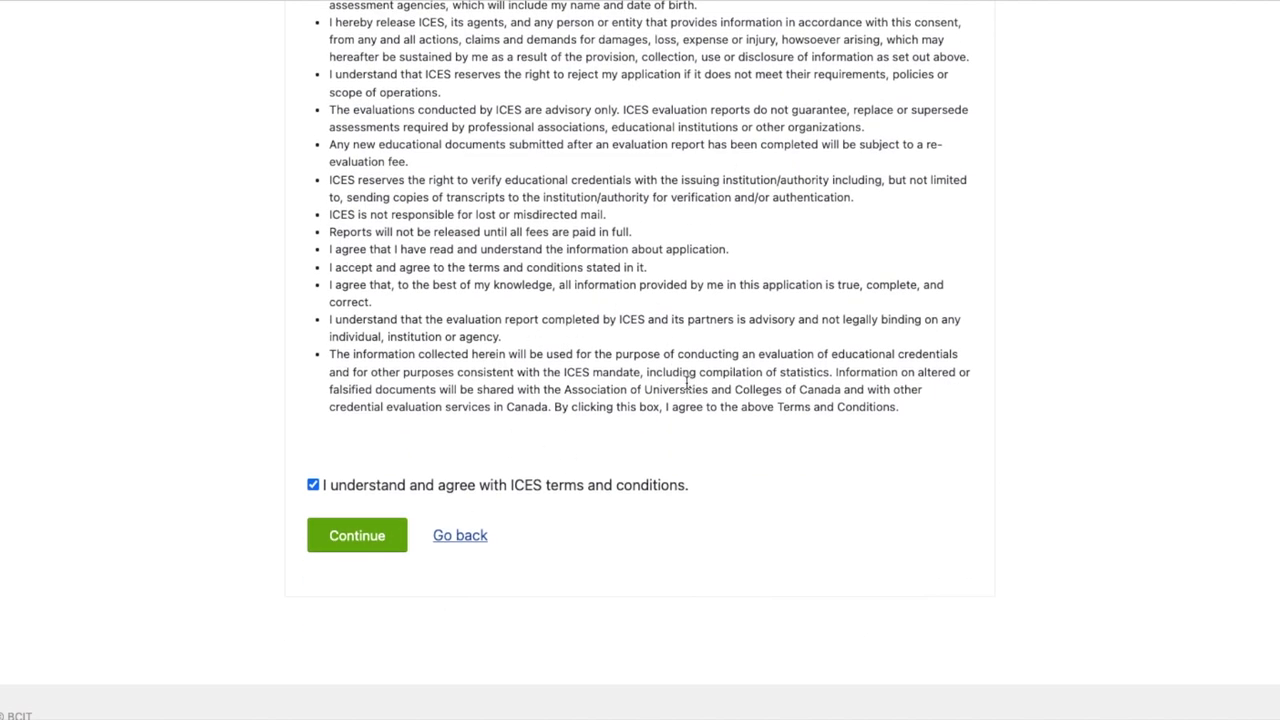
click(376, 550)
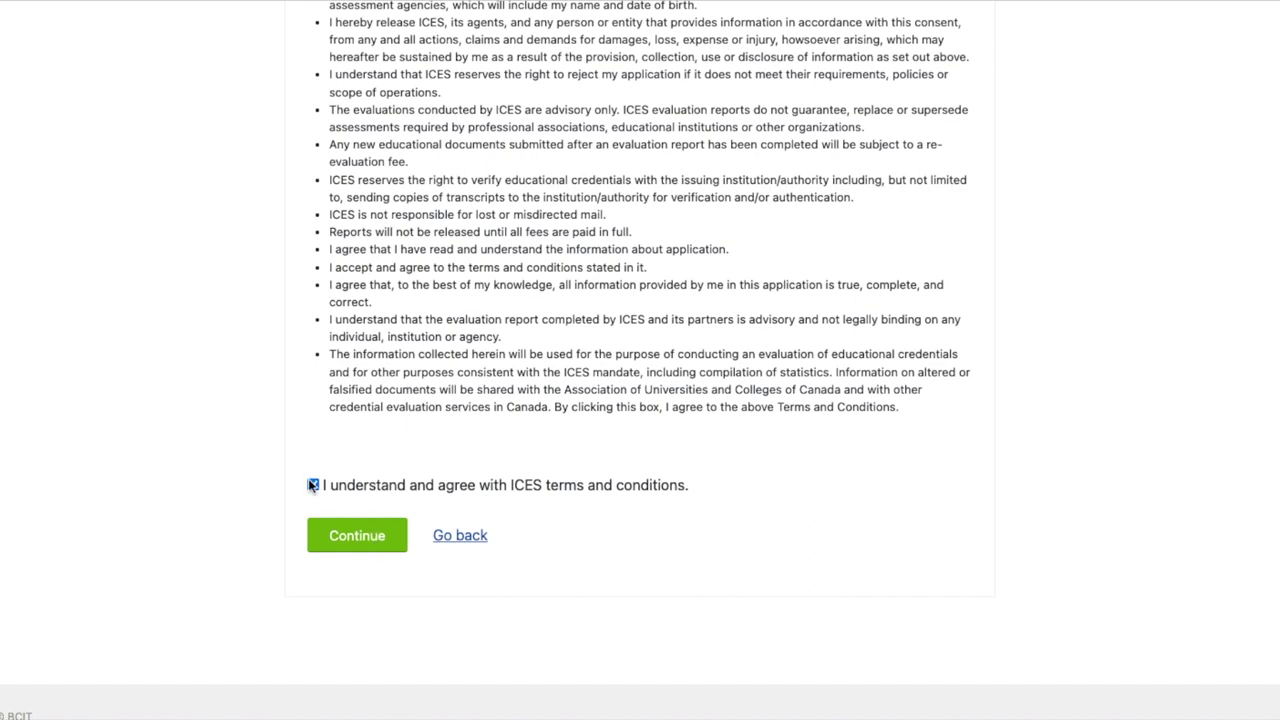
Accept the fees (Master of Commerce $200, Courier $75, total $275) and continue
scroll(704, 516, down, 1)
scroll(704, 516, down, 1)
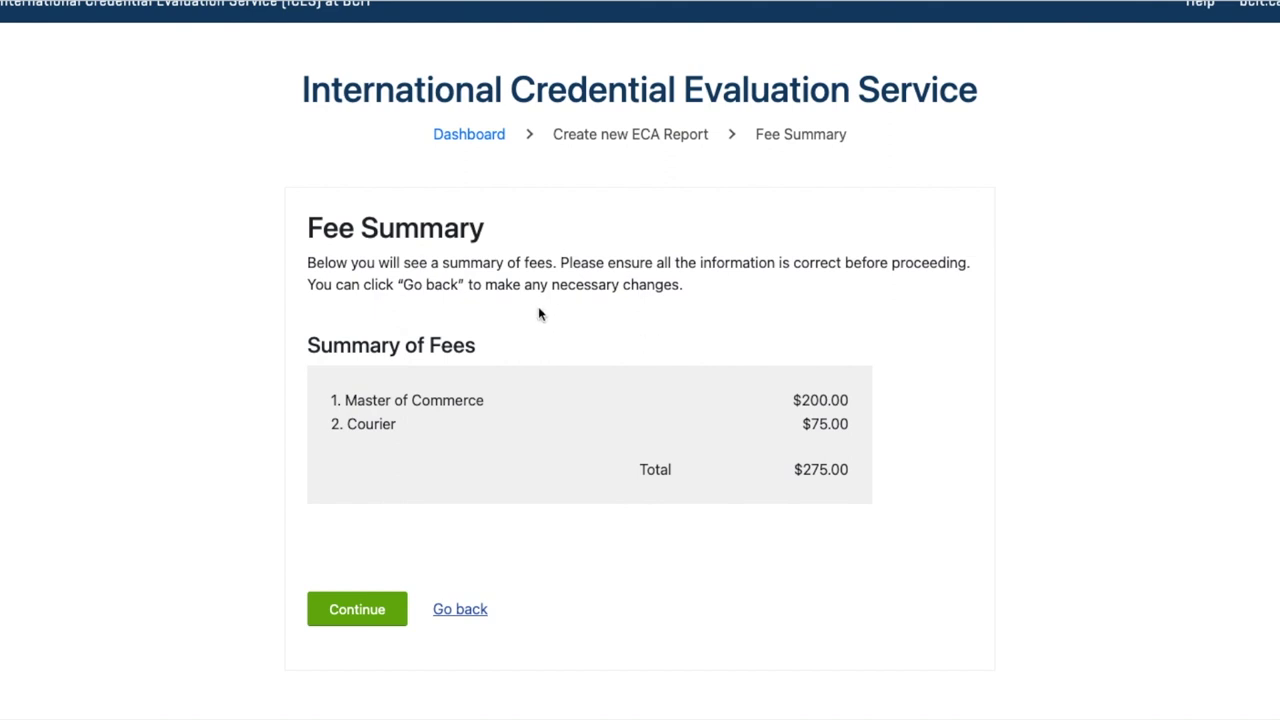
scroll(538, 314, down, 1)
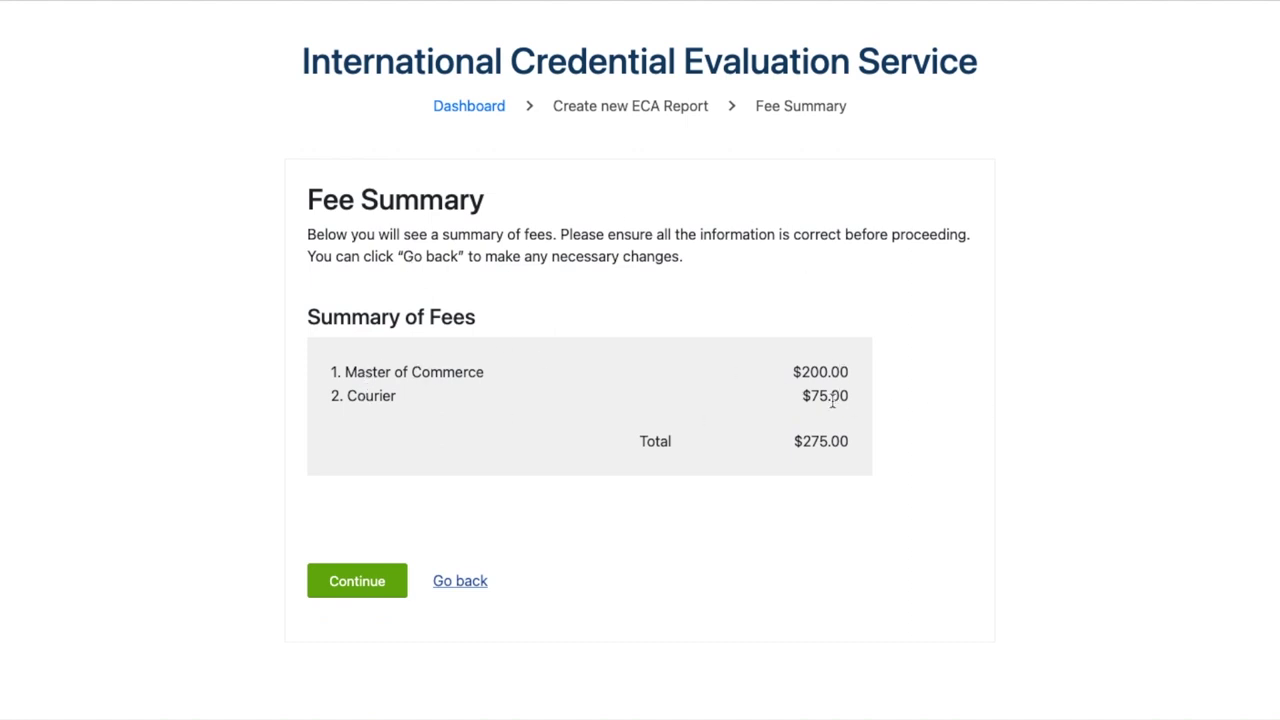
scroll(814, 514, down, 2)
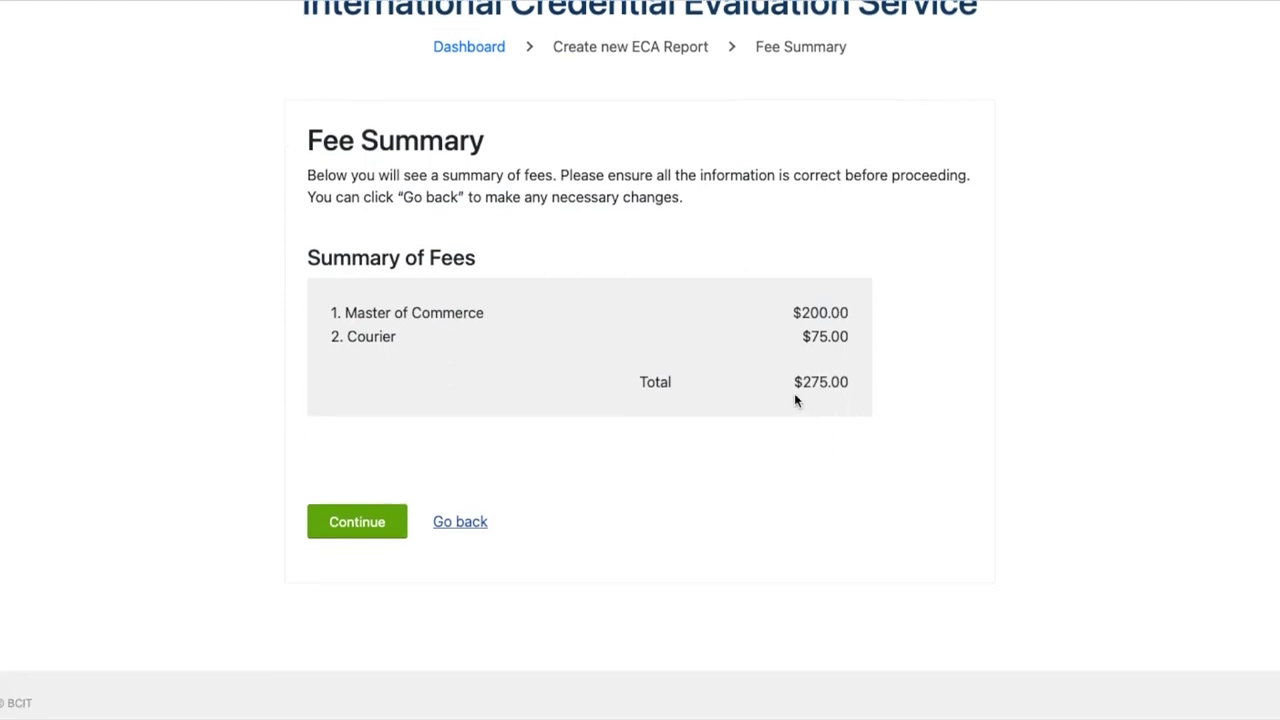
click(358, 523)
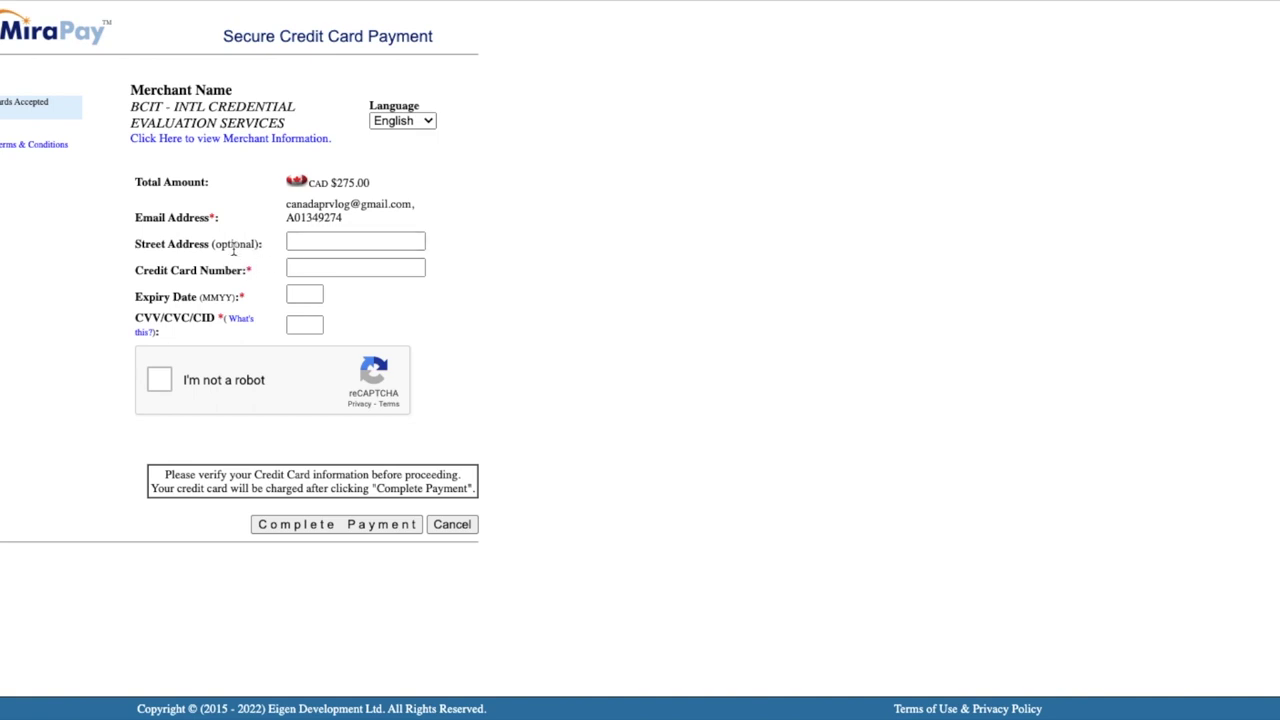
Complete the 'I'm not a robot' check on the MiraPay card payment form
click(156, 384)
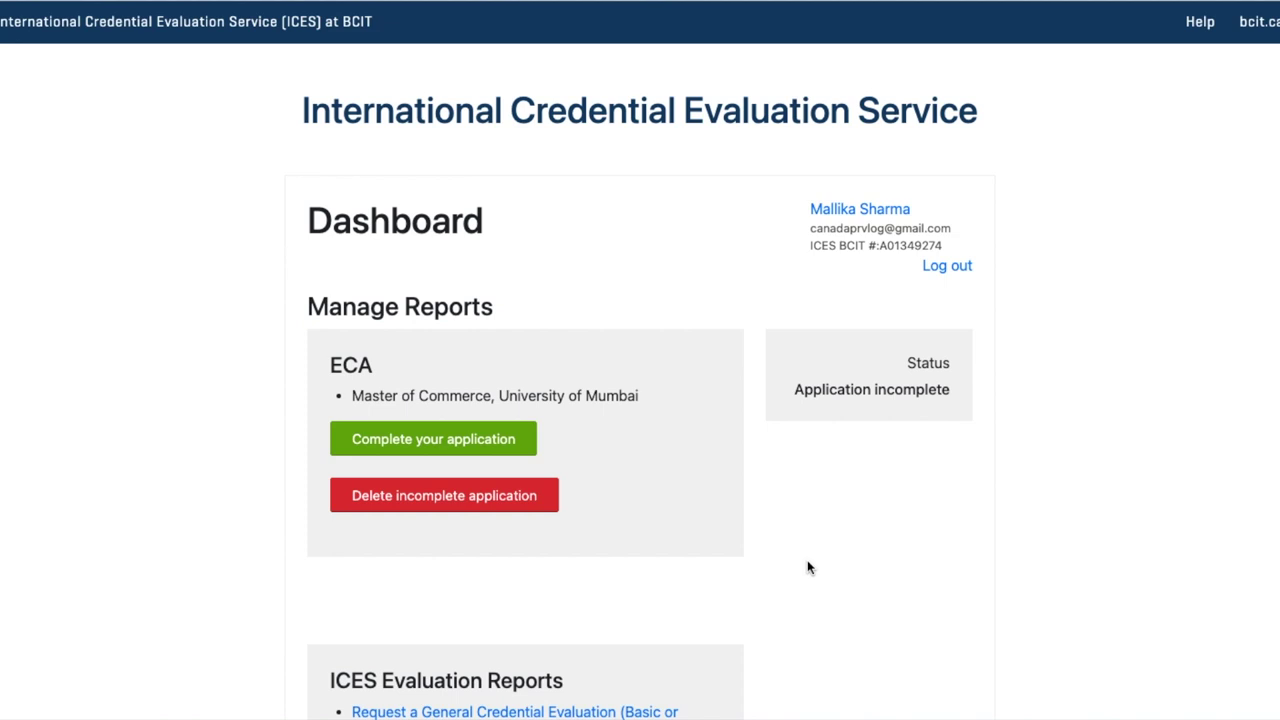
Resume the incomplete application and continue through Regular Service, terms and $275.00 fees
scroll(815, 485, down, 2)
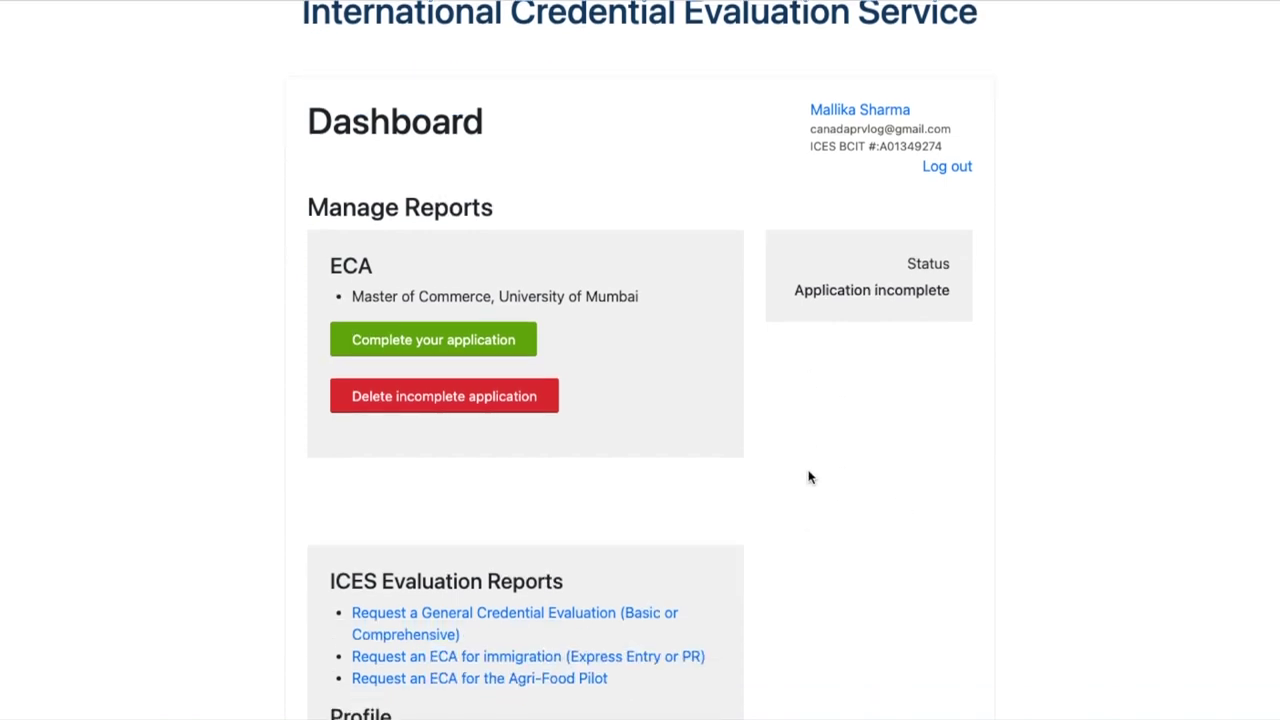
click(435, 346)
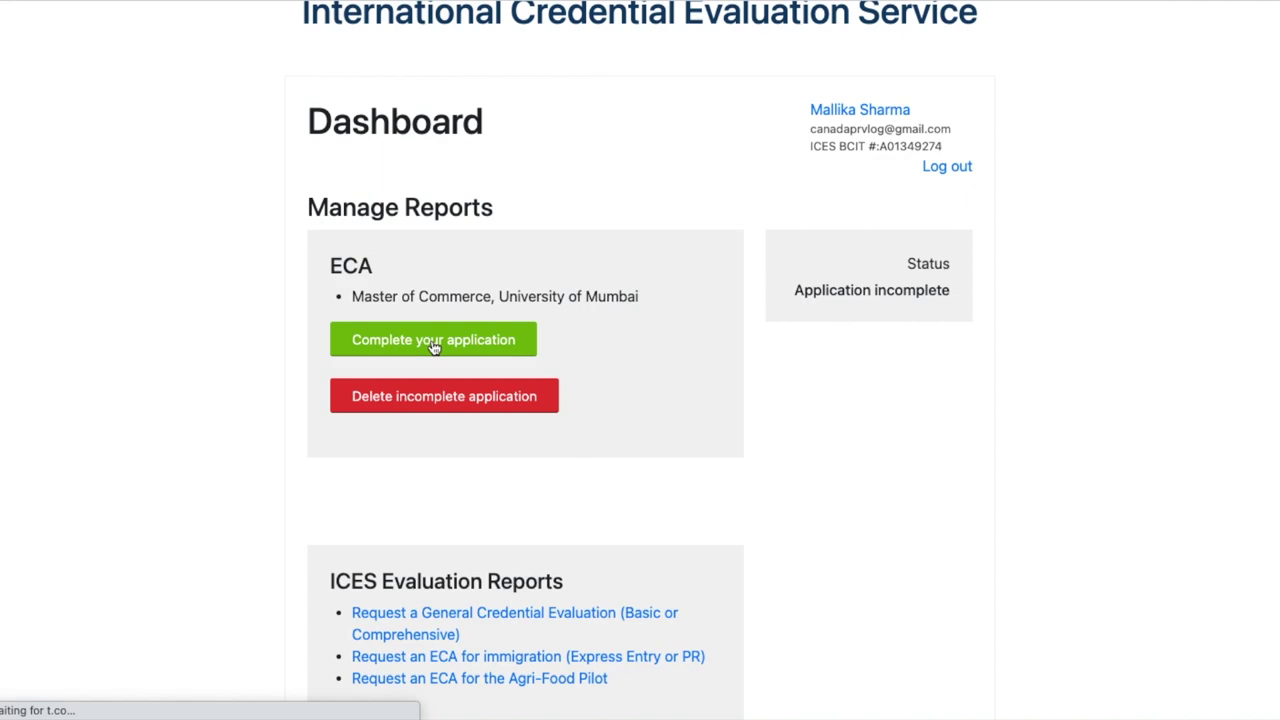
scroll(966, 324, down, 3)
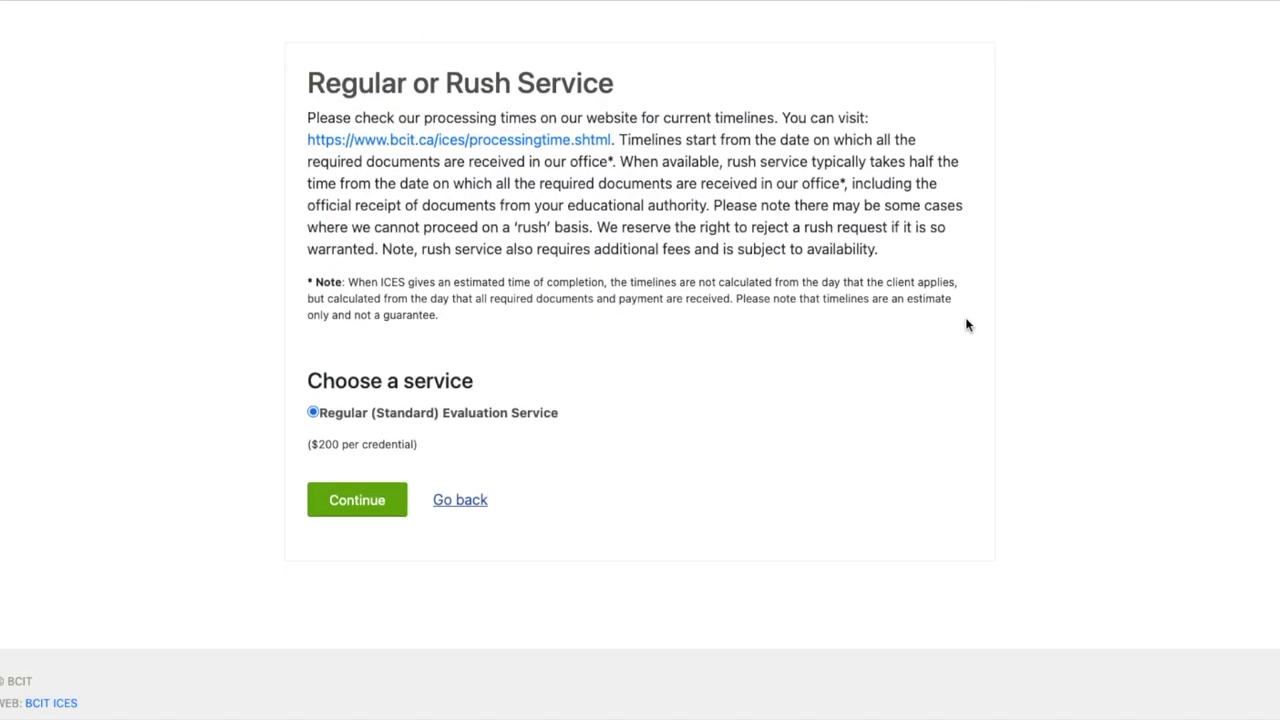
click(345, 460)
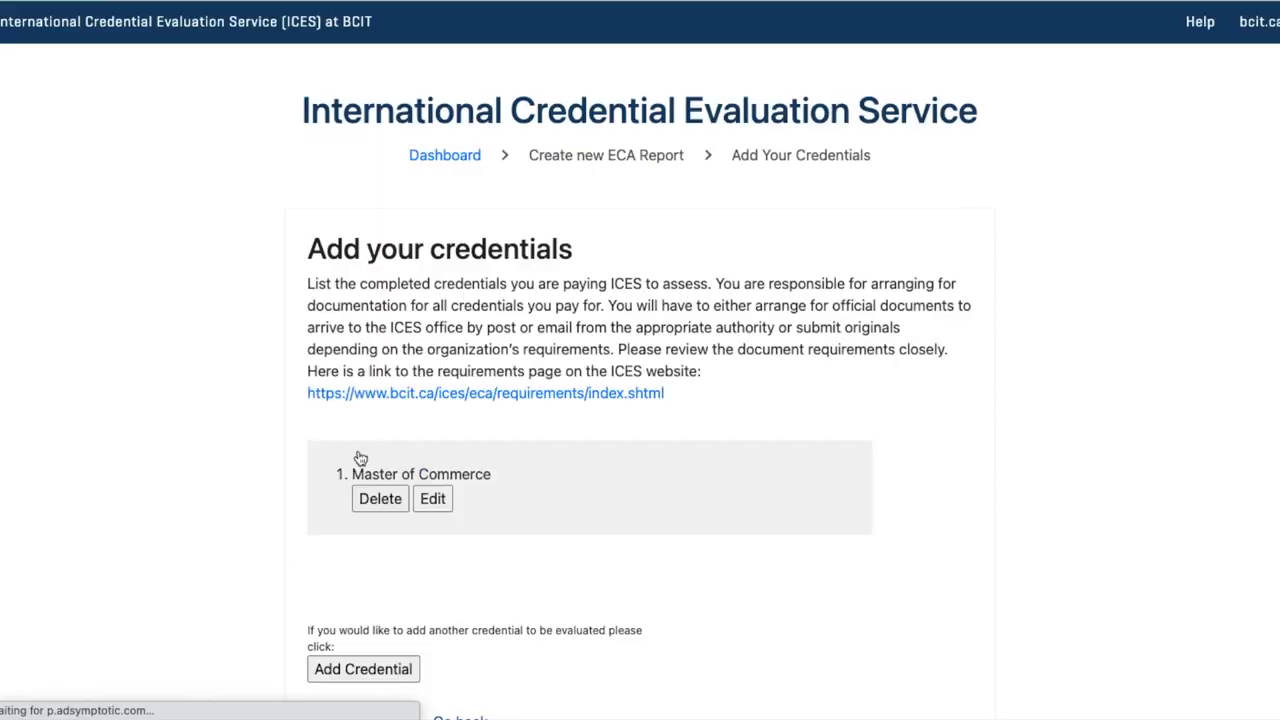
scroll(589, 600, down, 5)
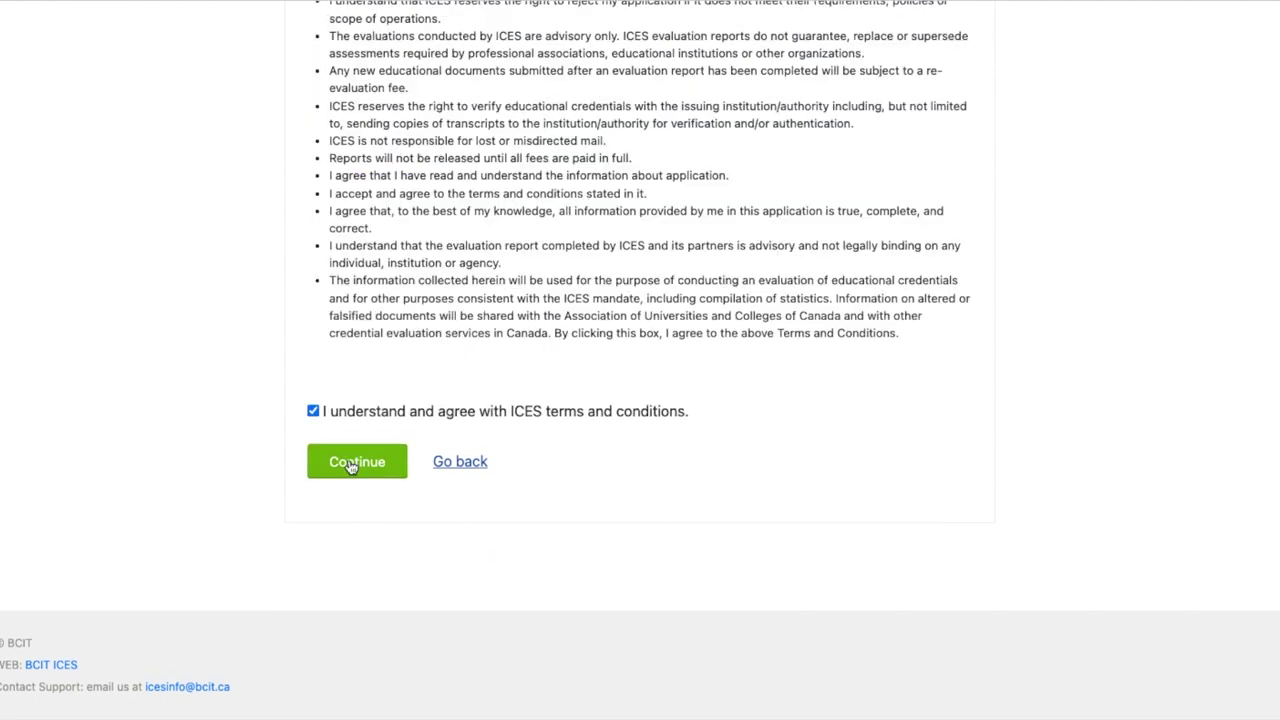
click(351, 463)
scroll(449, 531, down, 3)
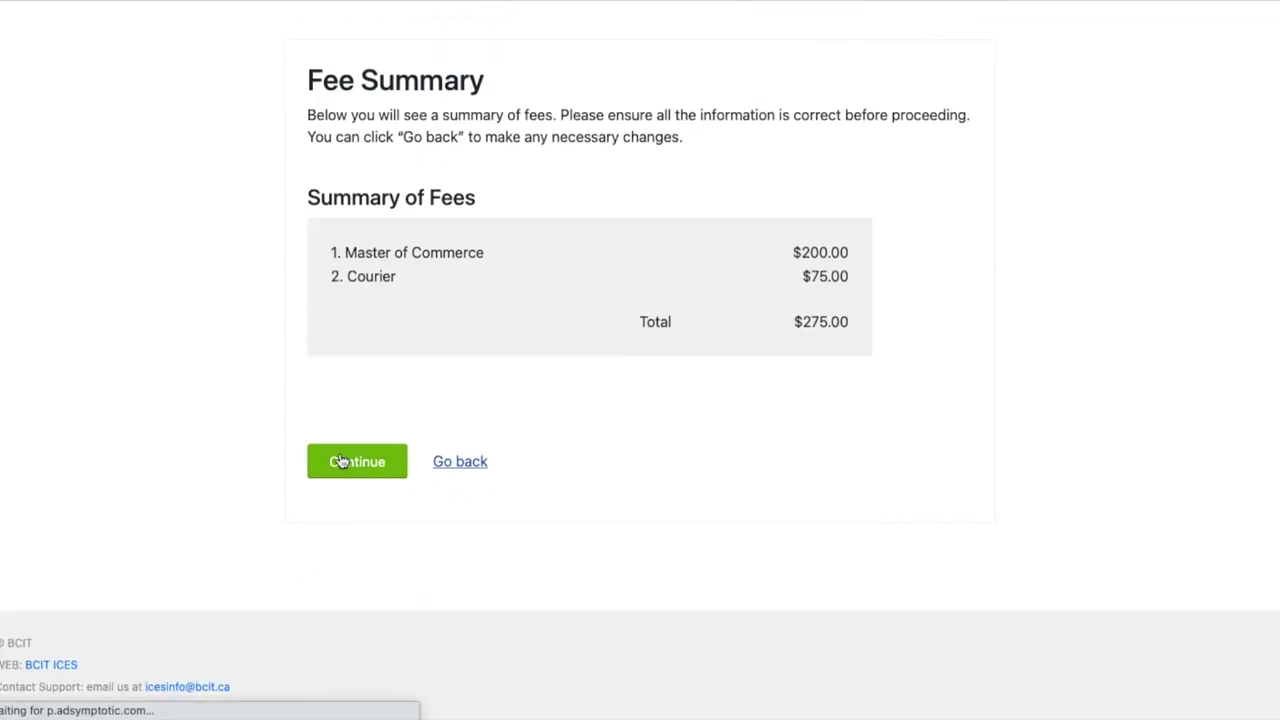
click(340, 461)
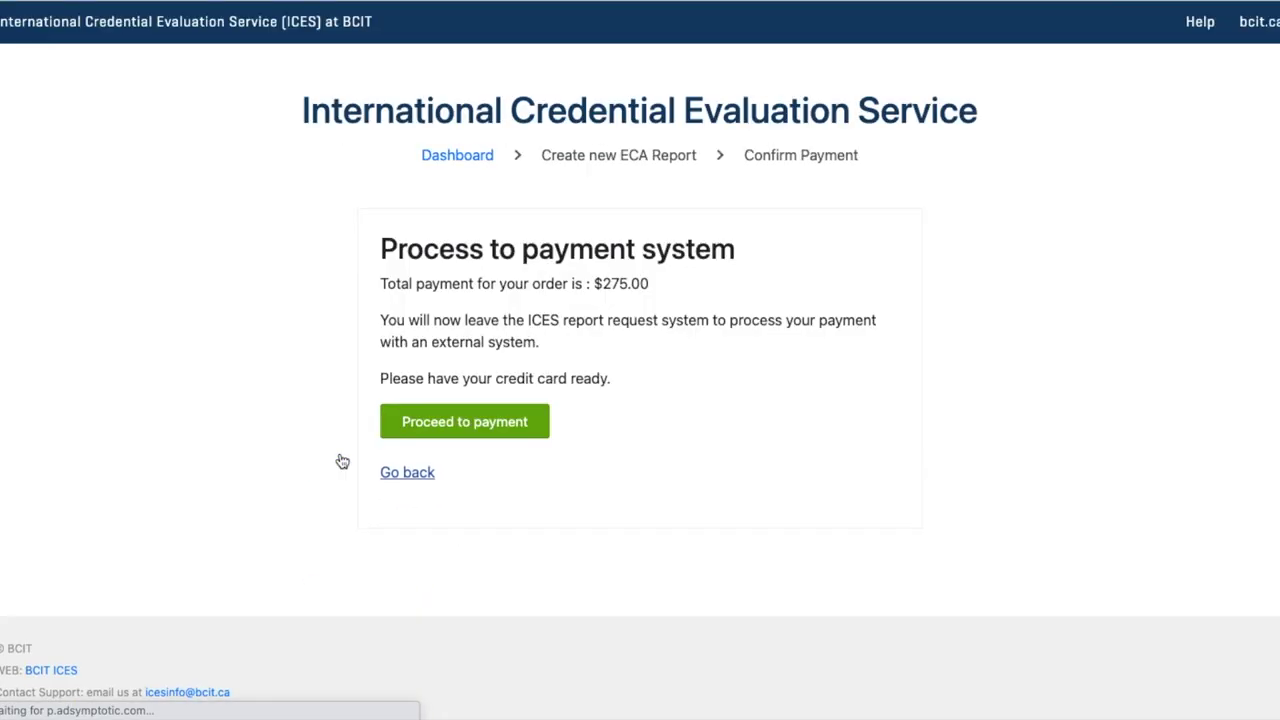
Retry the payment and, after it fails, return to the dashboard
click(470, 433)
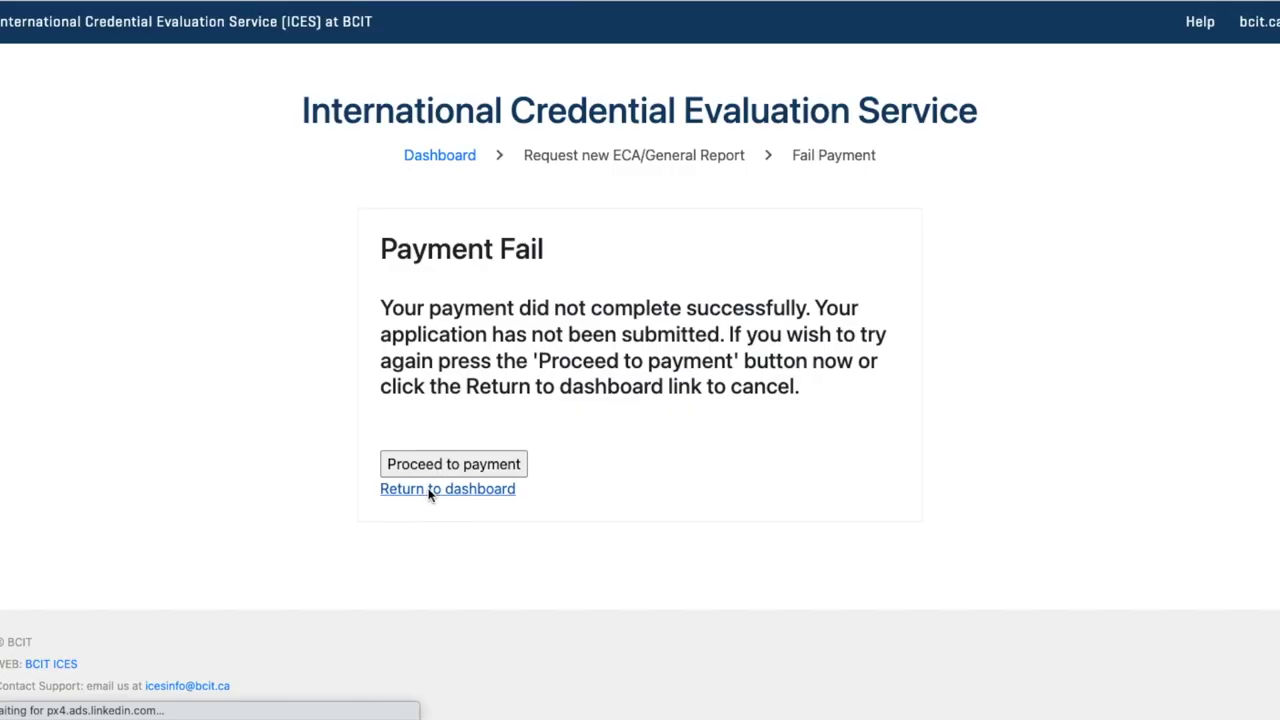
click(429, 491)
scroll(991, 498, down, 1)
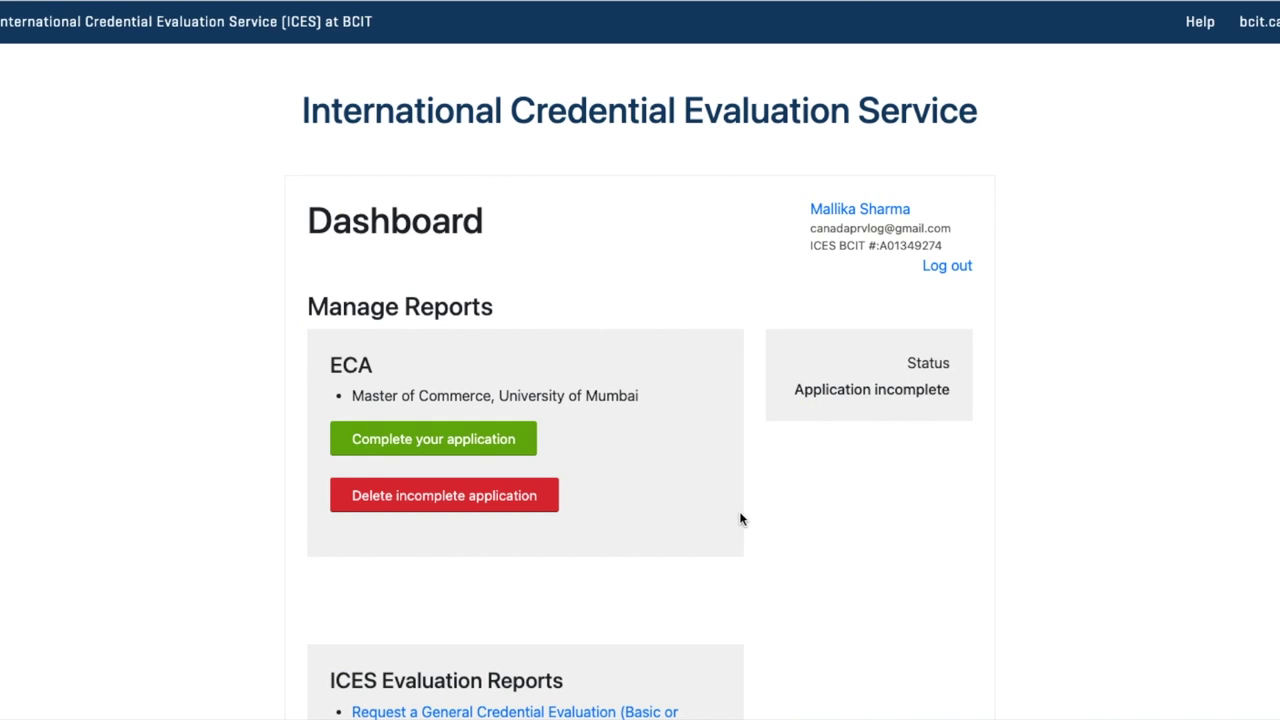
scroll(811, 514, down, 4)
scroll(800, 500, up, 1)
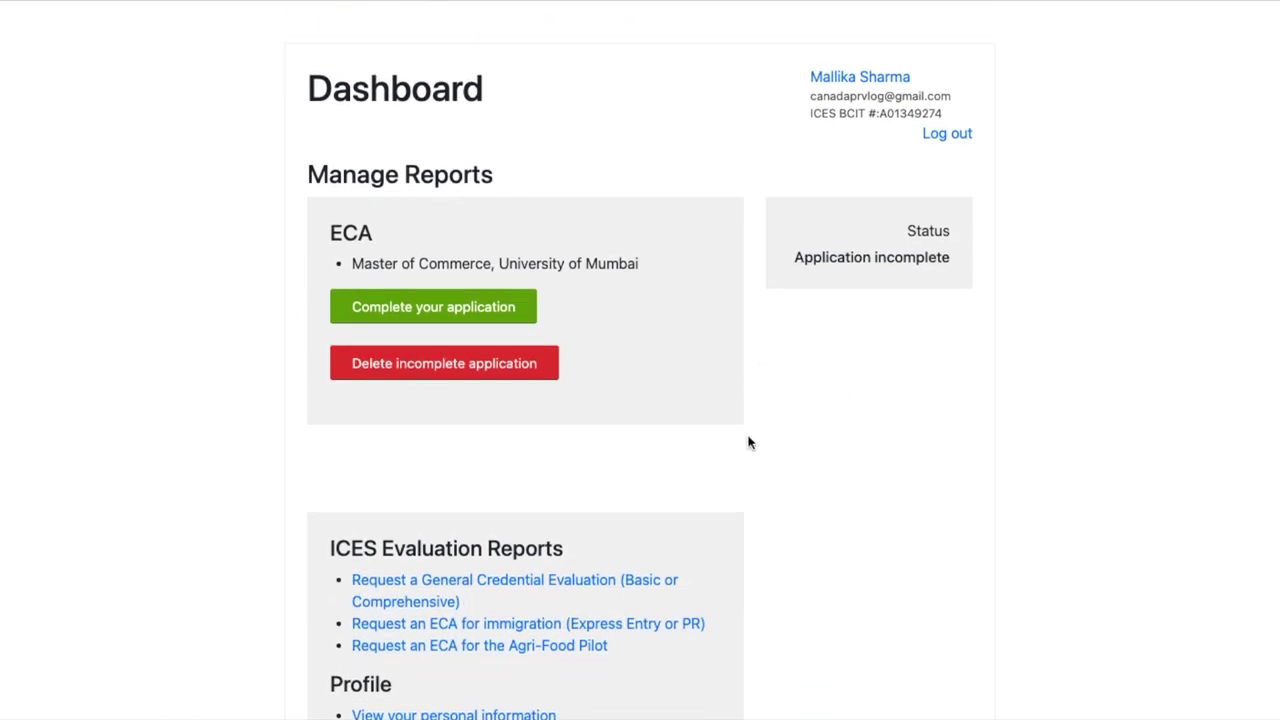